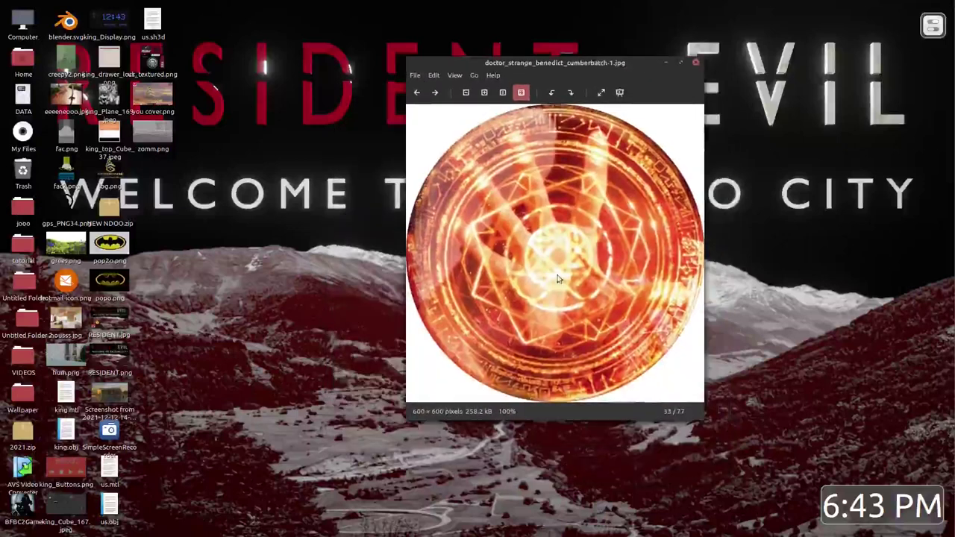
Step: Minimize the Image Viewer showing doctor_strange_benedict_cumberbatch-1.jpg
click(667, 64)
Step: Restore the Blender window to full screen and zoom into the viewport
click(848, 173)
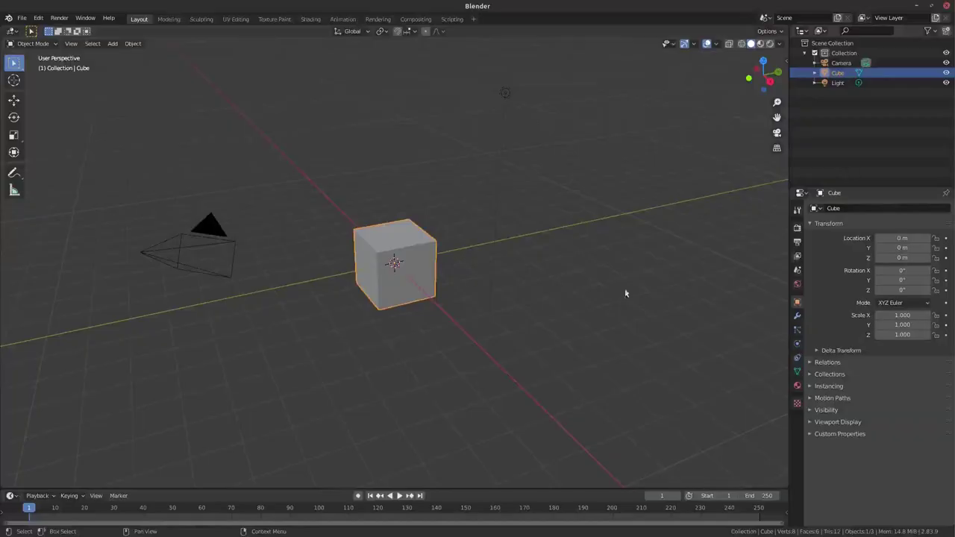
scroll(464, 294, up, 1)
scroll(463, 294, up, 3)
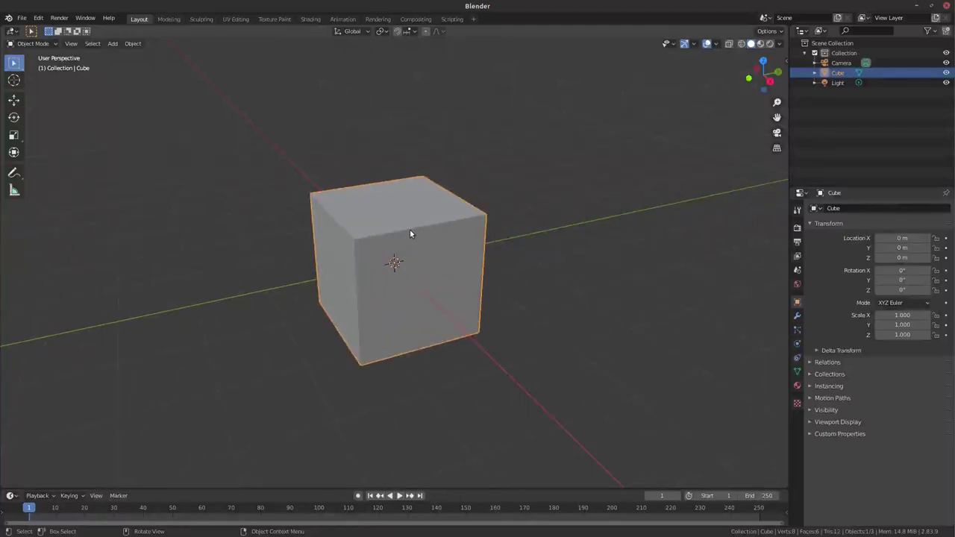
Step: Delete the default cube and switch to a zoomed-in top view
key(x)
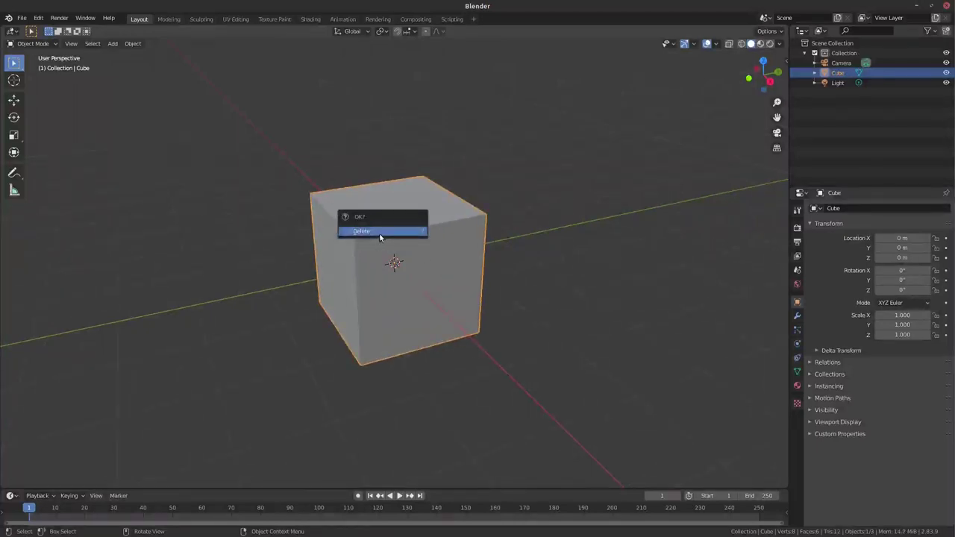
click(380, 230)
key(KP_7)
scroll(476, 279, up, 5)
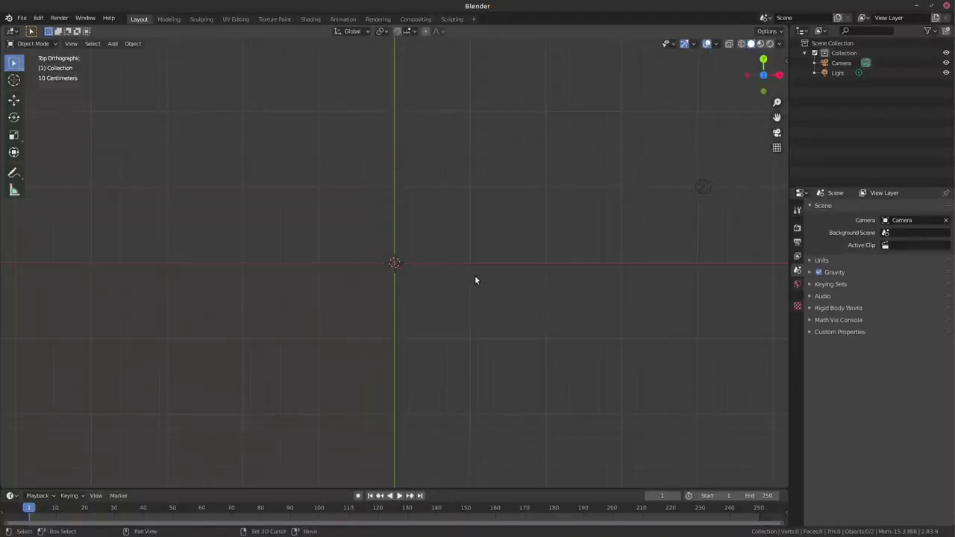
Step: Add a circle mesh at the origin and zoom in on it
key(shift+a)
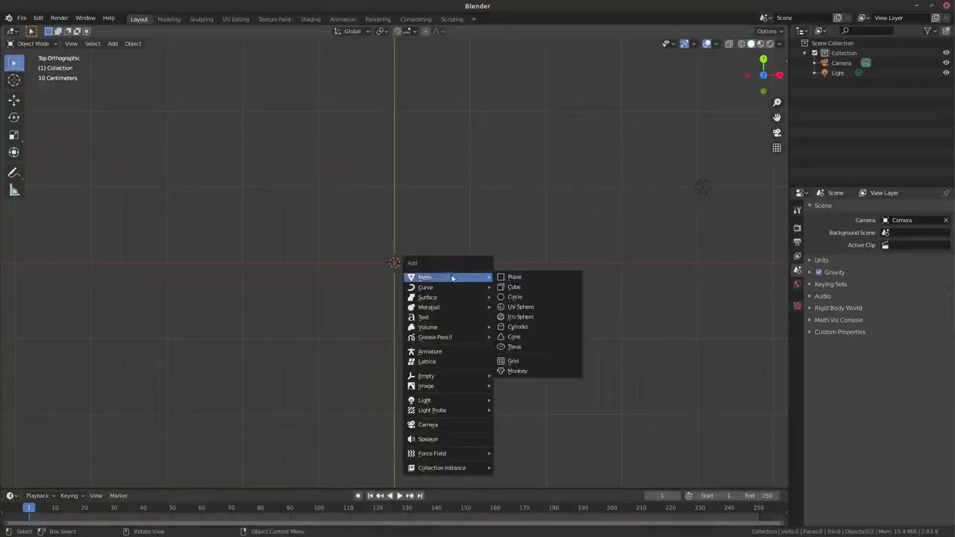
click(509, 299)
scroll(439, 275, up, 4)
Step: Add and apply a Subdivision Surface modifier on the circle, then enter Edit Mode
click(797, 315)
click(852, 210)
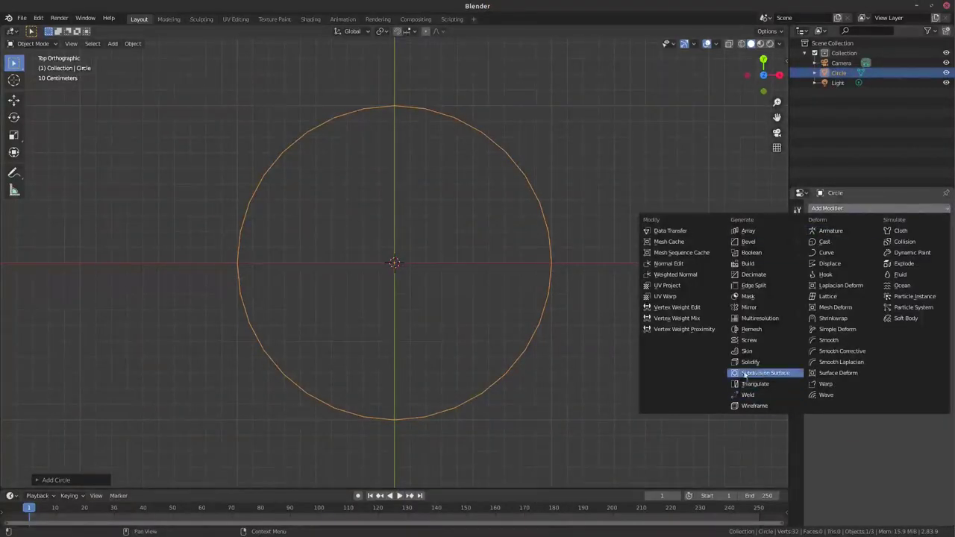
click(755, 373)
click(845, 238)
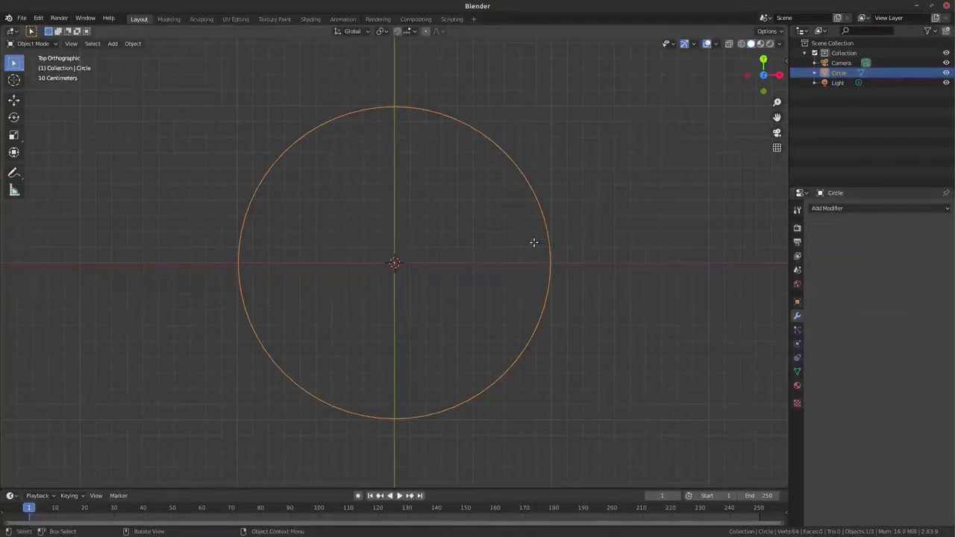
key(Tab)
scroll(426, 250, up, 1)
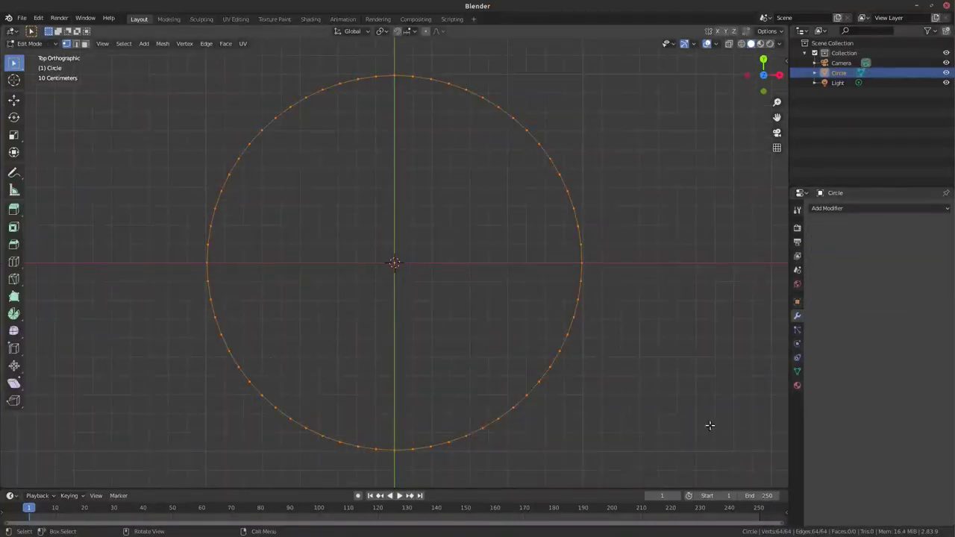
Step: Extrude and scale the circle outline inward twice to form two flat rings
key(e)
key(s)
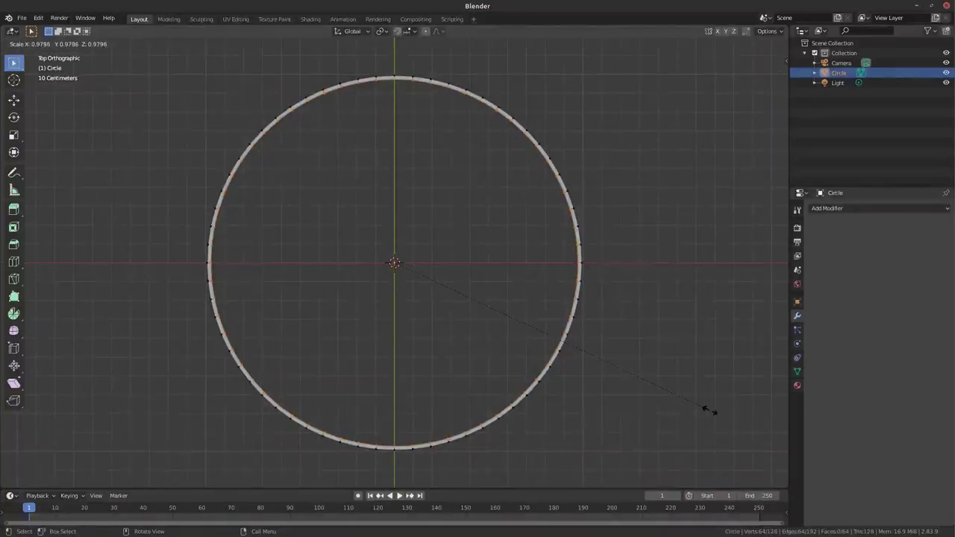
click(709, 410)
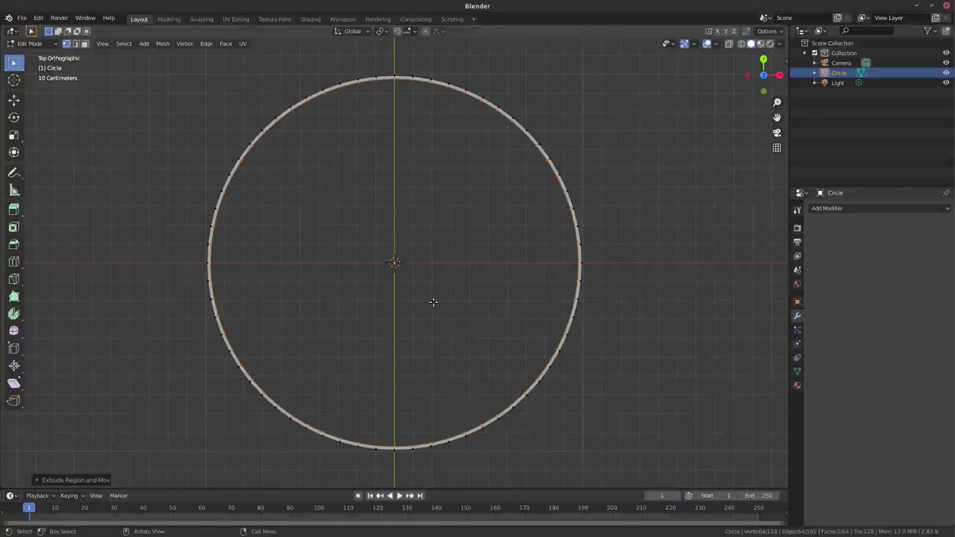
key(a)
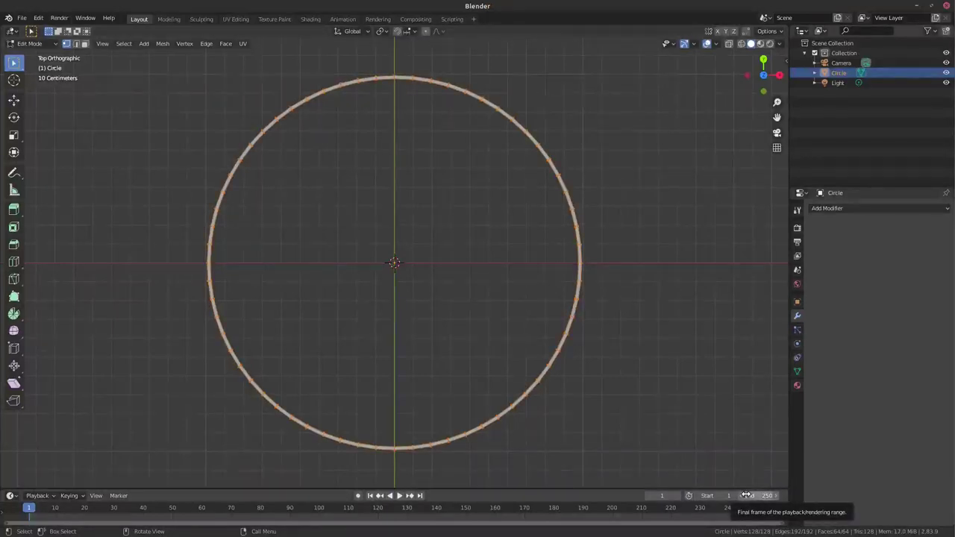
key(e)
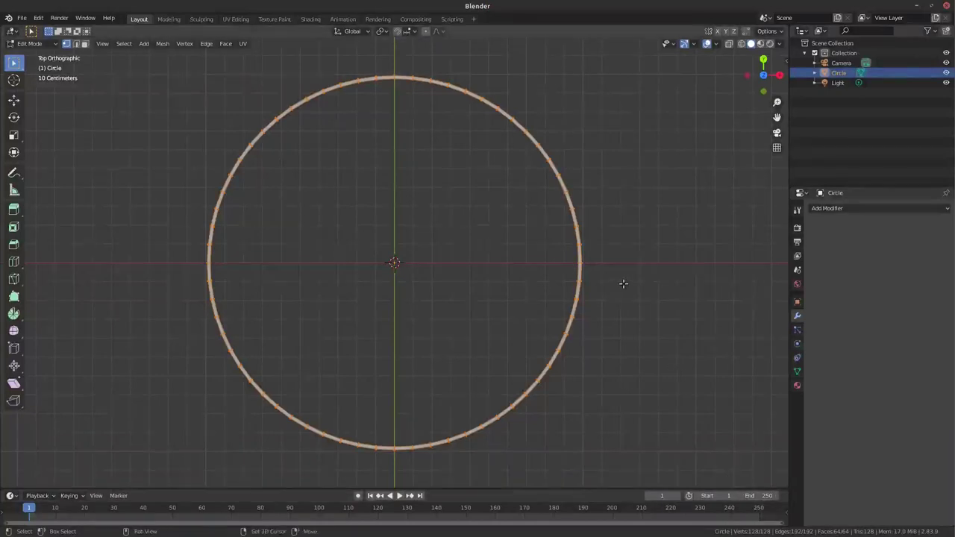
key(s)
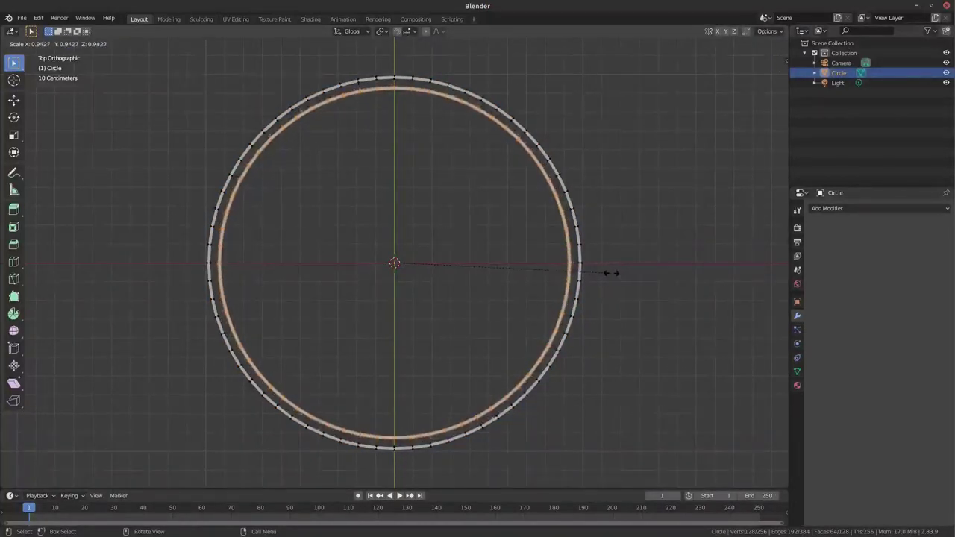
click(611, 274)
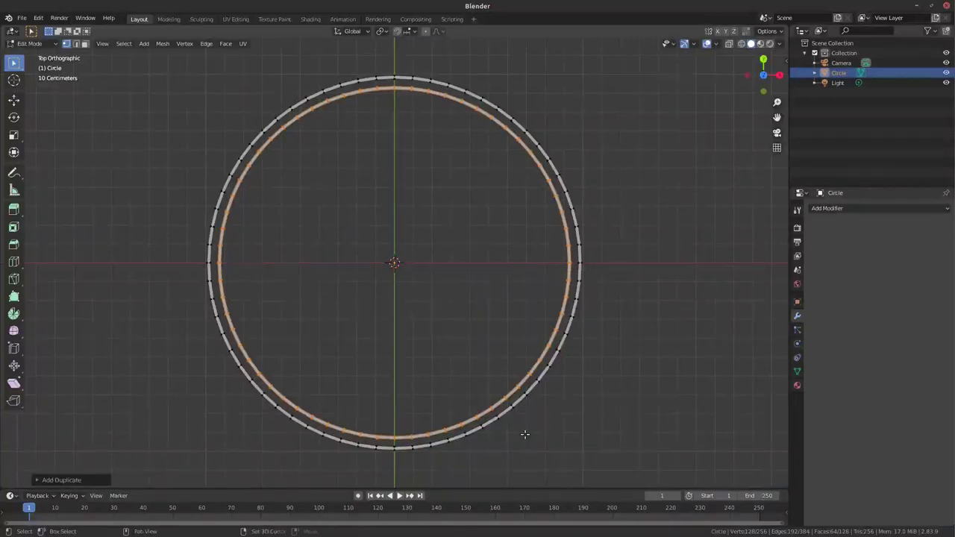
Step: Duplicate the ring into a small centre circle, then into a middle ring
key(shift+d)
key(s)
click(453, 308)
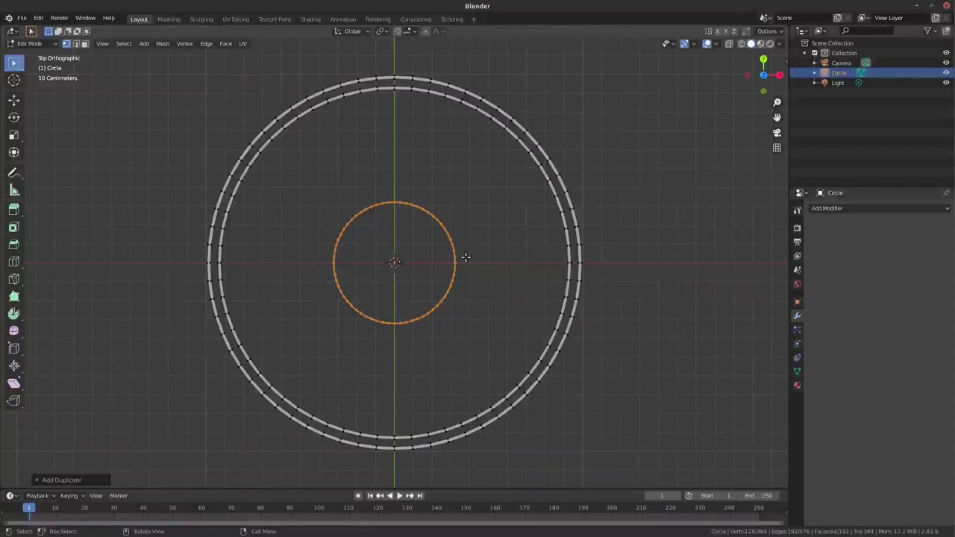
key(shift+d)
key(s)
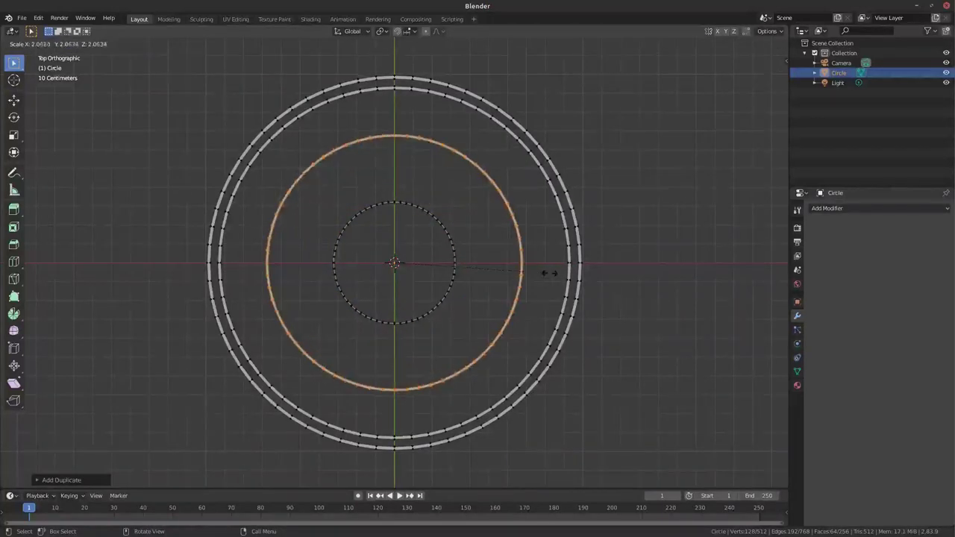
click(560, 272)
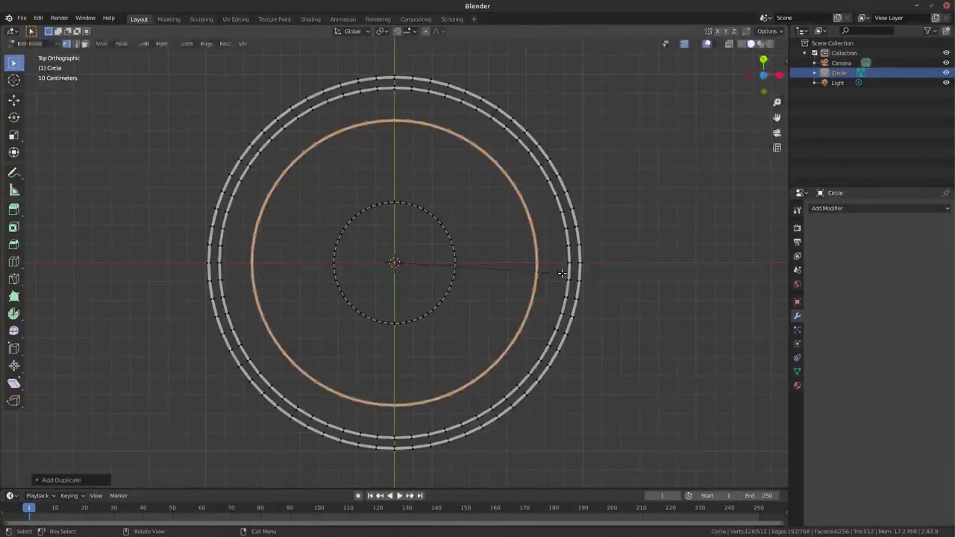
Step: Add a slightly smaller ring copy just inside the middle ring, then leave Edit Mode
key(shift+d)
key(s)
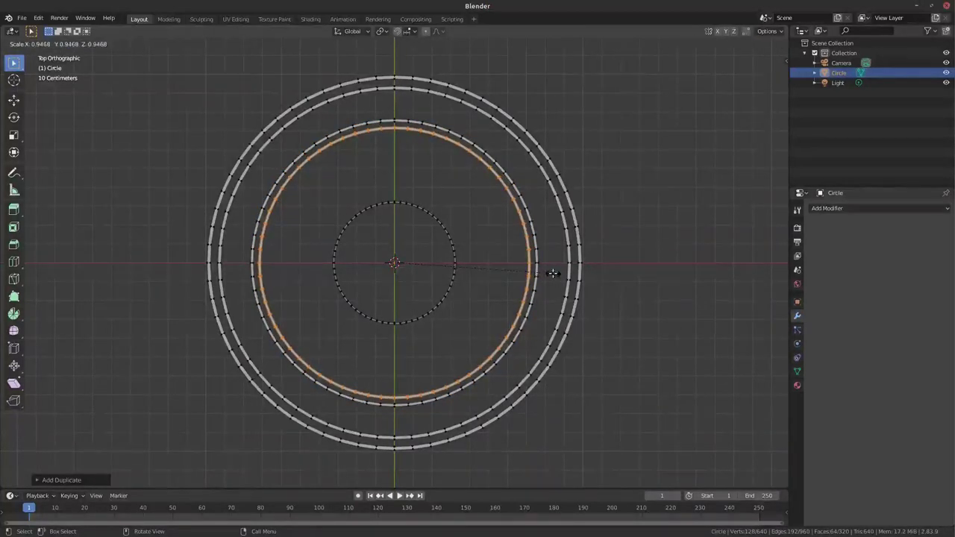
click(553, 273)
scroll(320, 117, down, 2)
scroll(418, 296, up, 3)
scroll(418, 296, up, 2)
scroll(415, 297, down, 2)
key(Tab)
Step: Add an icosphere at the origin, scaled down to fit inside the rings
scroll(487, 277, down, 1)
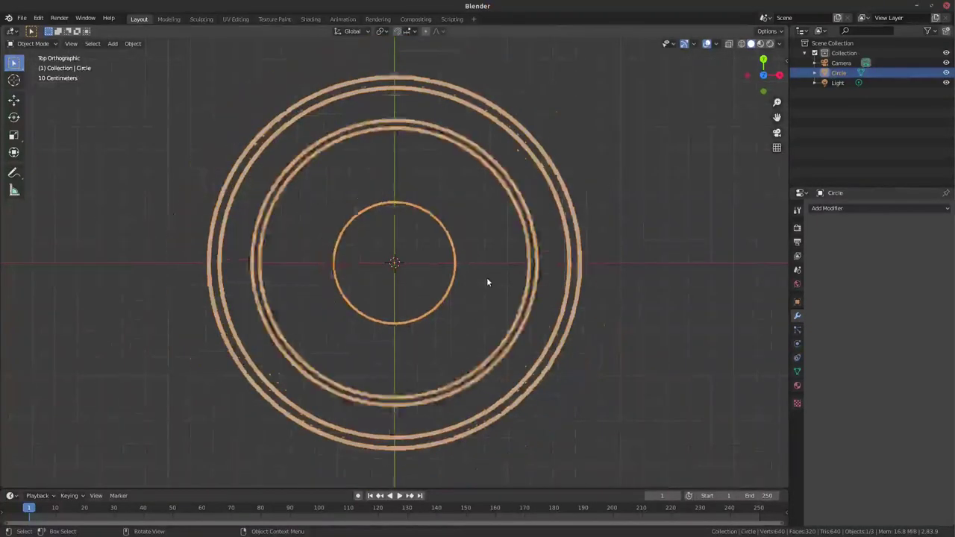
scroll(487, 277, down, 1)
drag(762, 71, 762, 78)
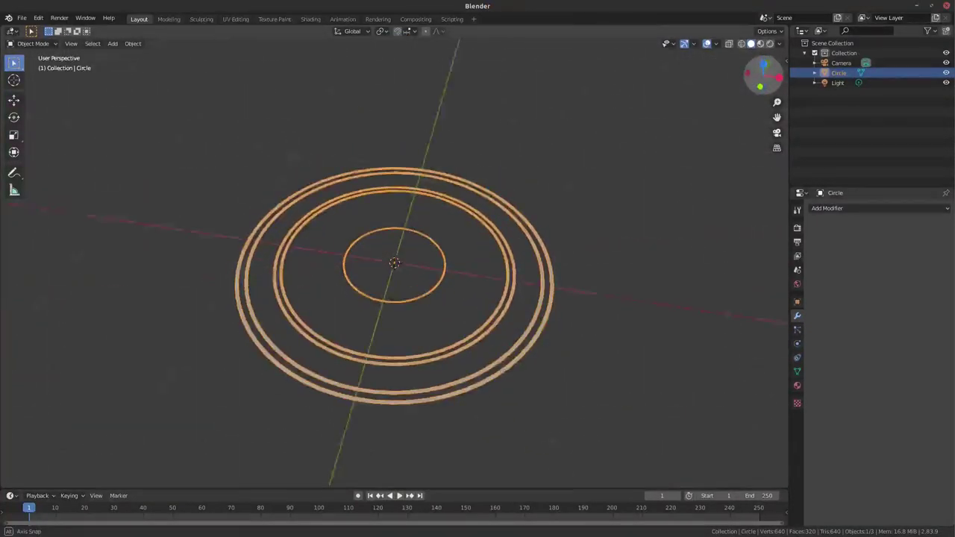
key(KP_7)
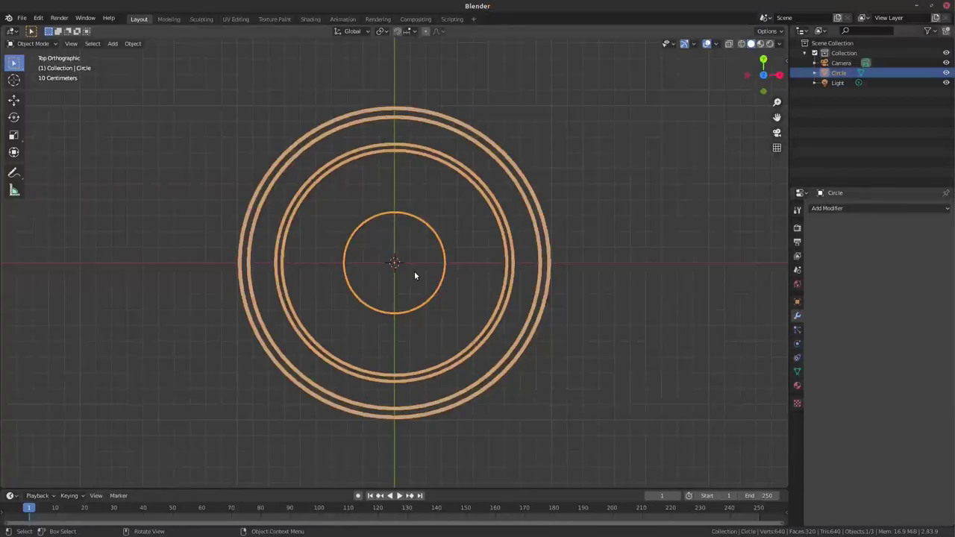
key(shift+a)
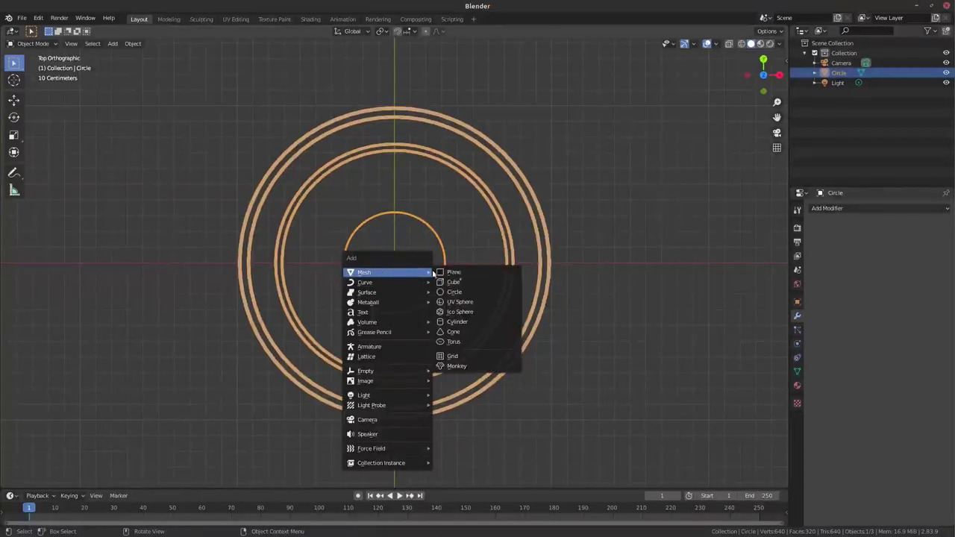
click(456, 312)
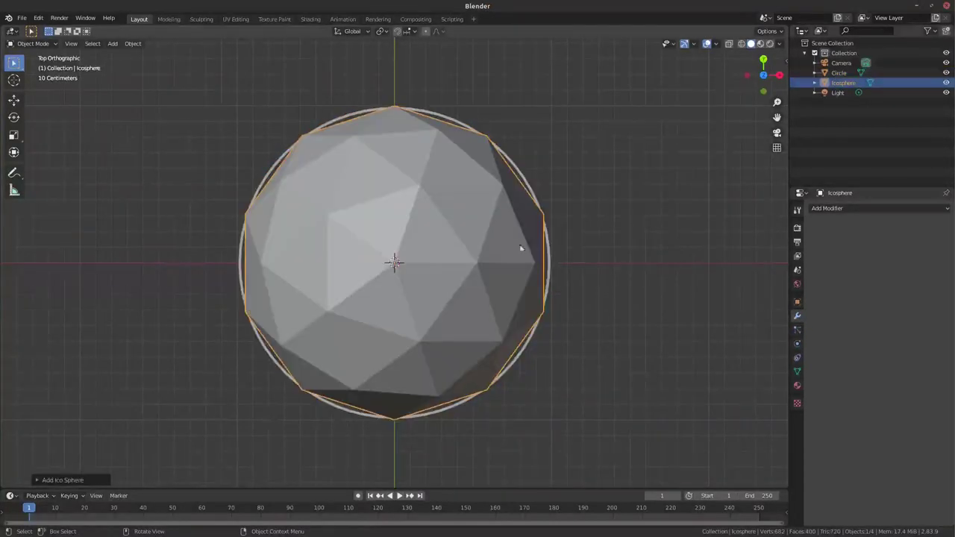
key(s)
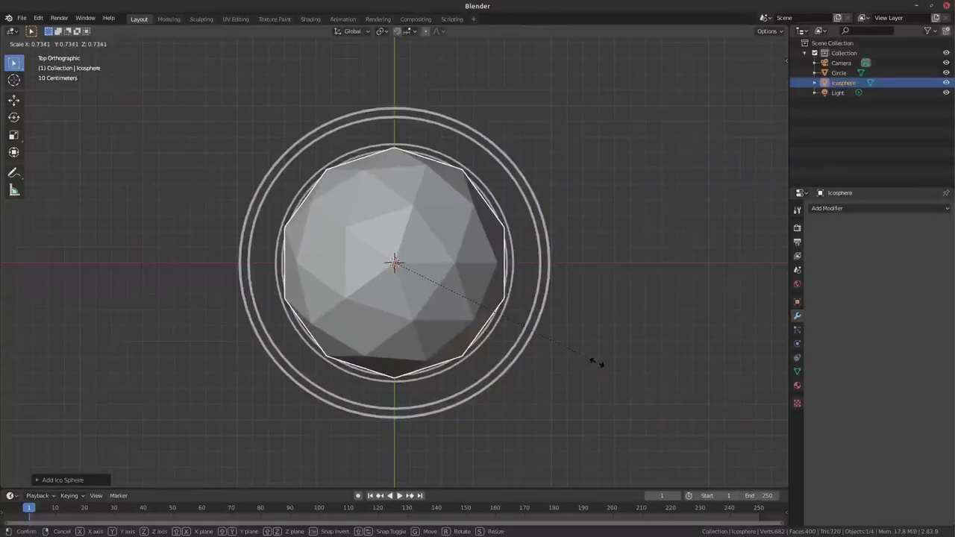
click(590, 361)
Step: Give the icosphere a Wireframe modifier with 0.002 m thickness
click(858, 208)
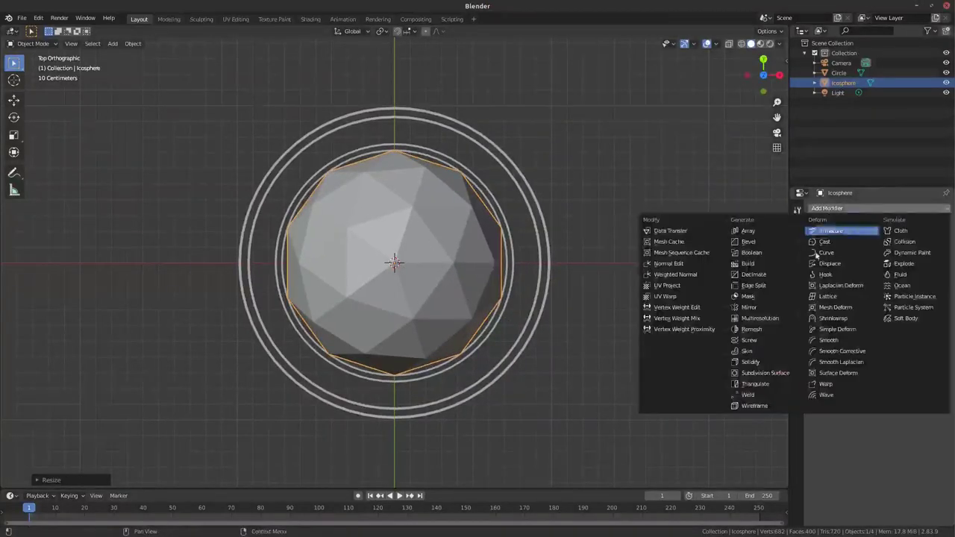
click(747, 407)
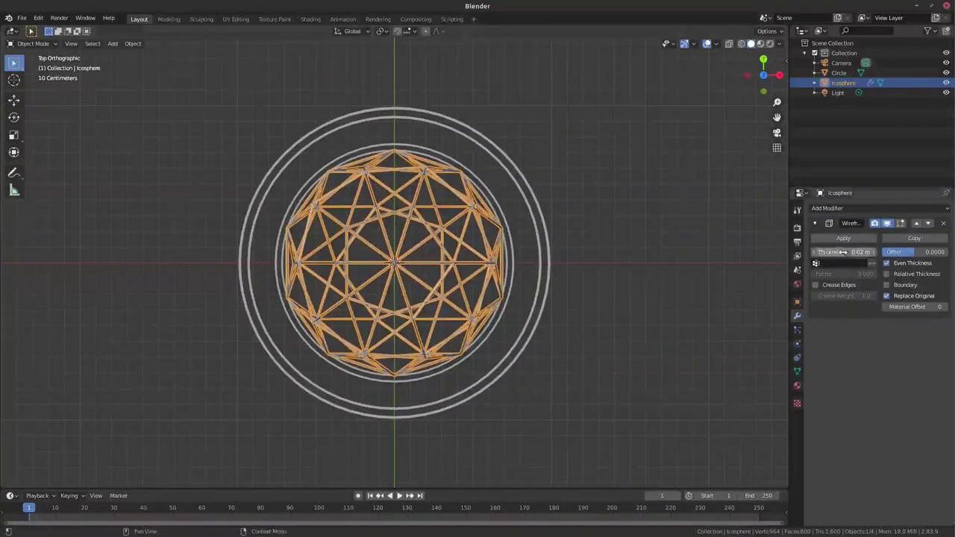
drag(814, 254, 791, 254)
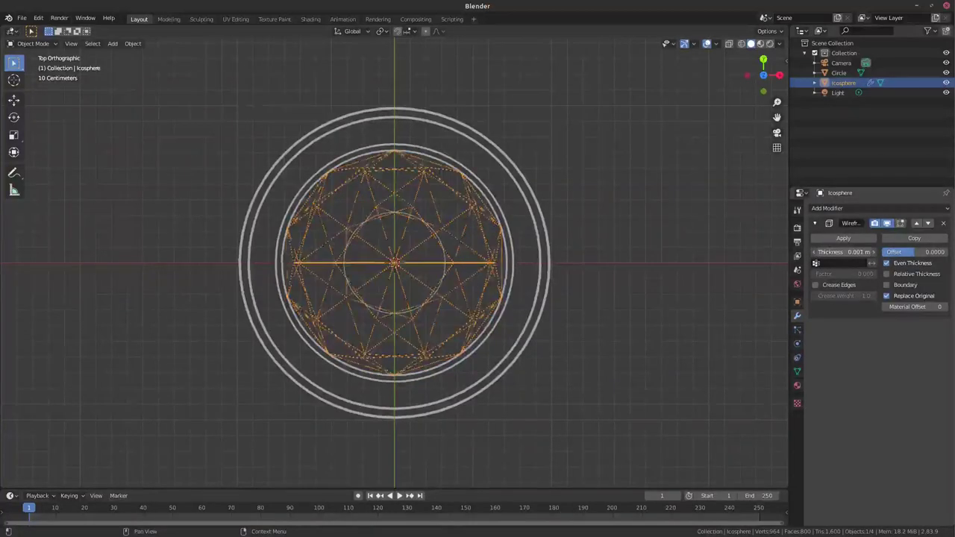
drag(879, 256, 885, 256)
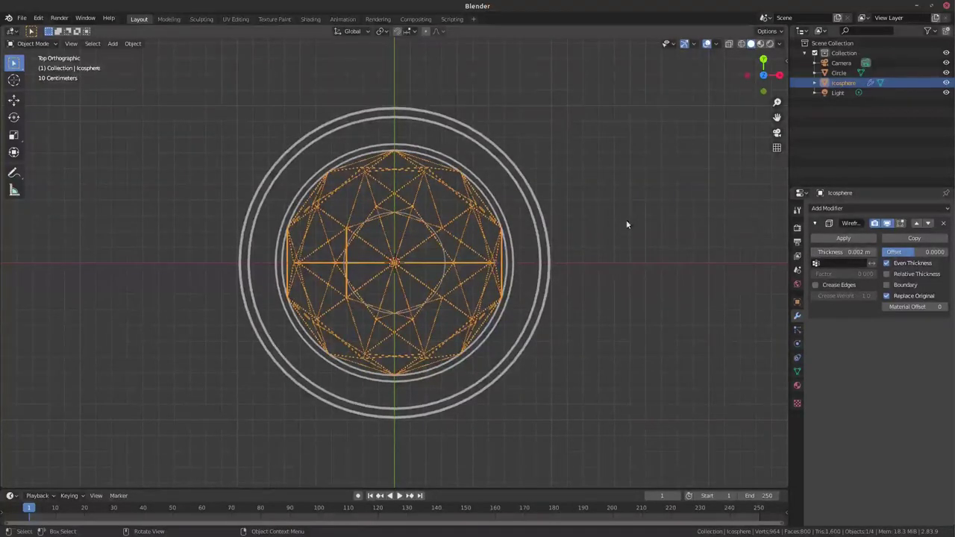
Step: Flatten the icosphere along Z in front view
click(764, 91)
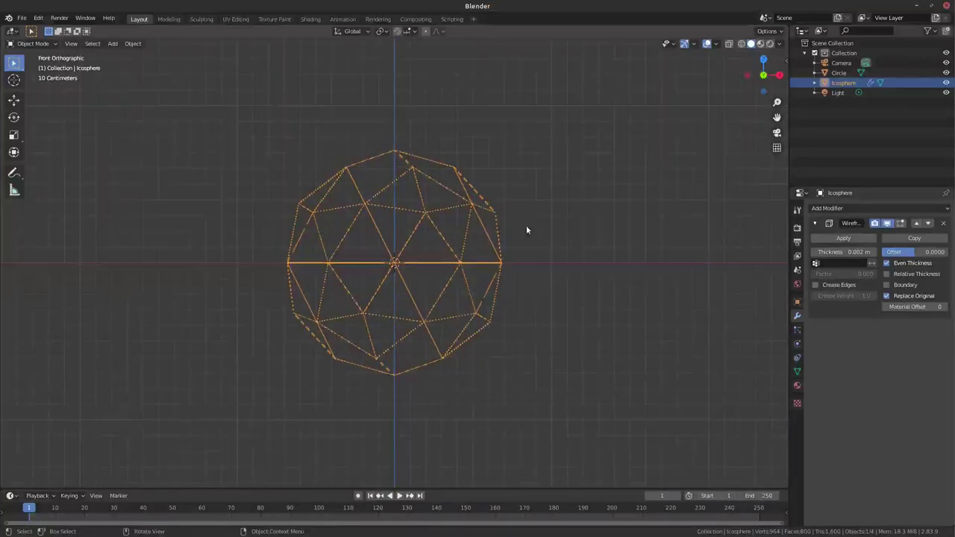
key(s)
key(z)
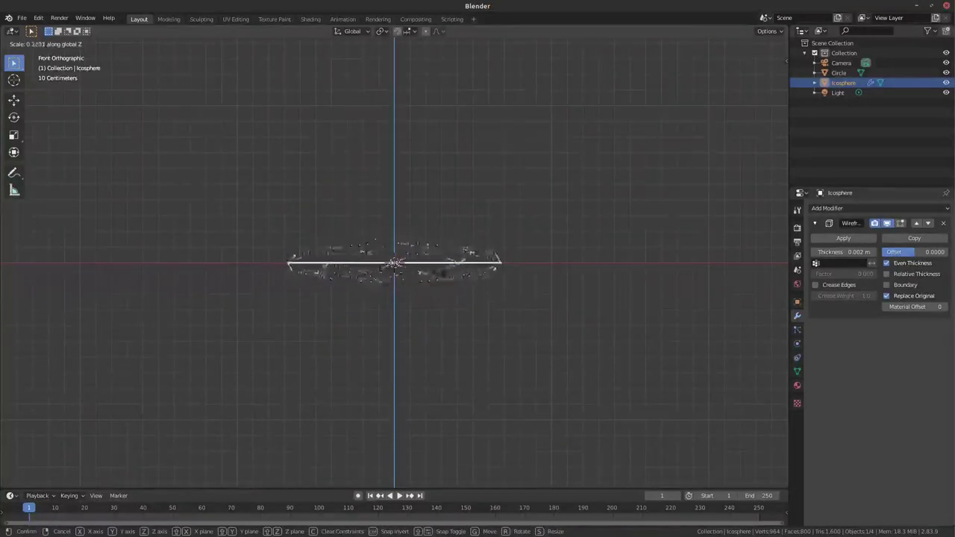
click(397, 266)
Step: Orbit to a low view of the rings and add a UV sphere
drag(761, 77, 679, 114)
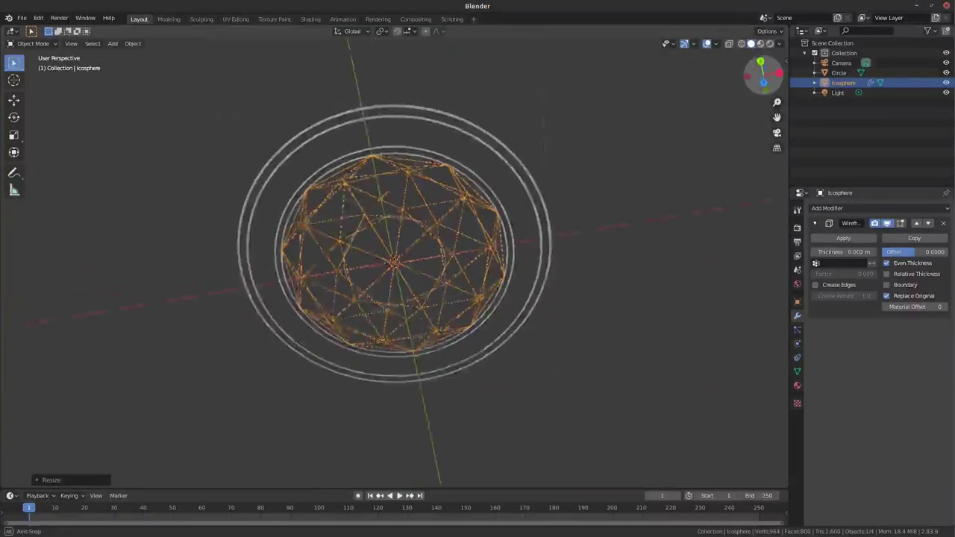
drag(761, 77, 693, 90)
mouse_move(762, 74)
mouse_down()
mouse_move(717, 82)
mouse_move(754, 104)
mouse_up()
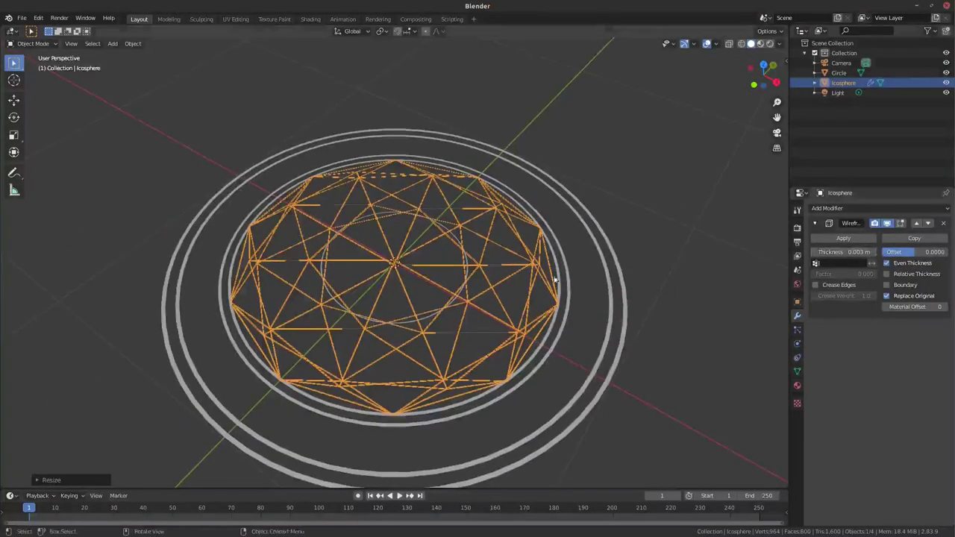
scroll(423, 339, up, 2)
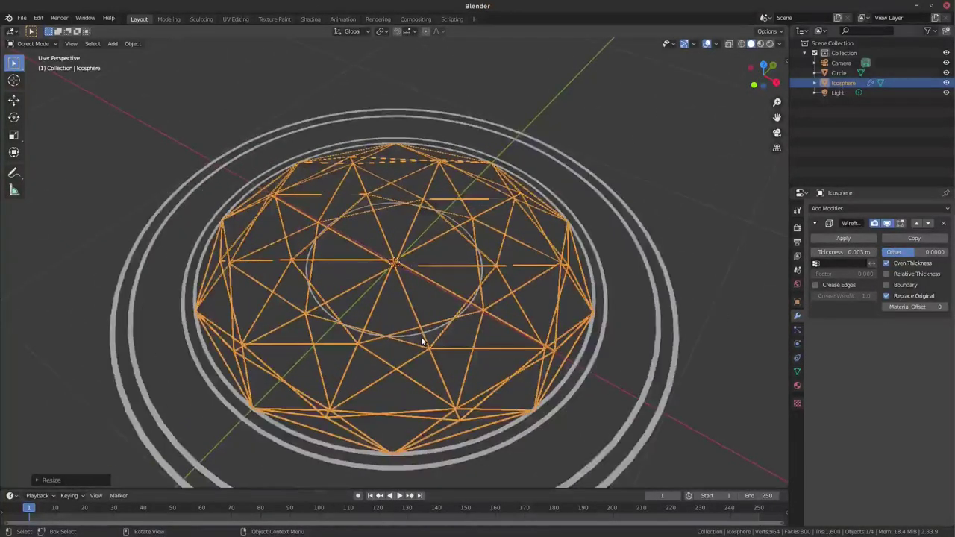
key(shift+a)
click(458, 363)
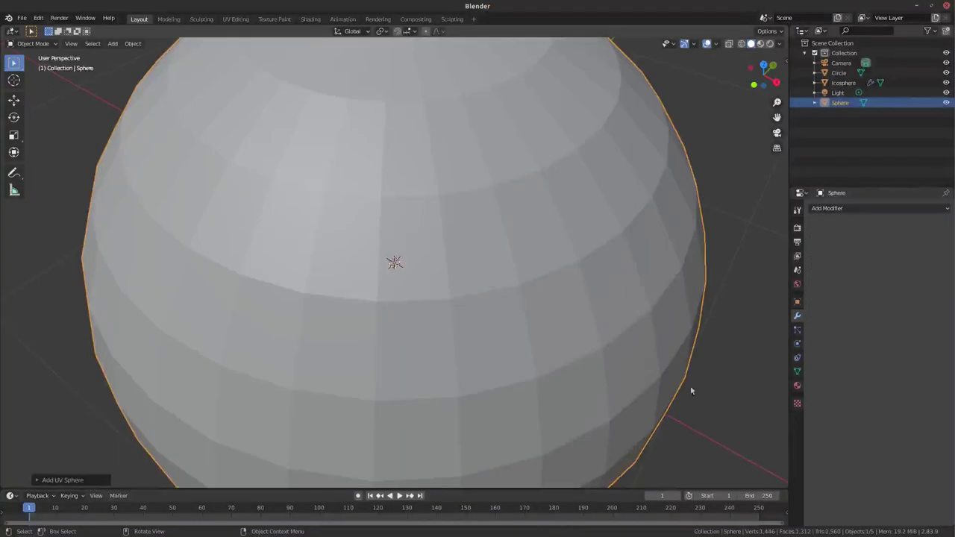
Step: Flatten the UV sphere along Z into a thin disc in front view
scroll(691, 389, down, 3)
scroll(582, 329, down, 4)
scroll(480, 273, down, 2)
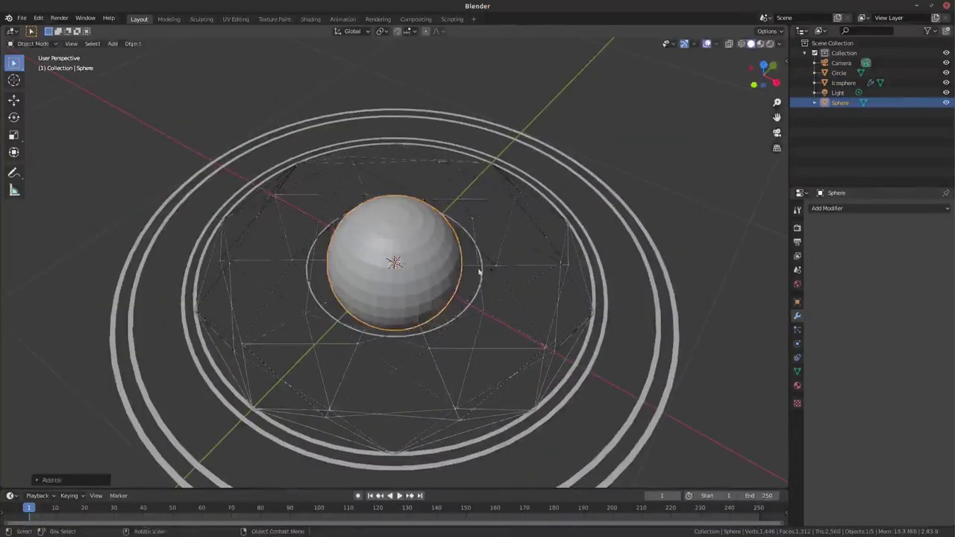
key(KP_1)
key(s)
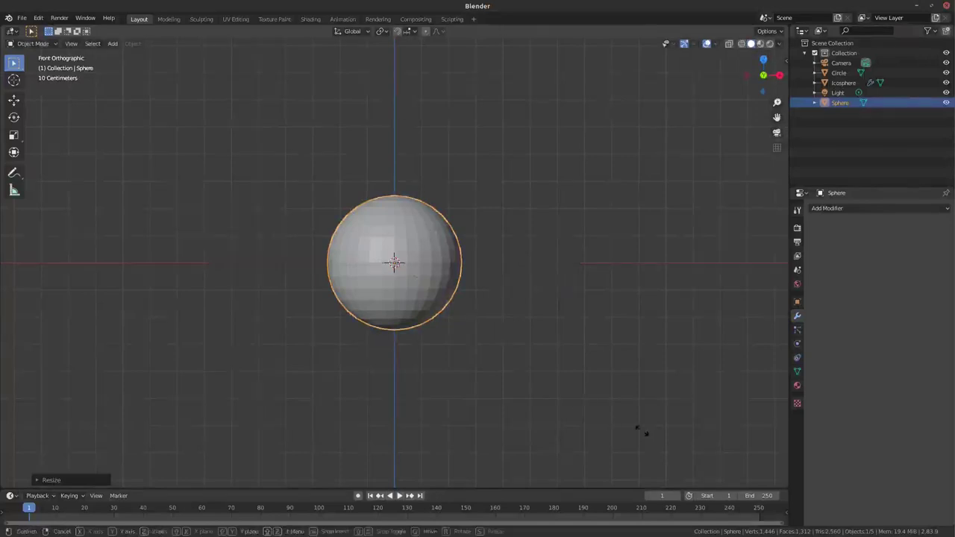
key(z)
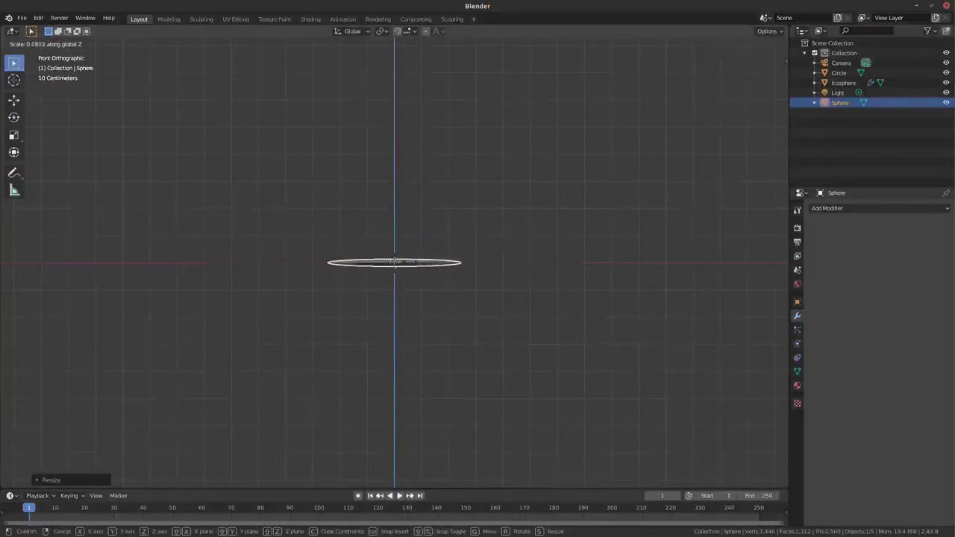
click(386, 253)
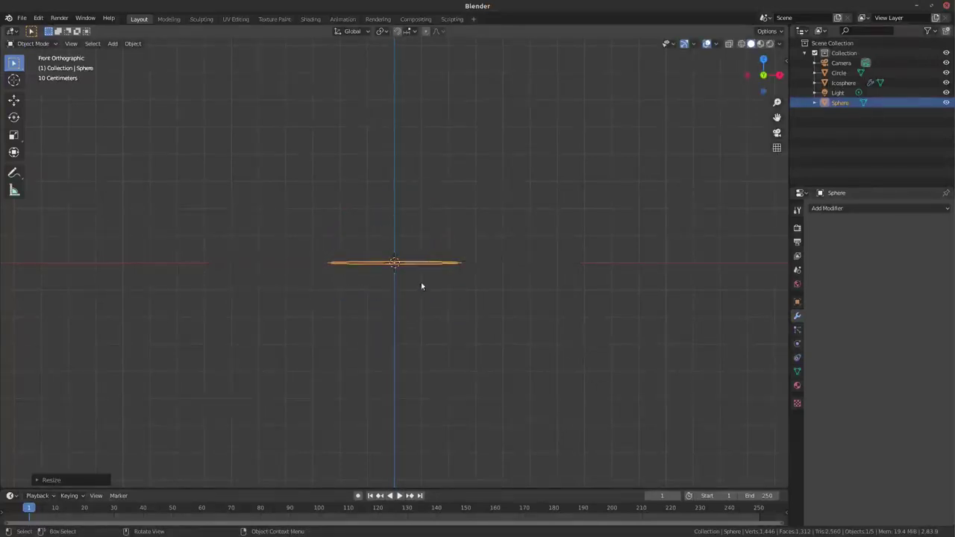
Step: Give the flattened sphere a Wireframe modifier with 0.002 m thickness
drag(763, 76, 761, 186)
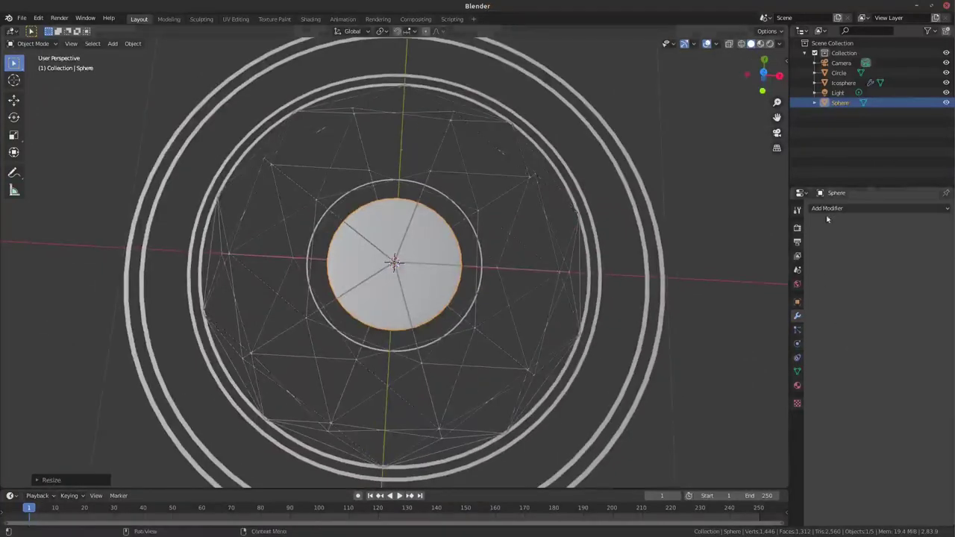
click(881, 208)
click(746, 406)
mouse_move(851, 252)
mouse_down()
mouse_move(836, 252)
mouse_move(884, 256)
mouse_up()
scroll(490, 228, down, 1)
scroll(461, 241, down, 3)
scroll(462, 243, up, 3)
scroll(463, 244, down, 2)
Step: Return to top view and bring up the Add menu for a new object
key(KP_7)
scroll(462, 241, down, 2)
scroll(492, 311, up, 2)
key(shift+a)
Step: Add a plane scaled to half size and apply a Wireframe modifier to it
click(481, 263)
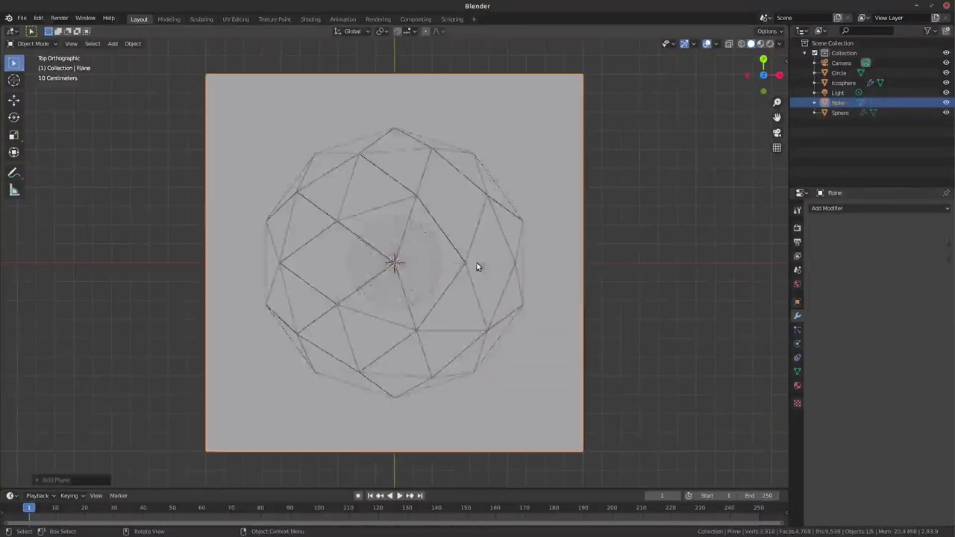
key(s)
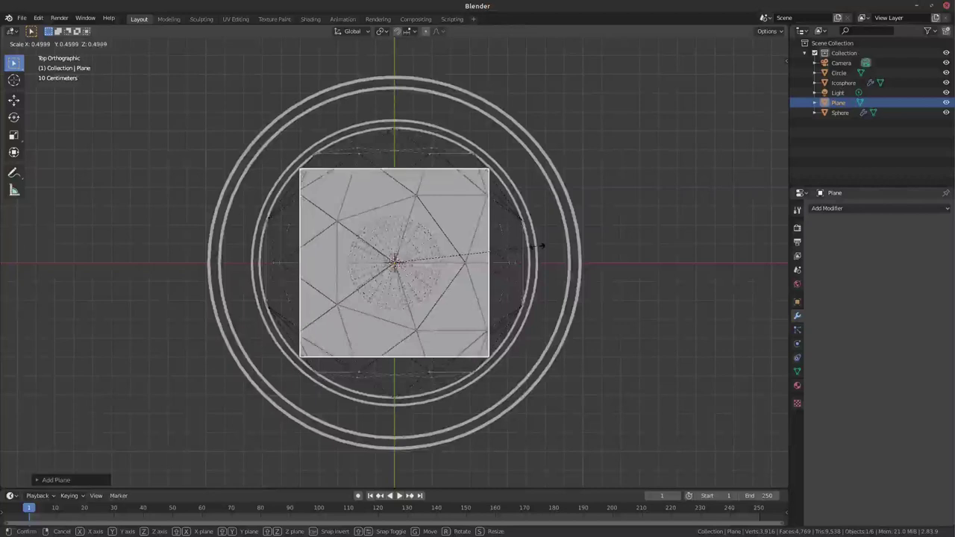
click(537, 247)
click(861, 209)
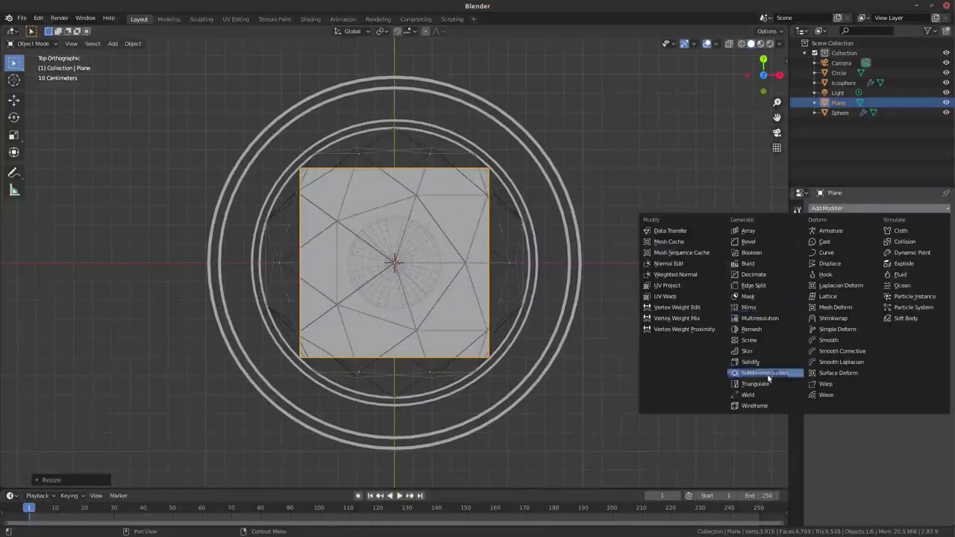
click(754, 401)
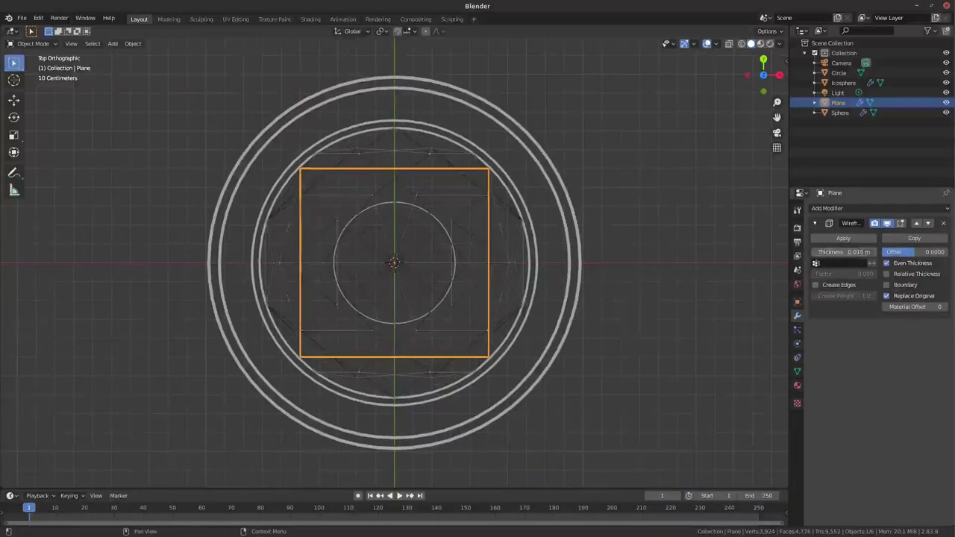
click(843, 238)
Step: Fine-tune the central disc's wireframe thickness and apply it, then return to top view
click(487, 215)
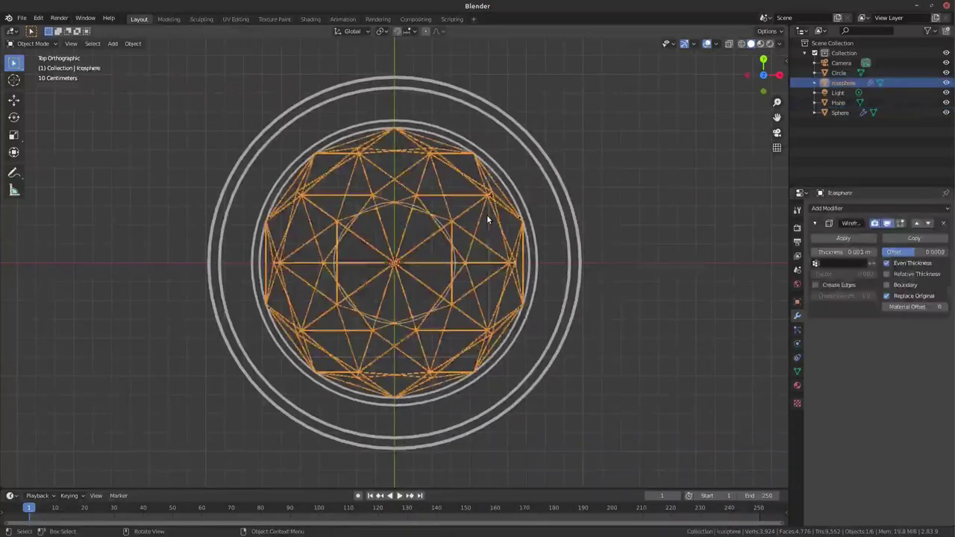
click(420, 244)
click(815, 254)
click(872, 253)
click(872, 252)
click(844, 238)
mouse_move(418, 336)
middle_down()
mouse_move(418, 247)
mouse_move(400, 368)
middle_up()
key(KP_7)
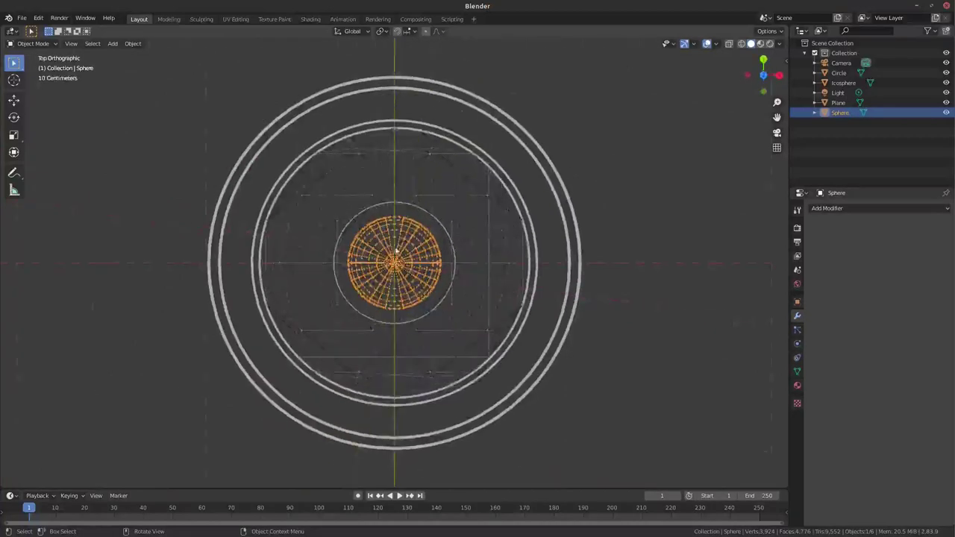
Step: In the Circle's Edit Mode, duplicate and enlarge a ring and resize another ring
click(500, 150)
key(Tab)
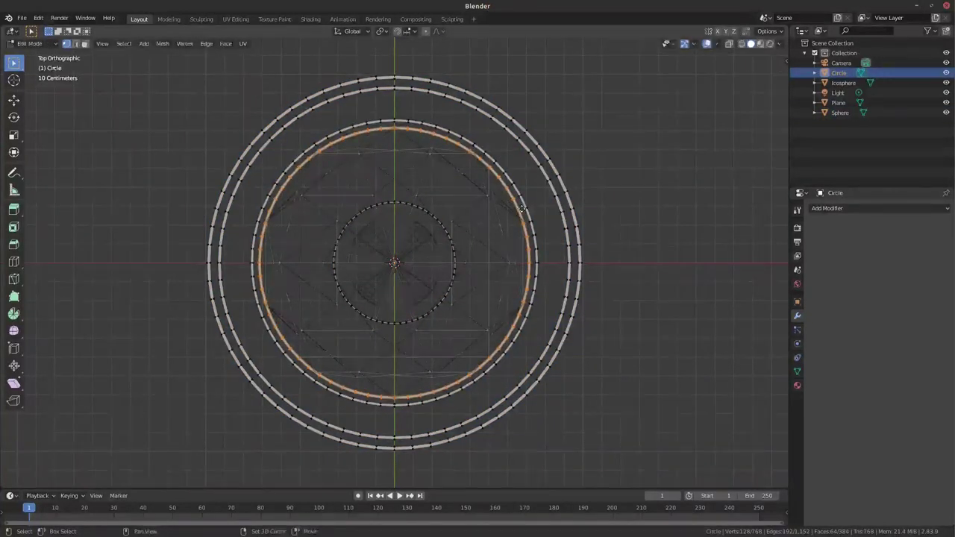
key(s)
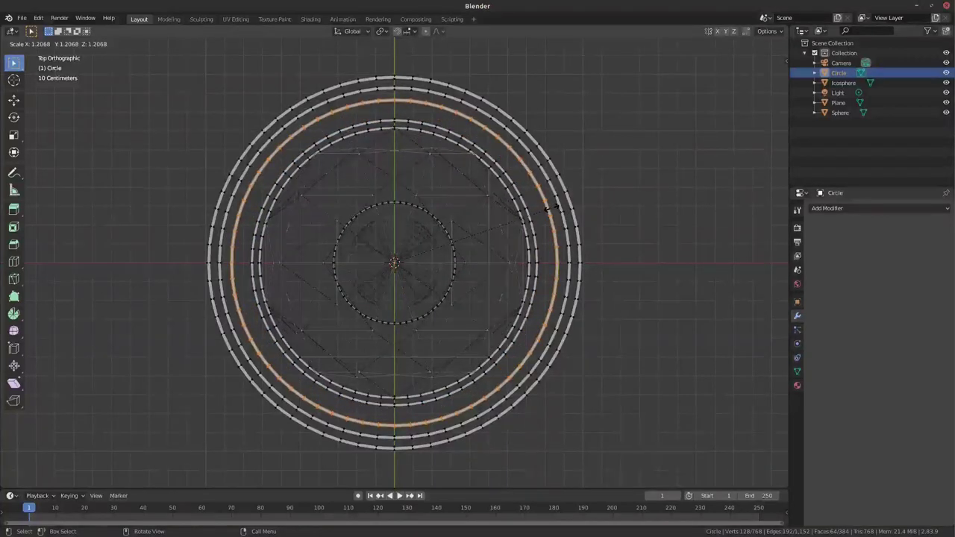
click(552, 209)
click(556, 258)
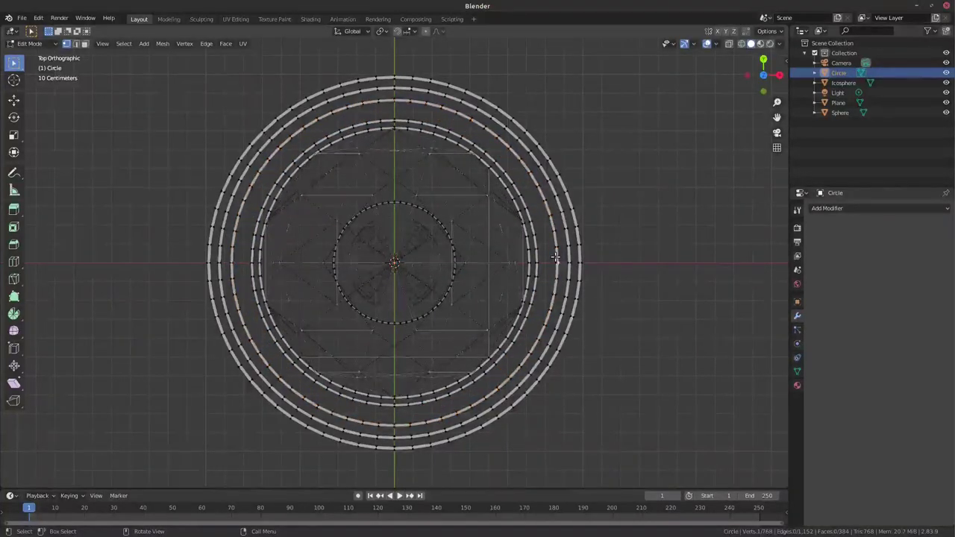
key(s)
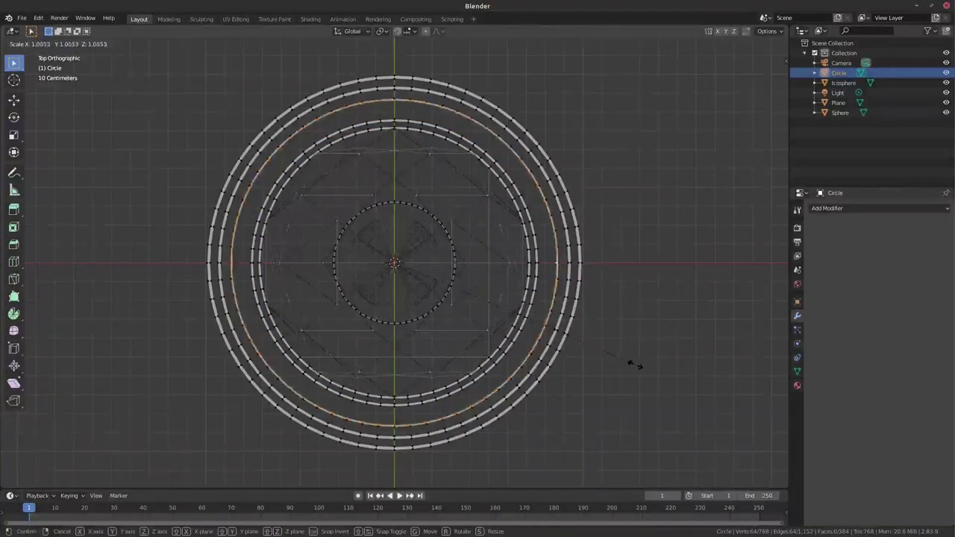
click(636, 365)
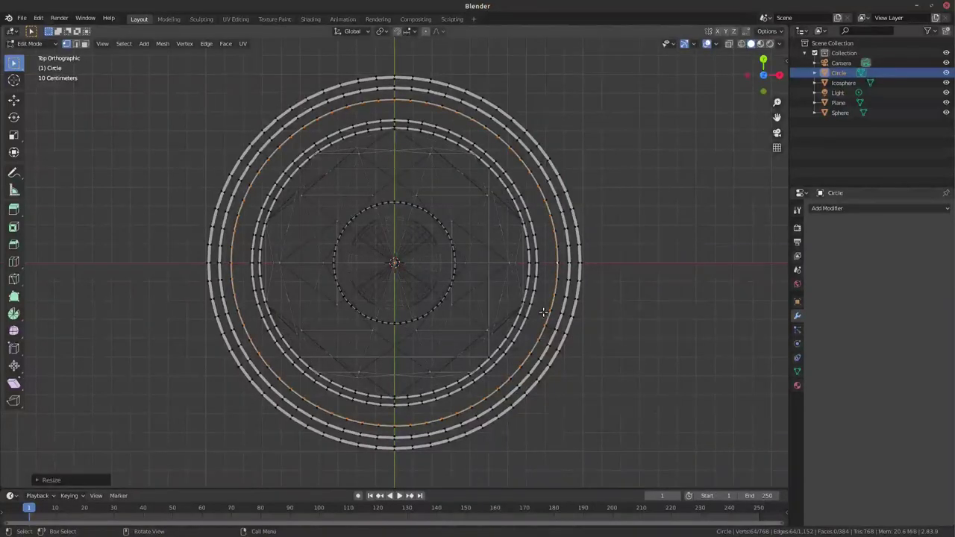
Step: Enlarge the thin inner ring and duplicate it outward into a new outermost ring
key(l)
key(s)
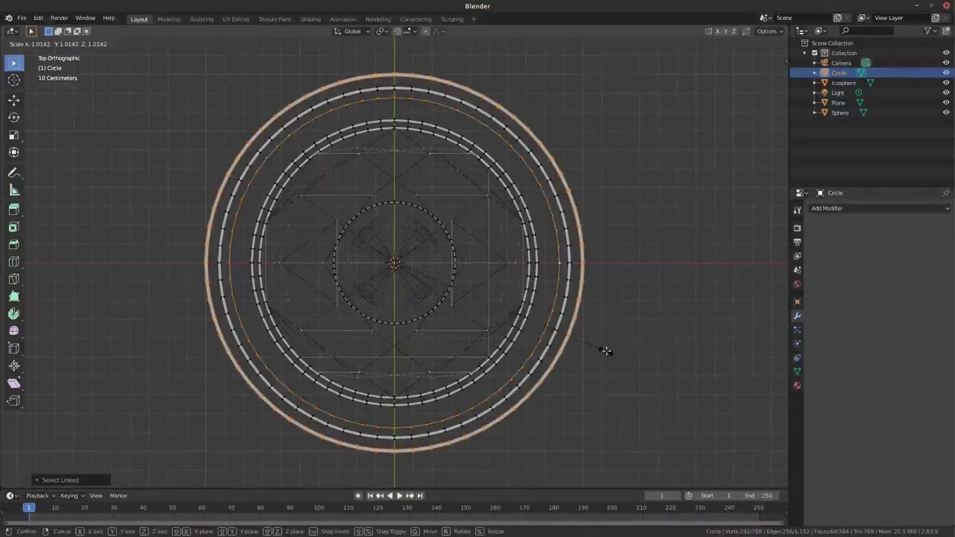
key(Escape)
key(shift+l)
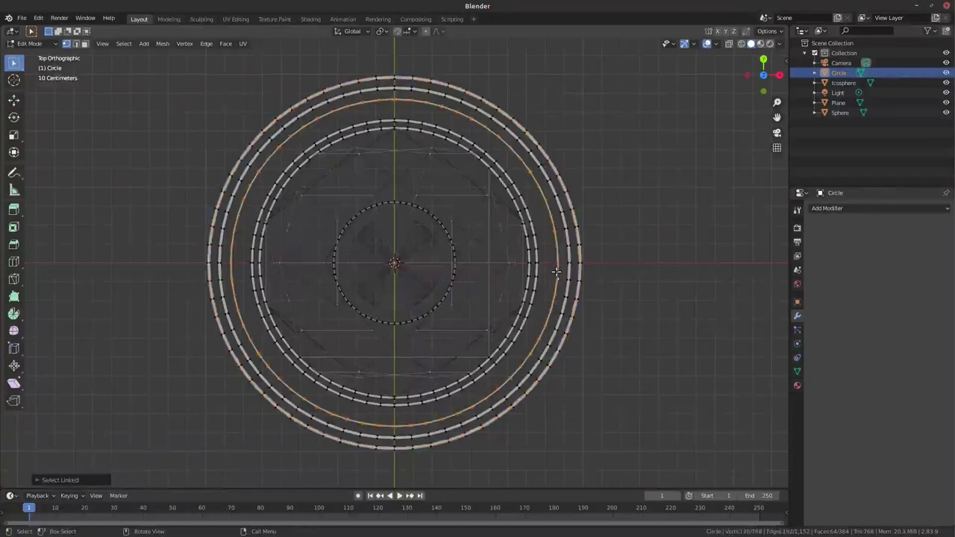
key(s)
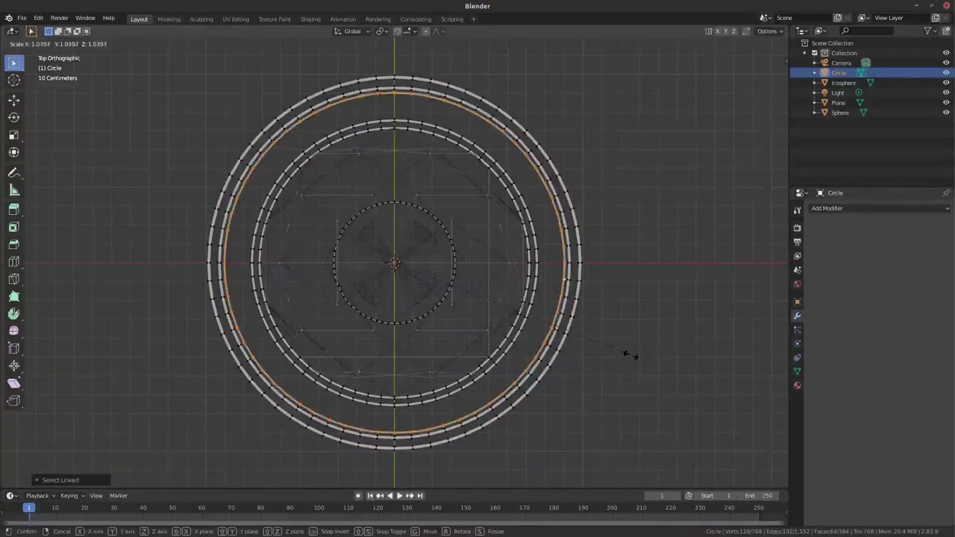
click(632, 355)
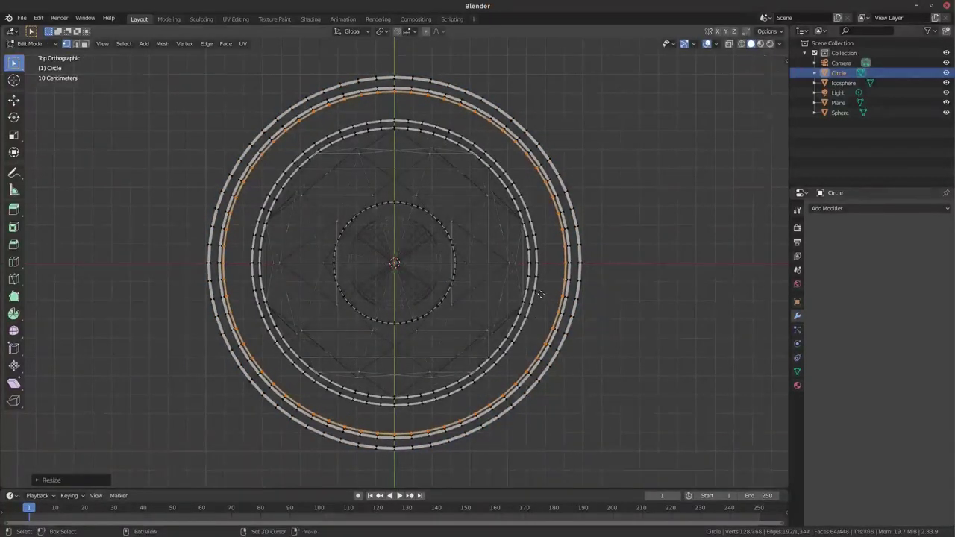
key(s)
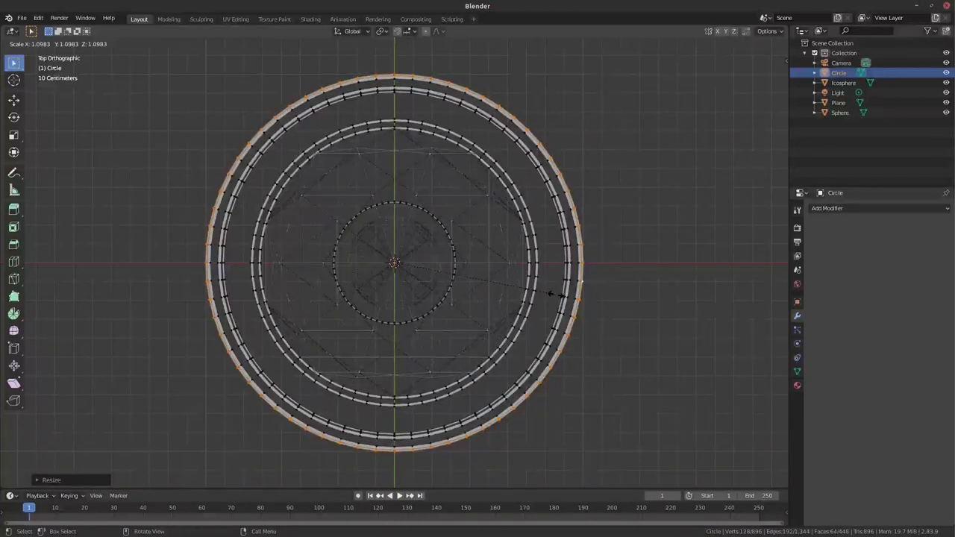
click(553, 295)
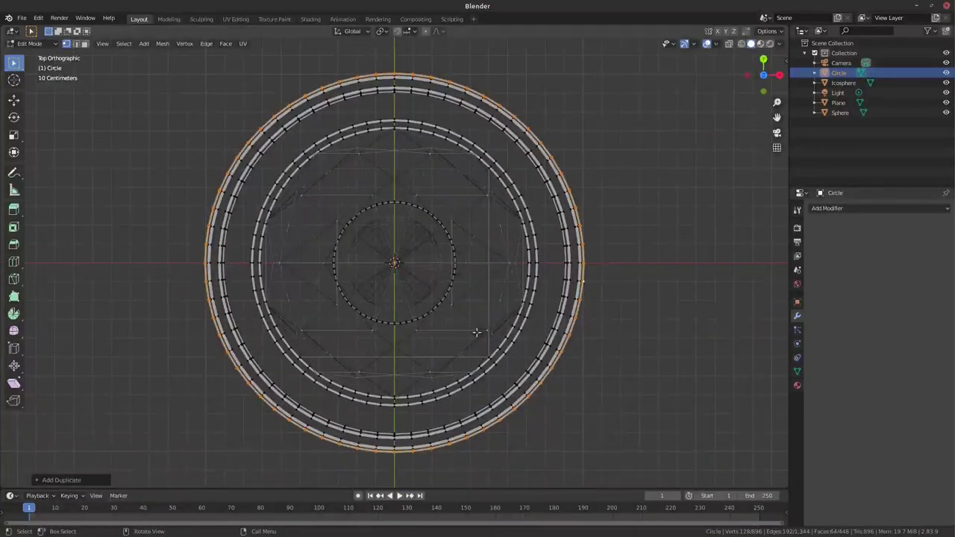
Step: Try snapping the ring to grid, undo it, then add a smaller copy of the outer ring
key(shift+s)
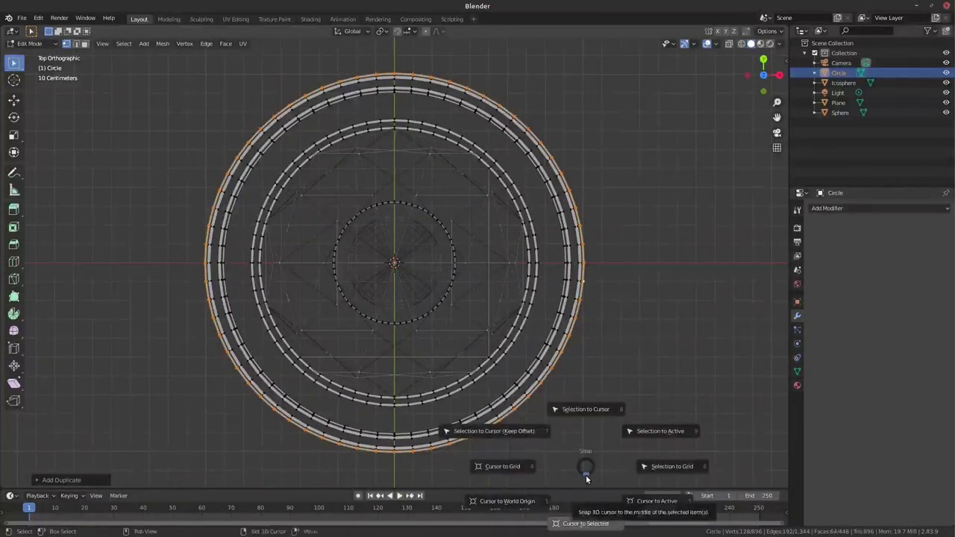
click(672, 465)
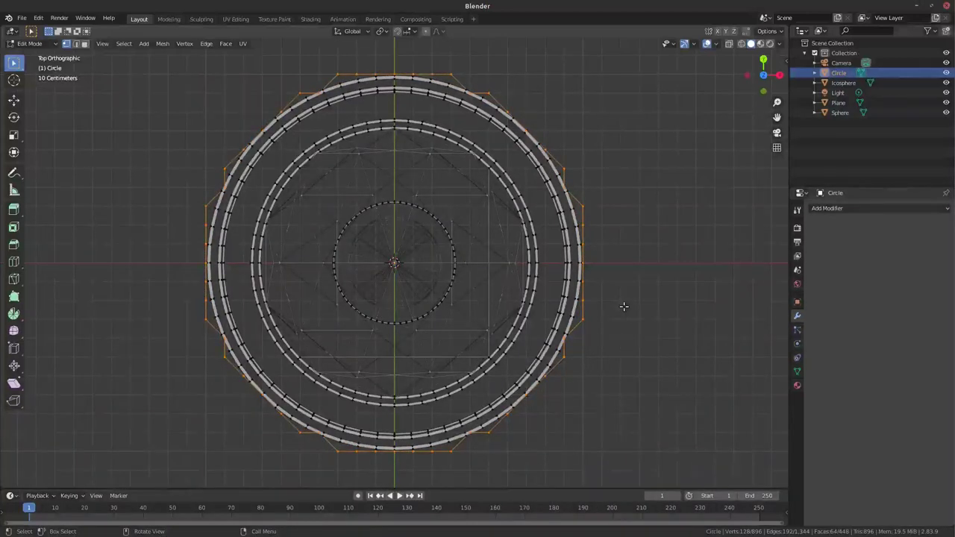
key(ctrl+z)
key(s)
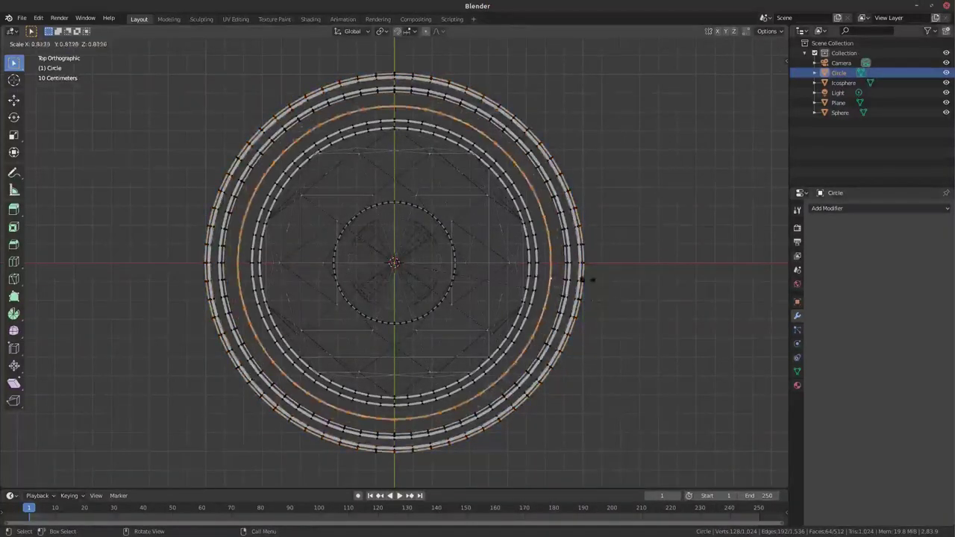
click(575, 268)
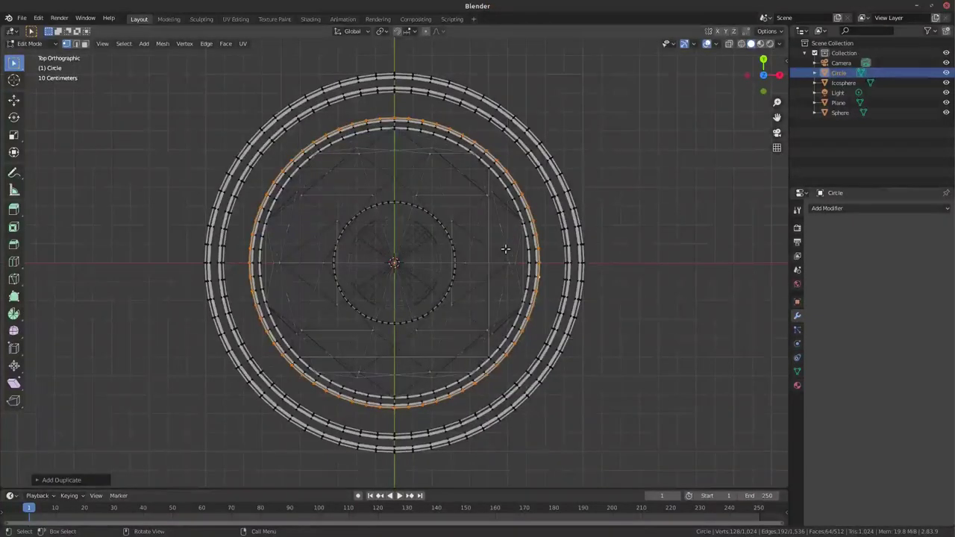
scroll(507, 248, down, 2)
Step: Leave Edit Mode and select the square plane, viewed from directly above
key(Tab)
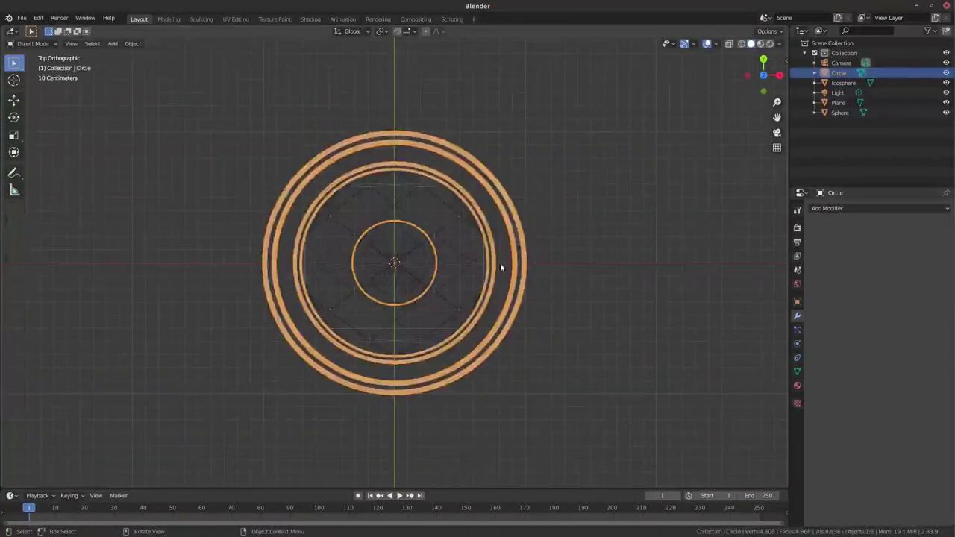
click(480, 253)
click(429, 273)
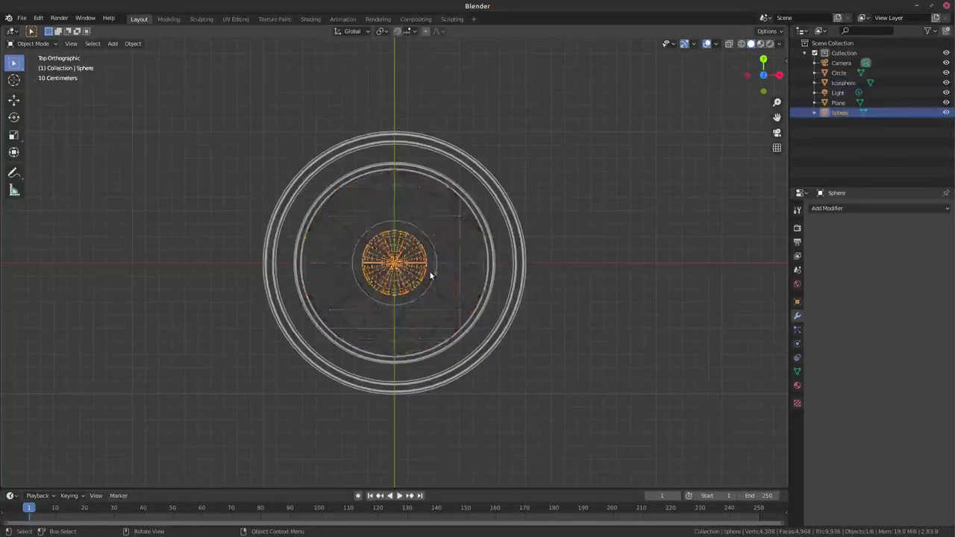
click(408, 259)
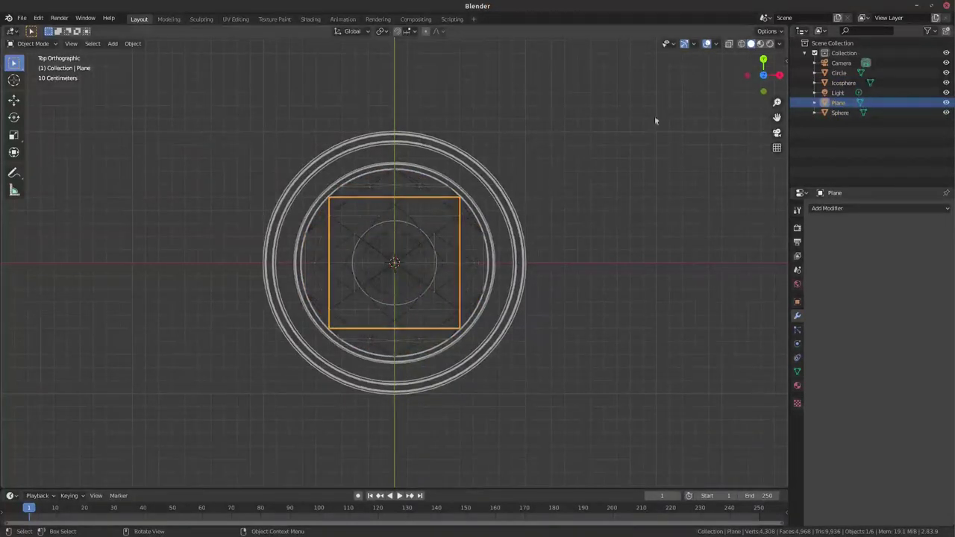
drag(762, 78, 751, 46)
click(751, 43)
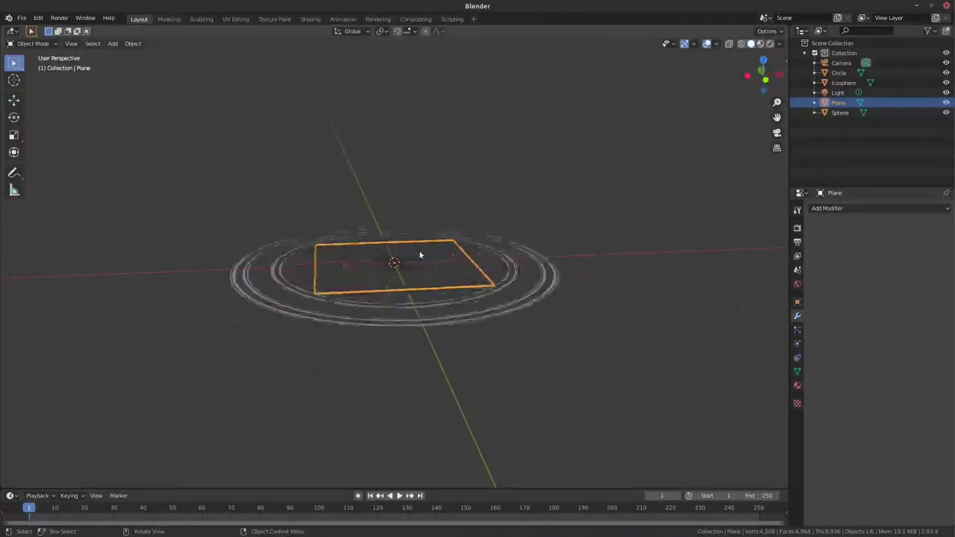
scroll(480, 292, up, 8)
scroll(565, 345, down, 7)
click(763, 59)
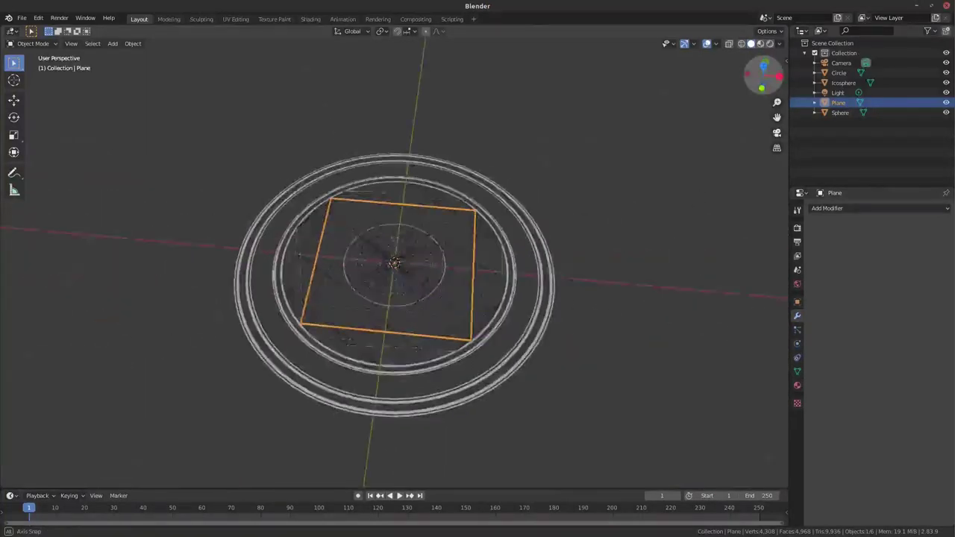
Step: Give the plane a Wireframe modifier, keeping it unapplied, with thickness thinned to 0.01 m
key(Tab)
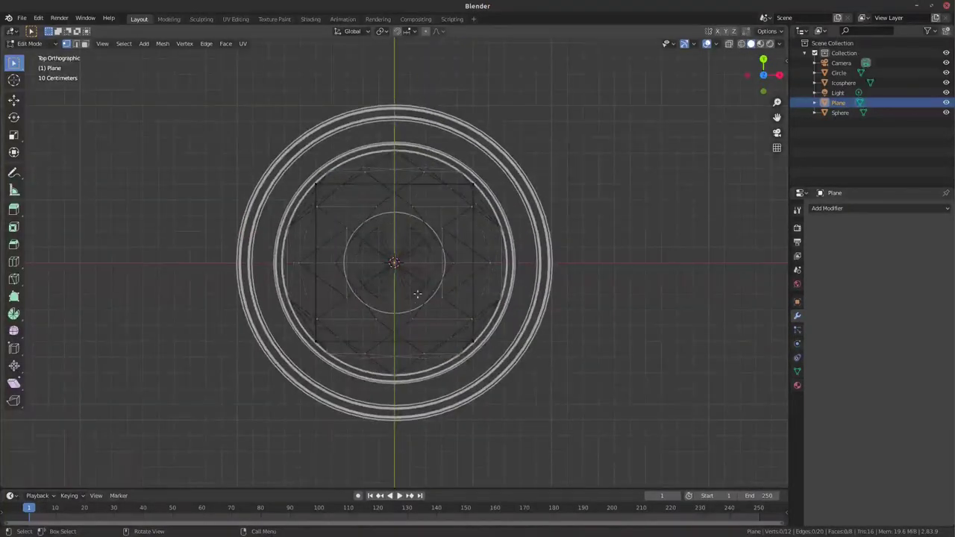
right_click(415, 298)
key(Tab)
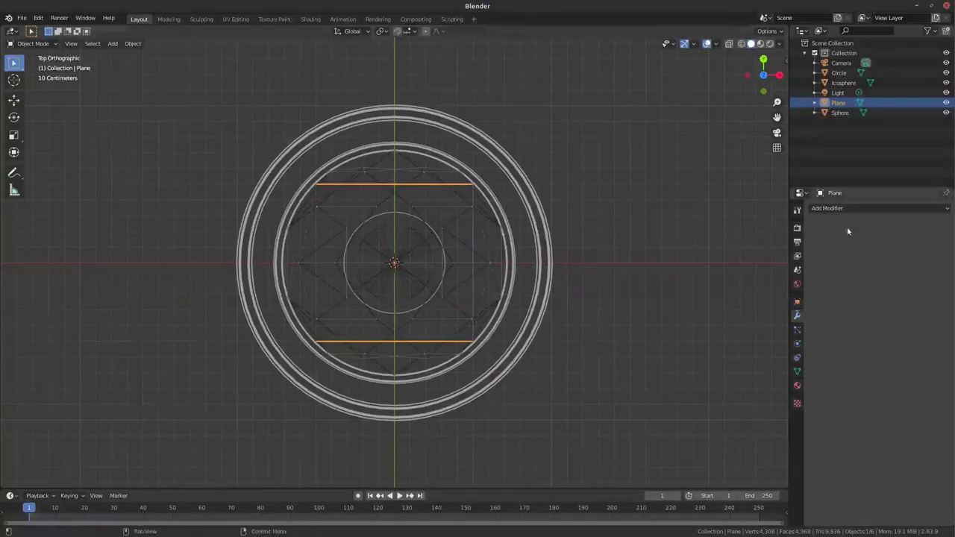
click(844, 208)
click(747, 408)
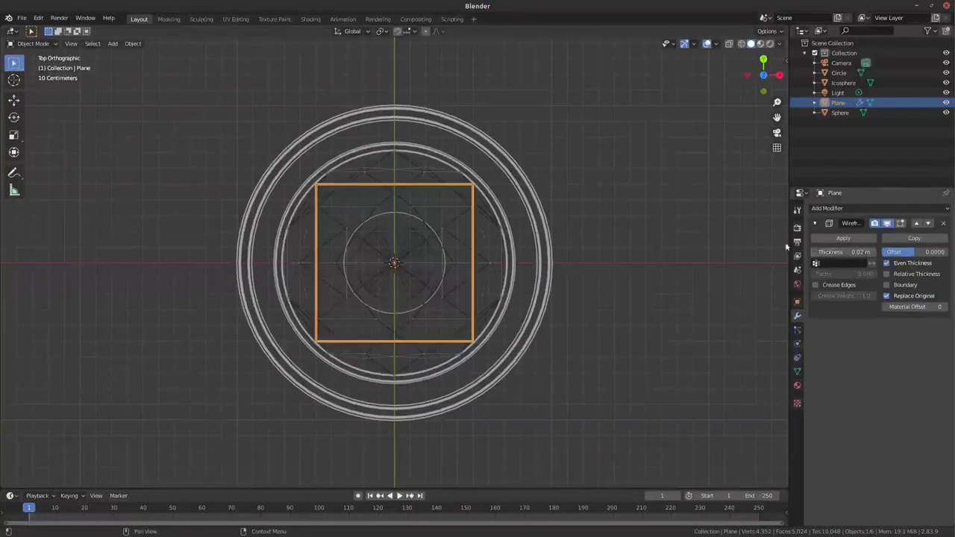
scroll(477, 229, up, 1)
click(836, 239)
middle_drag(351, 232, 367, 245)
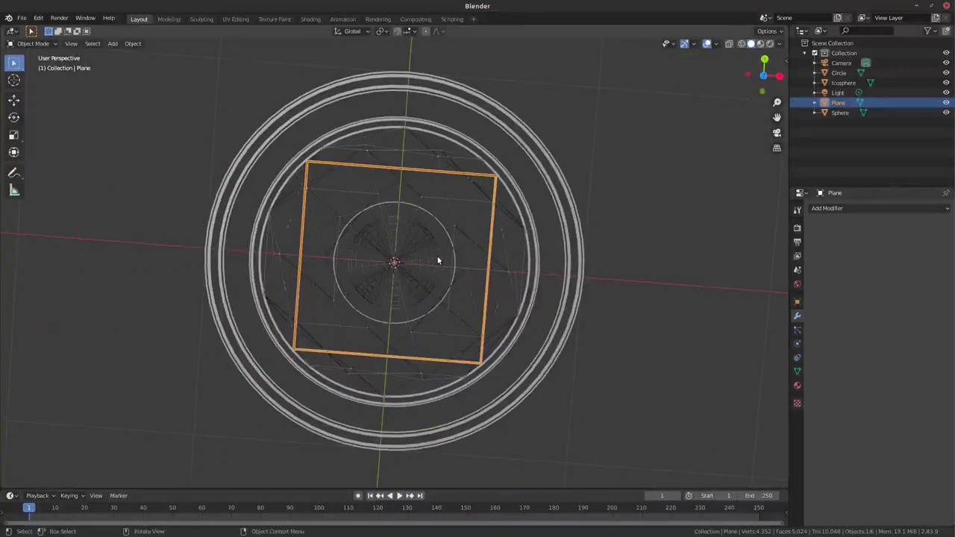
key(ctrl+z)
drag(815, 255, 817, 255)
mouse_move(759, 238)
mouse_down()
mouse_move(854, 258)
mouse_move(844, 252)
mouse_up()
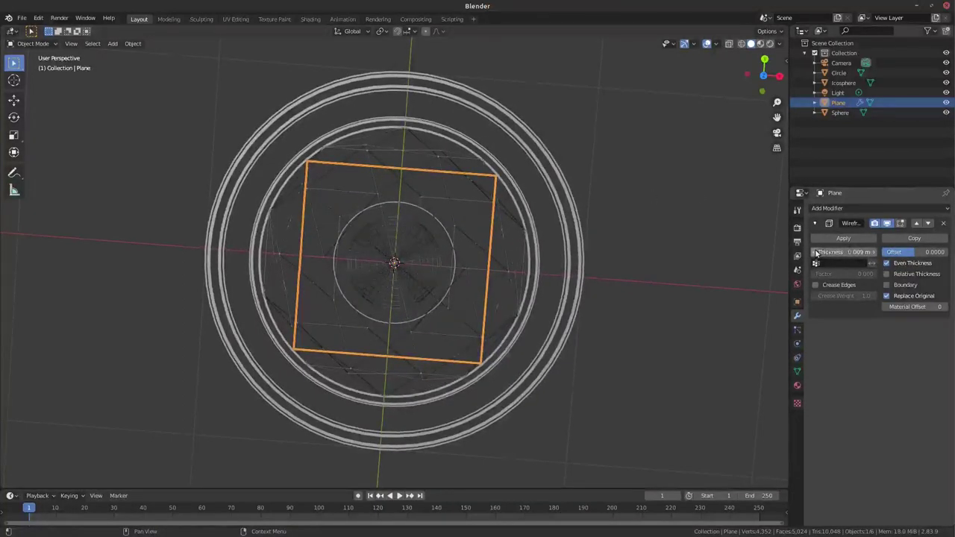
Step: Deselect everything and add a Bezier circle curve at the centre in top view
click(477, 186)
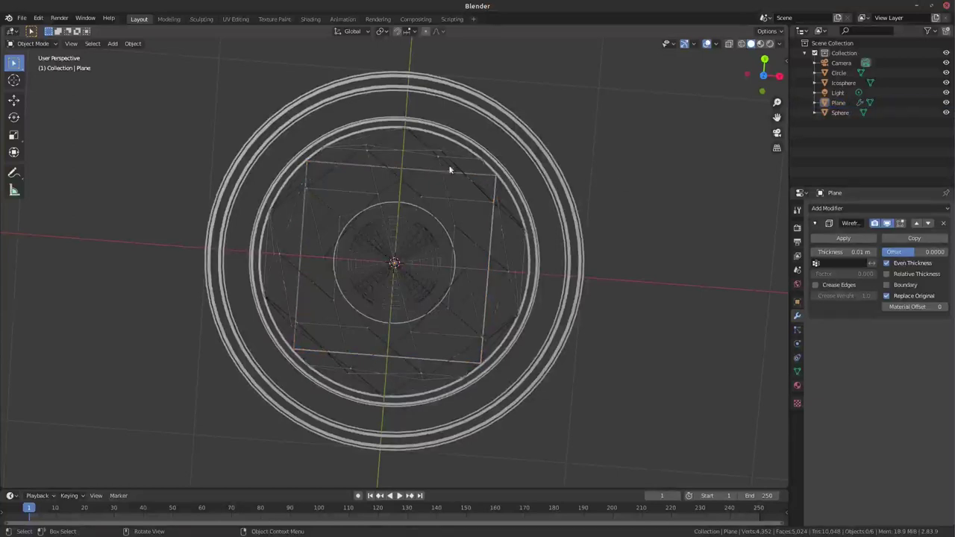
key(KP_7)
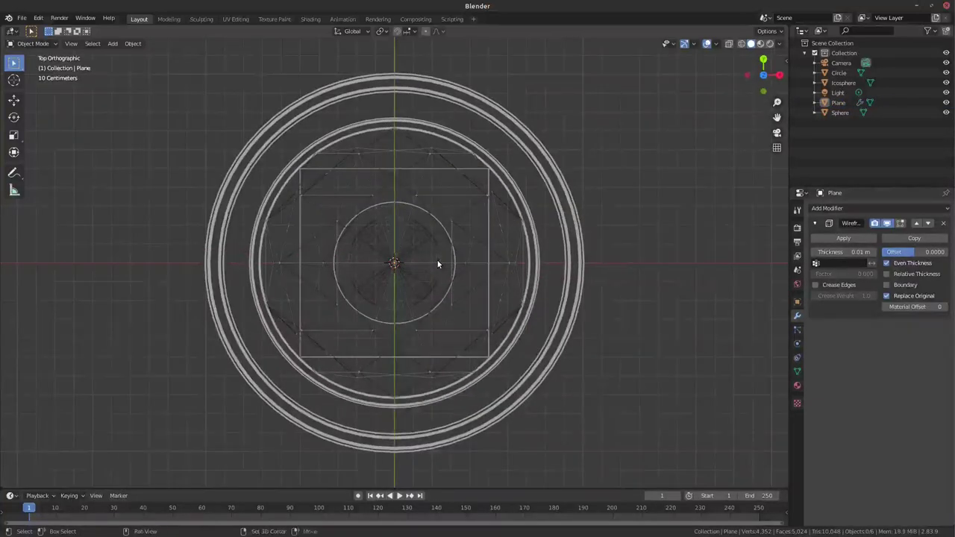
key(shift+a)
click(492, 282)
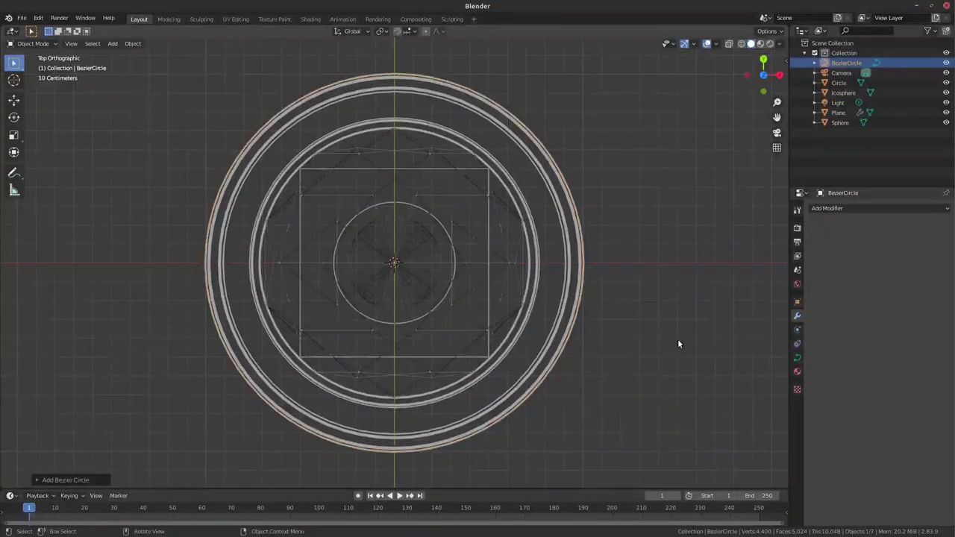
Step: Shrink the Bezier circle slightly and set its bevel depth to 0.003 m
key(s)
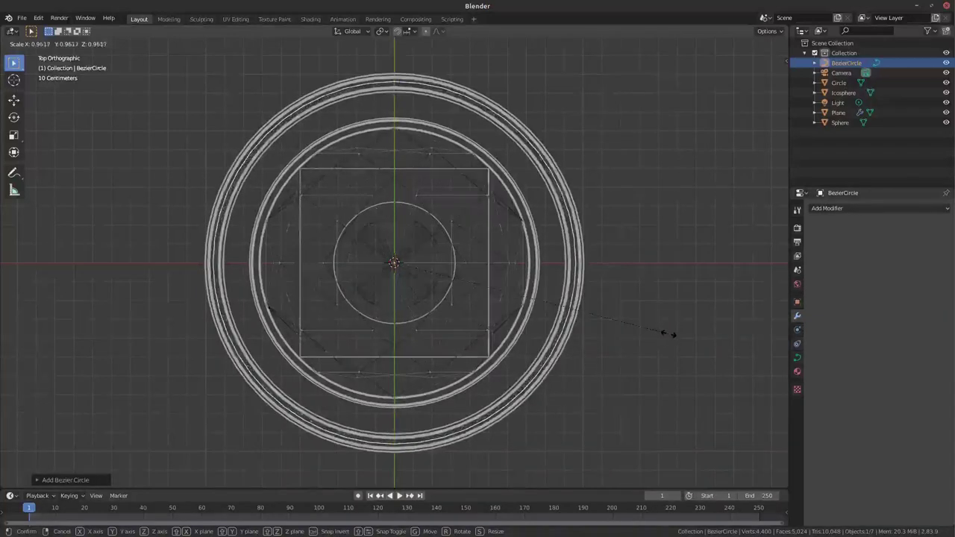
click(667, 335)
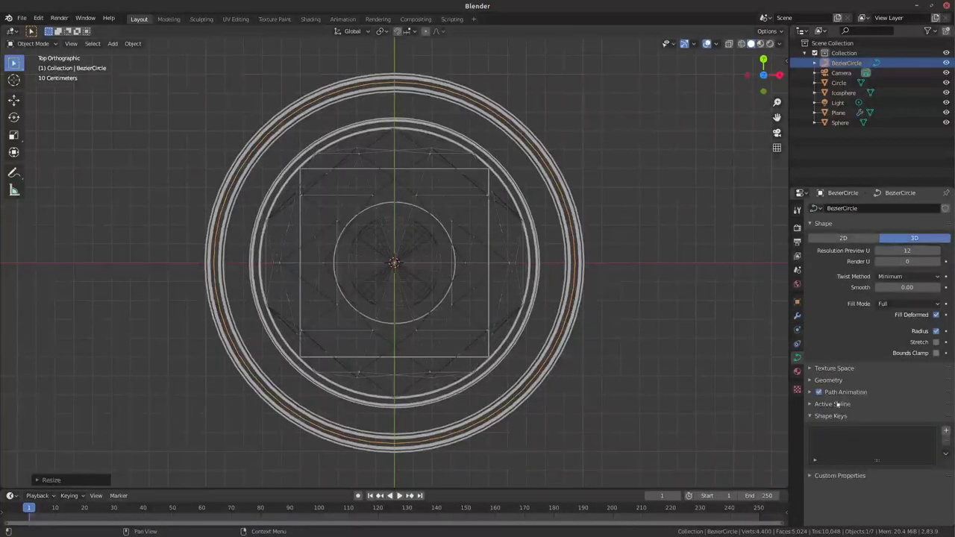
click(808, 381)
scroll(888, 427, down, 1)
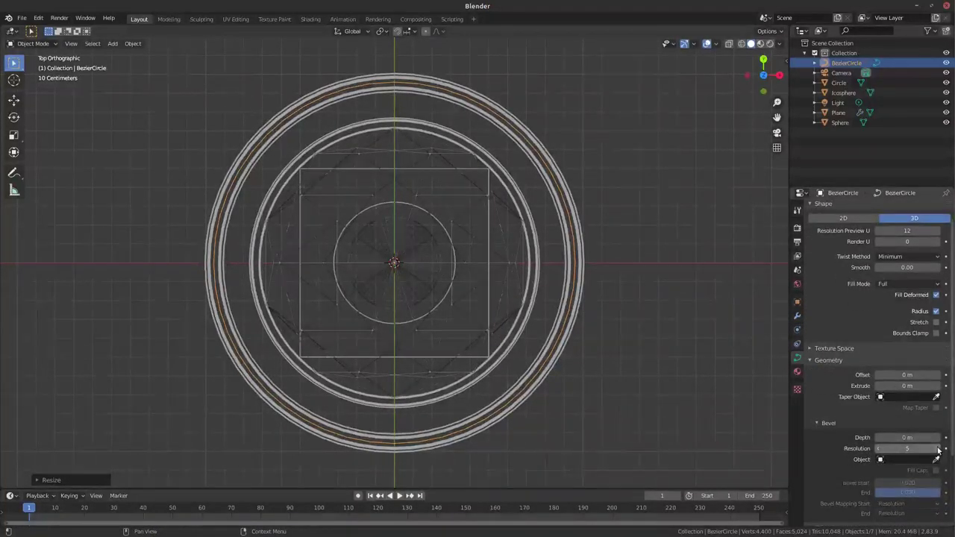
double_click(907, 437)
text(0.01)
key(Return)
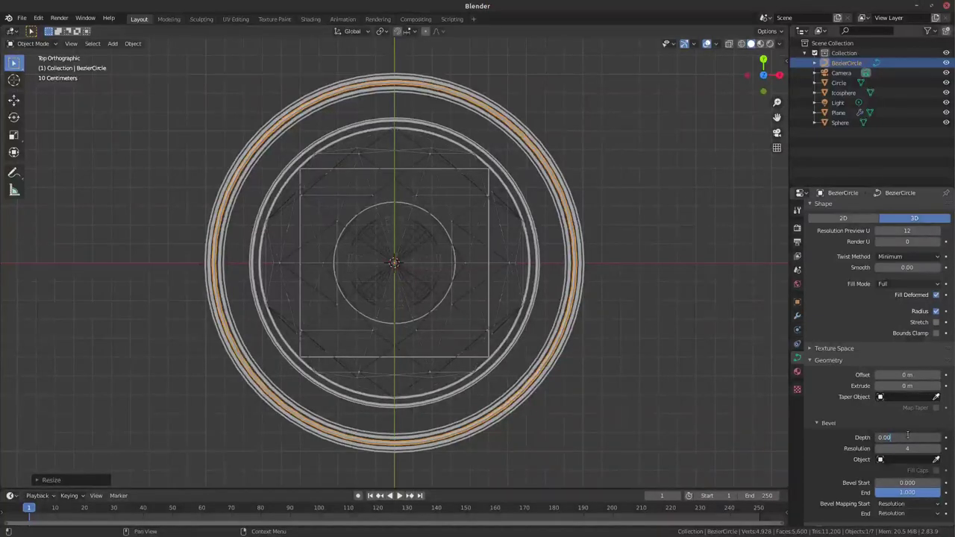
text(5)
key(Return)
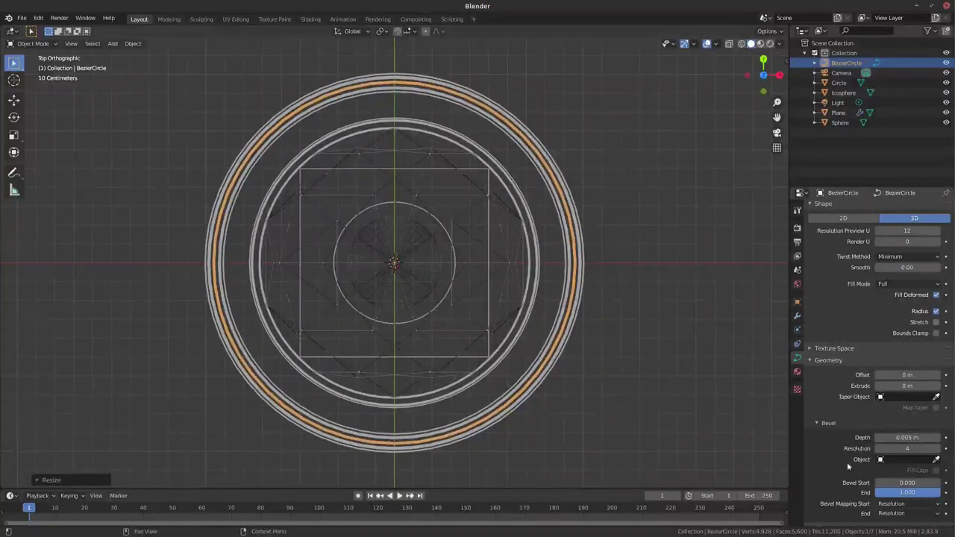
key(Return)
scroll(558, 336, up, 2)
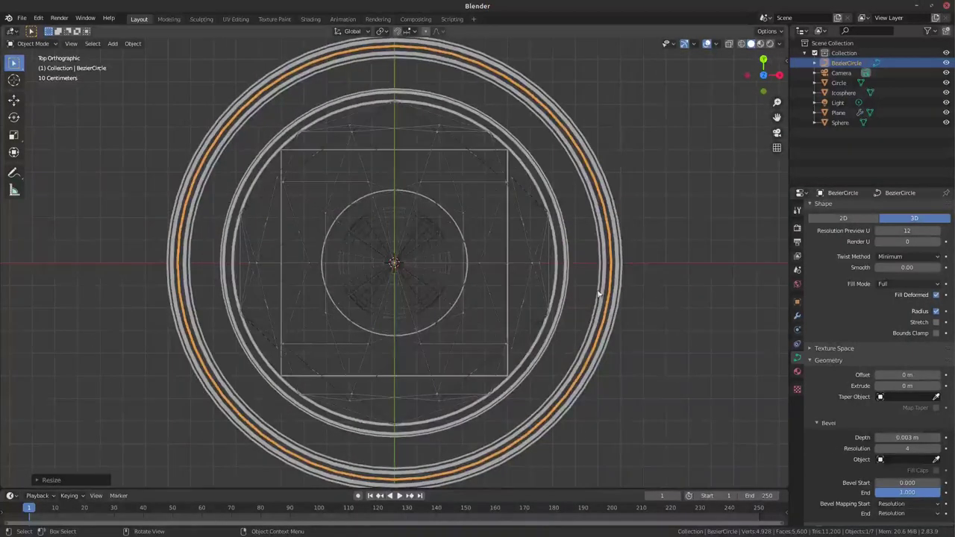
scroll(553, 291, down, 2)
key(shift+a)
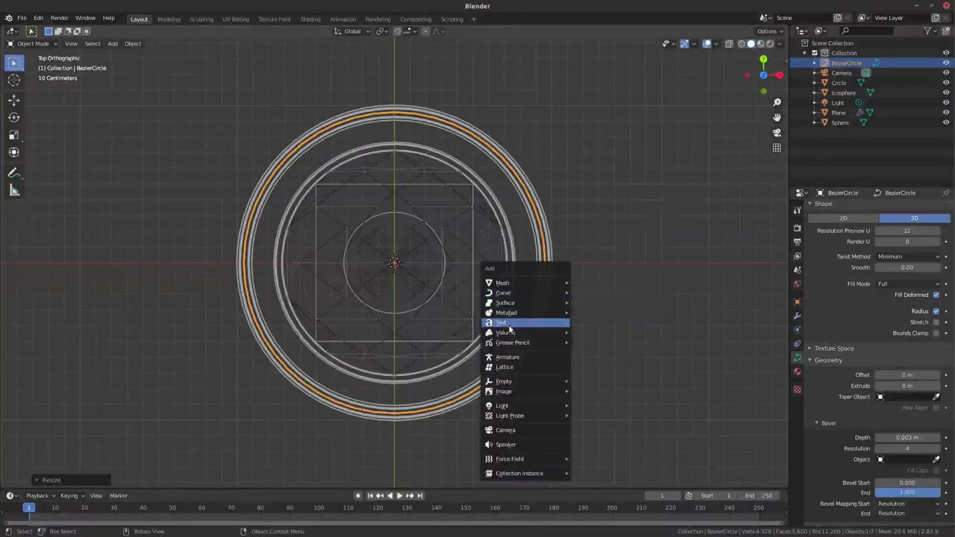
Step: Add a text object at the centre and replace 'Text' with 'GGFVSDJC'
click(510, 329)
scroll(572, 262, down, 3)
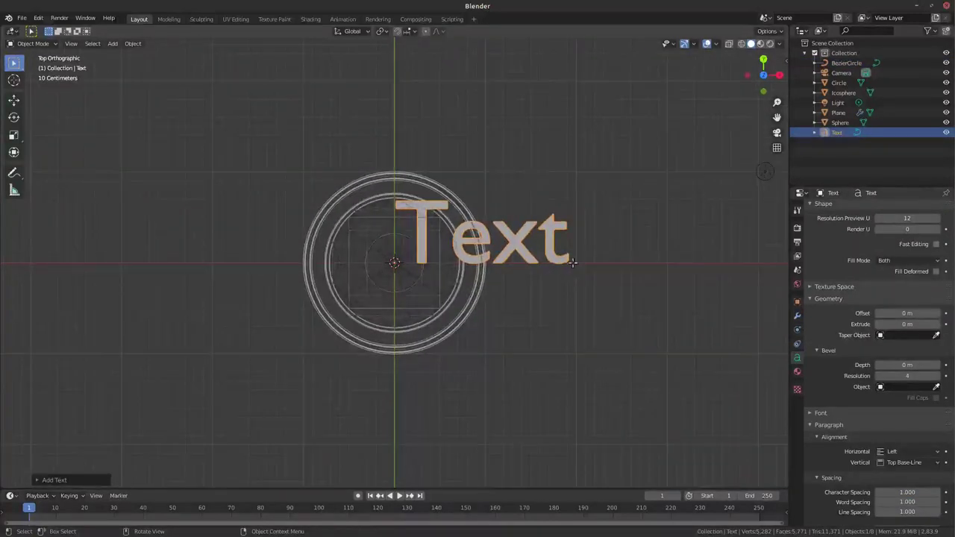
key(Tab)
key(BackSpace)
key(BackSpace)
key(BackSpace)
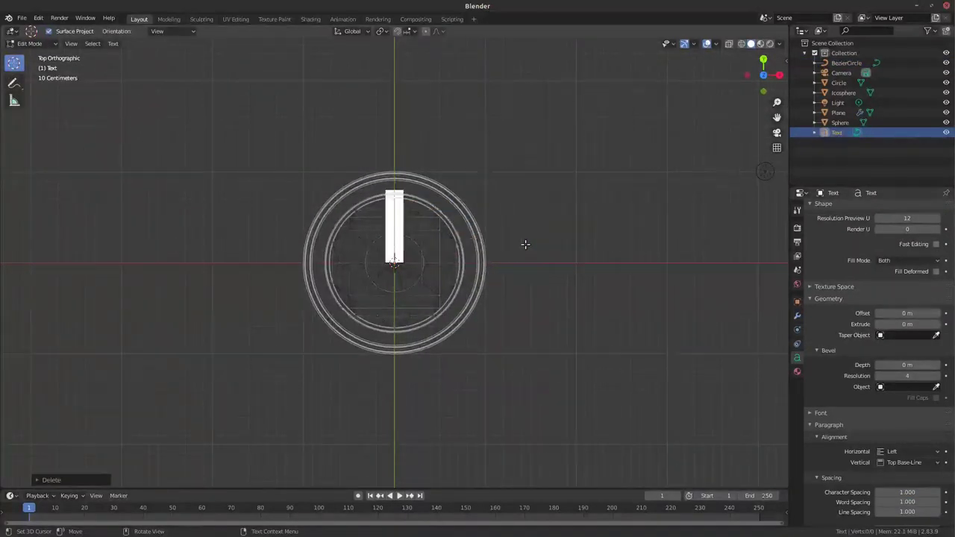
text(GGFVSDJC)
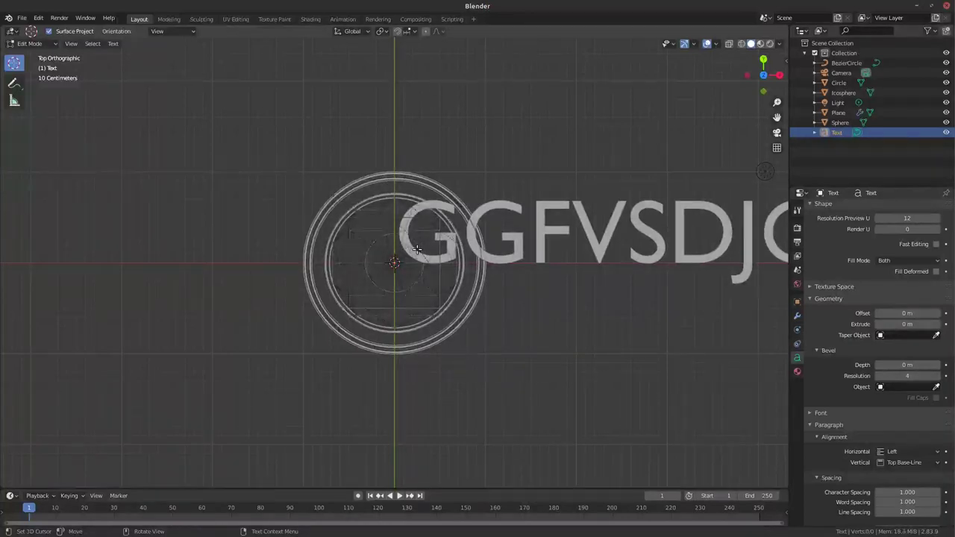
scroll(679, 273, down, 3)
scroll(679, 272, down, 2)
key(Tab)
Step: Extend the text by adding the letters 'DF'
scroll(633, 271, down, 2)
scroll(539, 260, up, 1)
scroll(539, 261, down, 1)
key(Tab)
scroll(527, 257, down, 1)
text(DF)
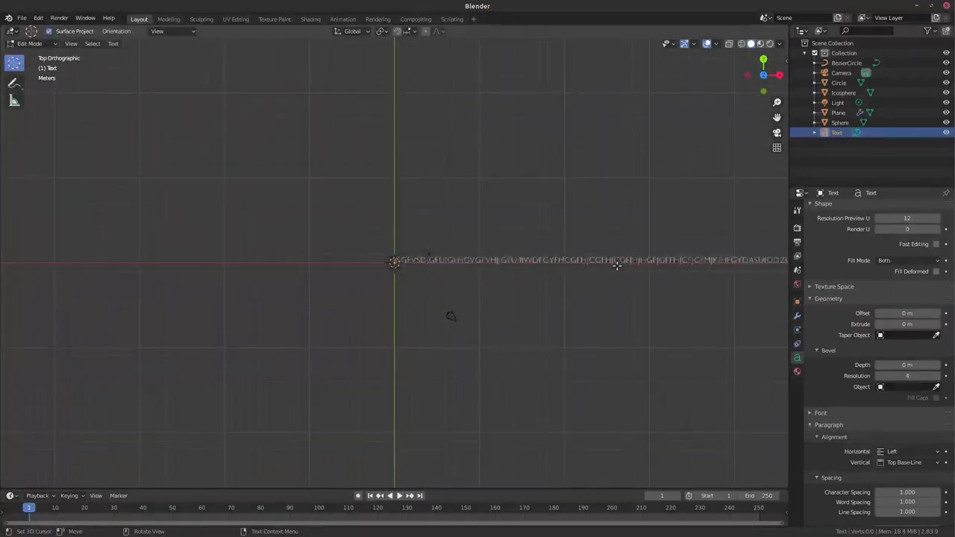
scroll(617, 265, down, 2)
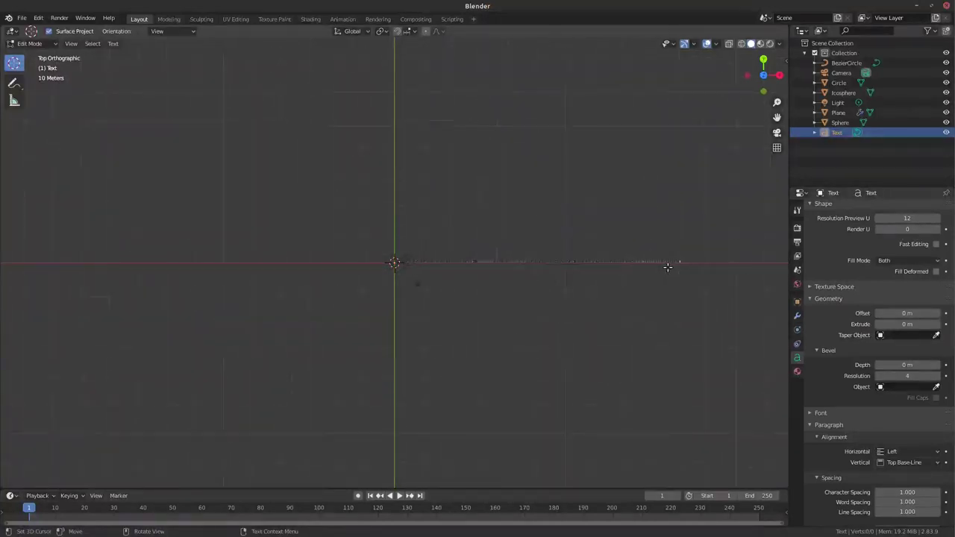
scroll(438, 258, up, 5)
scroll(515, 228, up, 1)
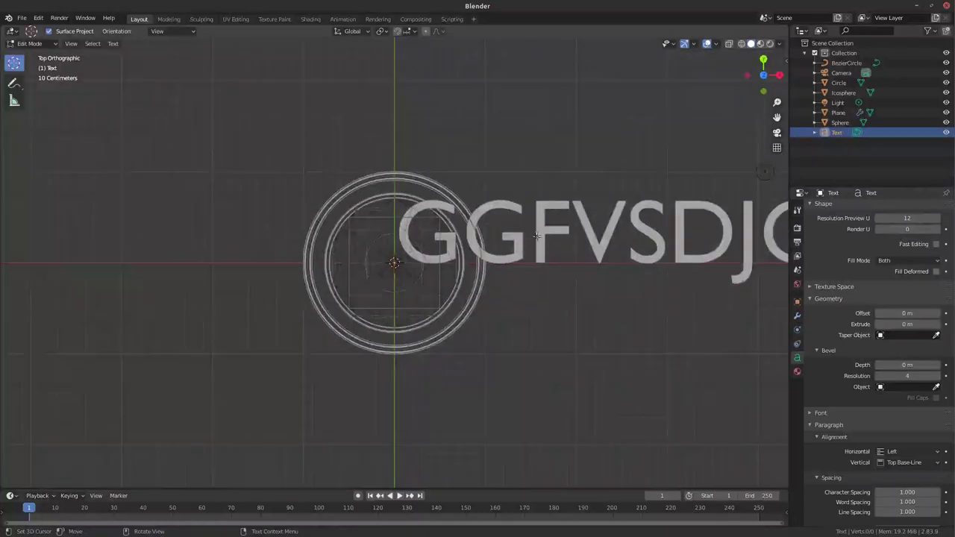
scroll(591, 196, up, 2)
Step: Add a Curve modifier so the text bends along BezierCircle
click(797, 315)
click(879, 208)
click(850, 249)
click(841, 262)
click(831, 277)
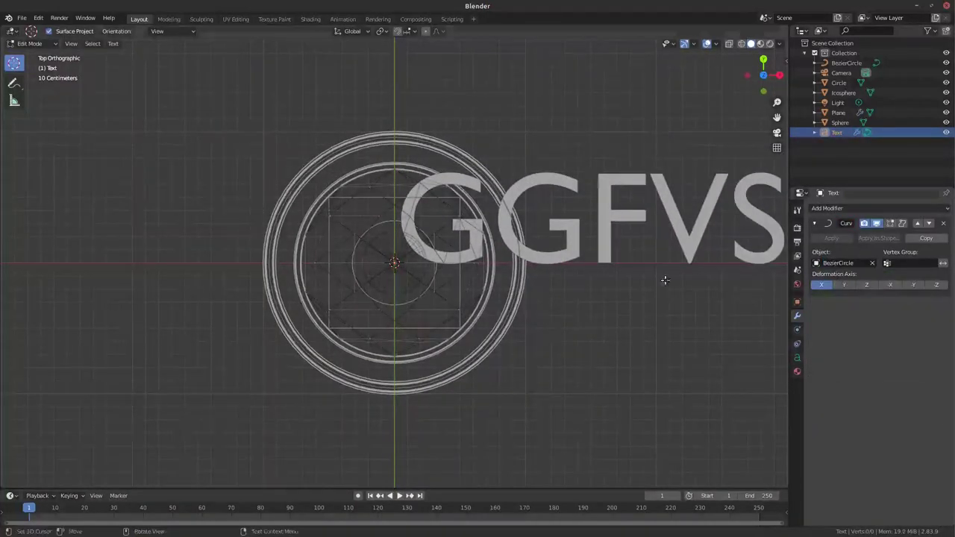
scroll(698, 260, down, 4)
scroll(700, 260, down, 3)
scroll(700, 260, down, 2)
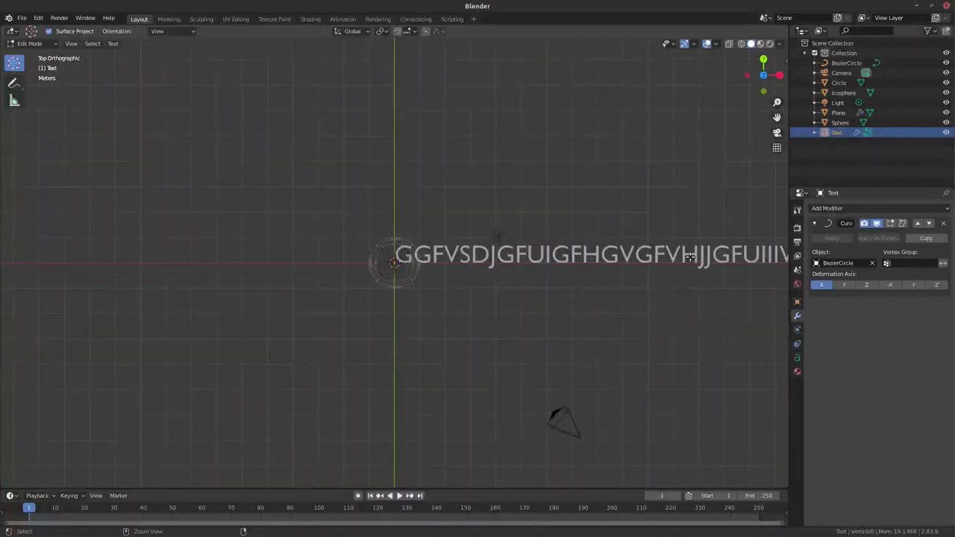
key(Tab)
scroll(597, 238, up, 5)
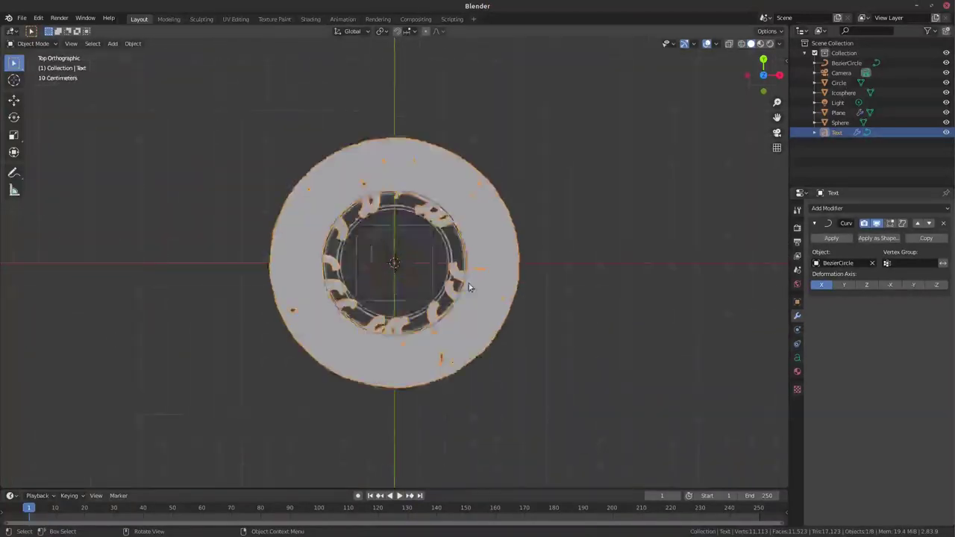
scroll(522, 284, up, 4)
scroll(587, 394, down, 1)
Step: Scale the text ring until it fits along the outer circle band
key(s)
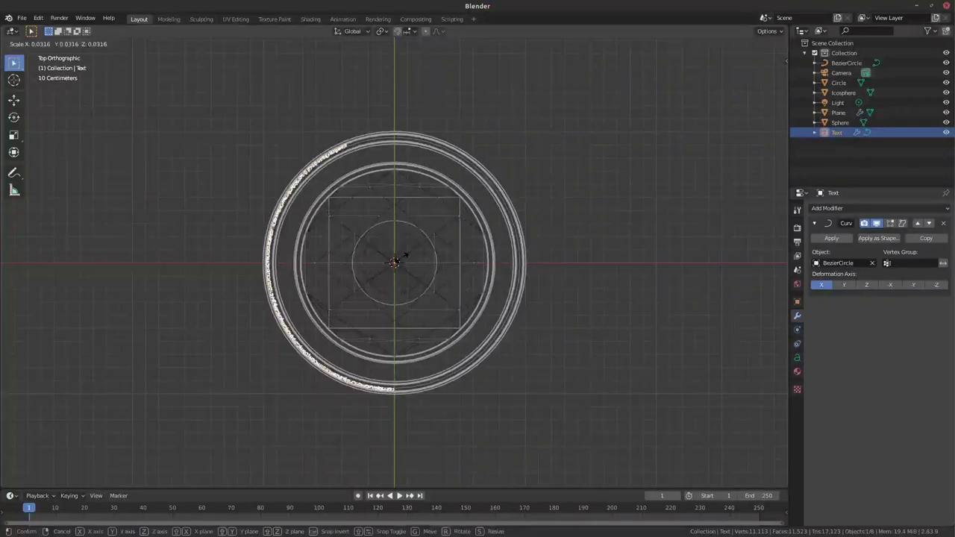
click(406, 255)
key(Tab)
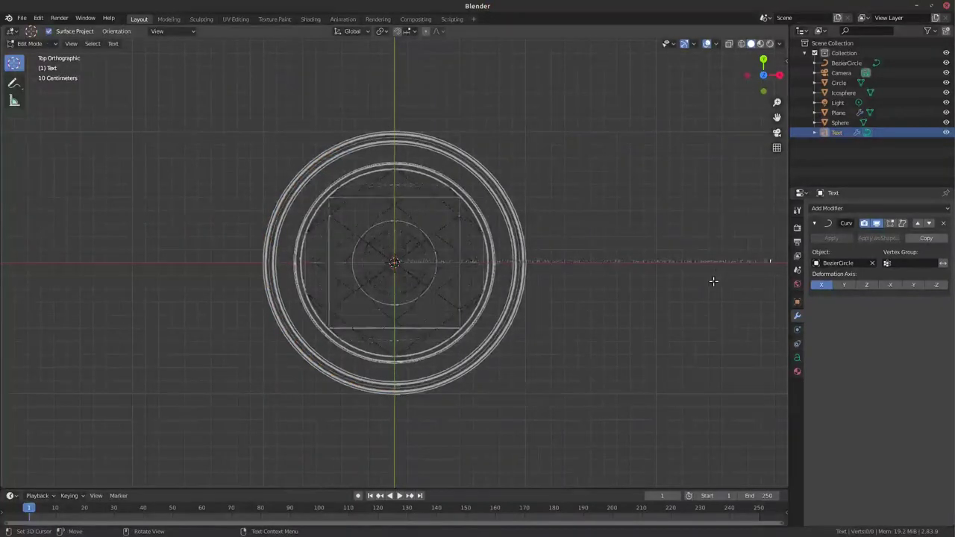
scroll(713, 281, down, 3)
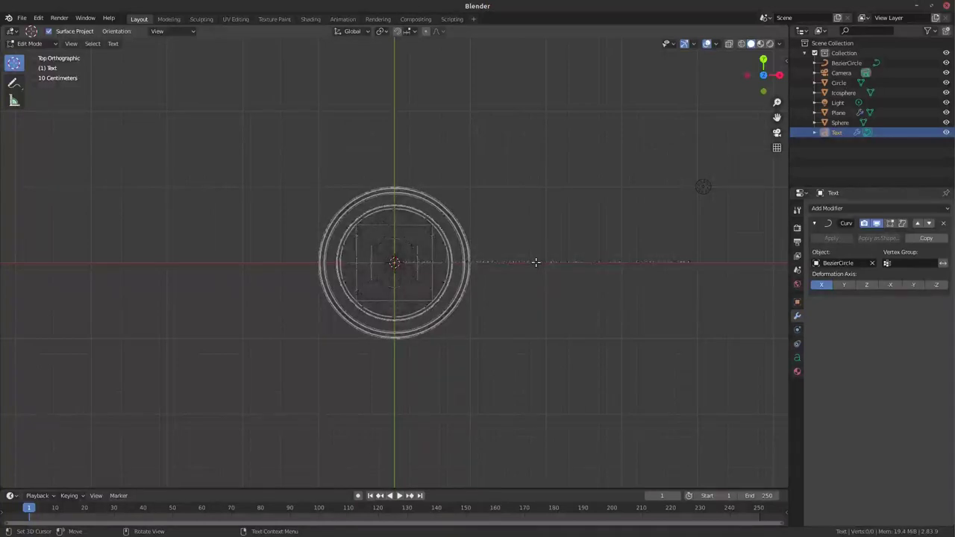
key(Tab)
scroll(535, 263, up, 3)
scroll(535, 263, up, 2)
scroll(363, 150, up, 2)
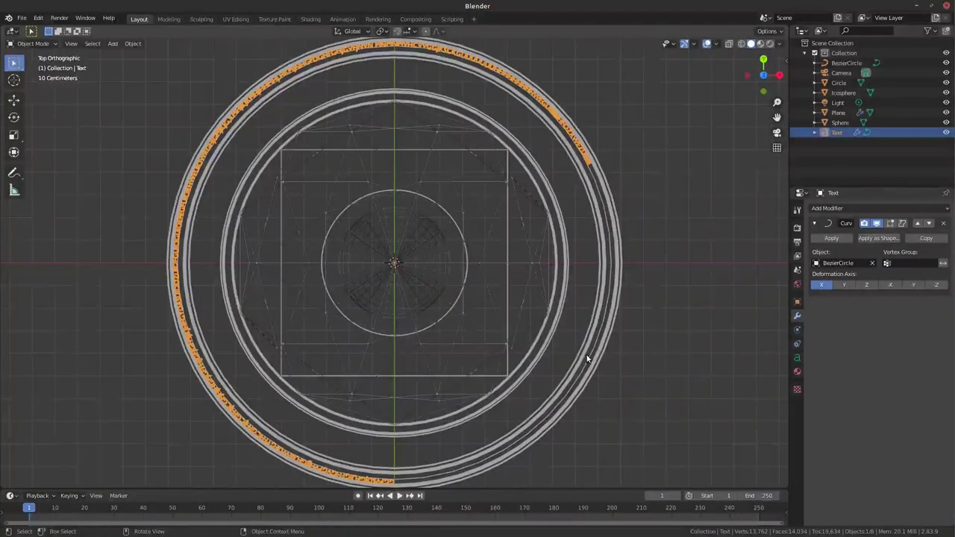
key(s)
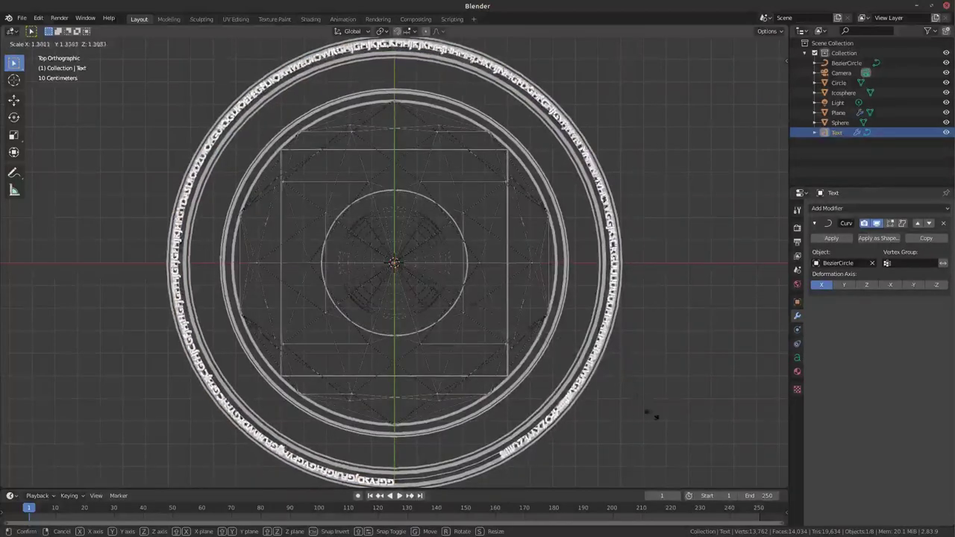
click(634, 406)
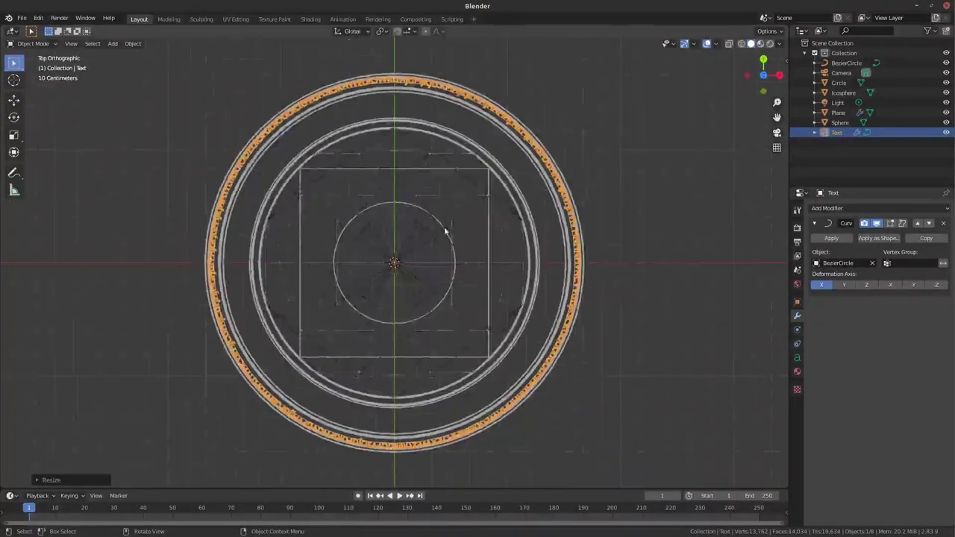
scroll(448, 183, down, 2)
scroll(504, 199, up, 4)
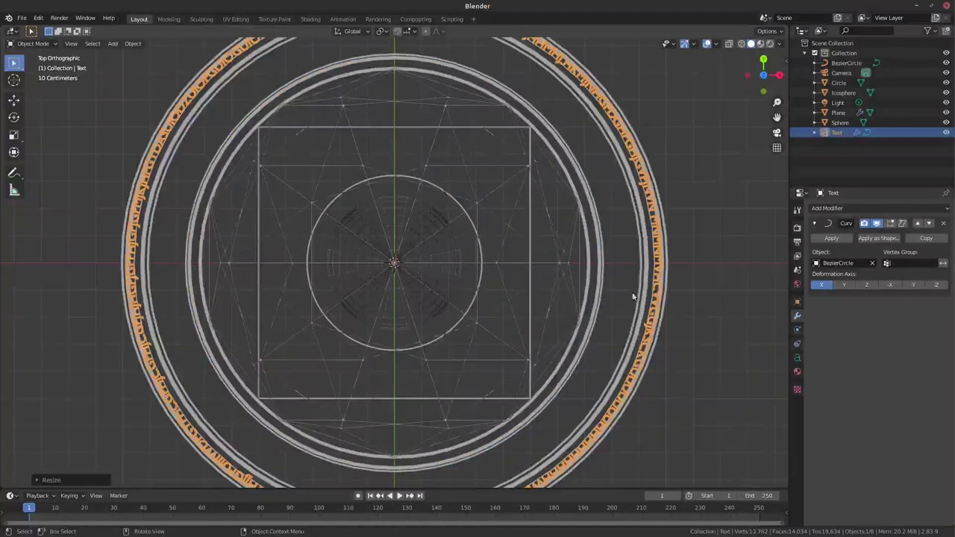
Step: Reselect the Text ring, then select the BezierCircle path
key(a)
click(658, 286)
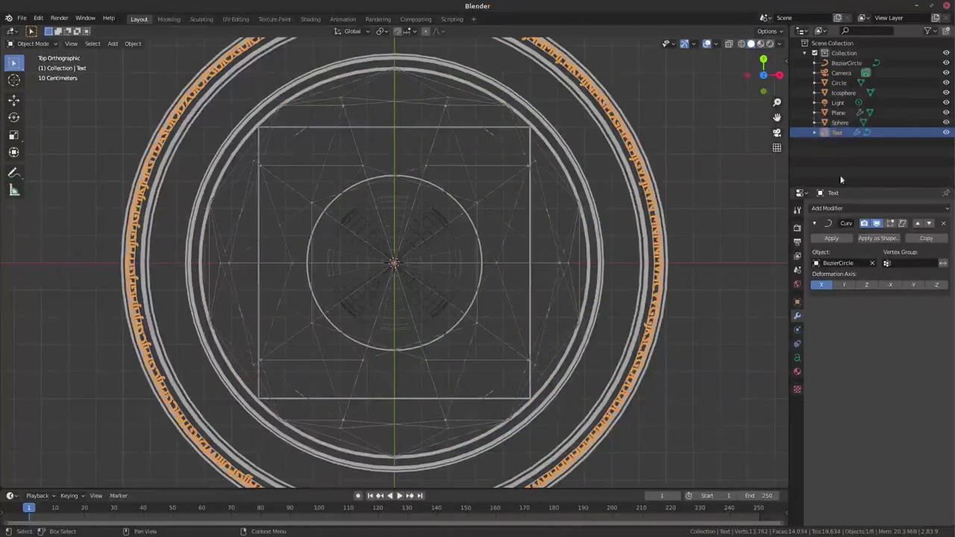
click(846, 63)
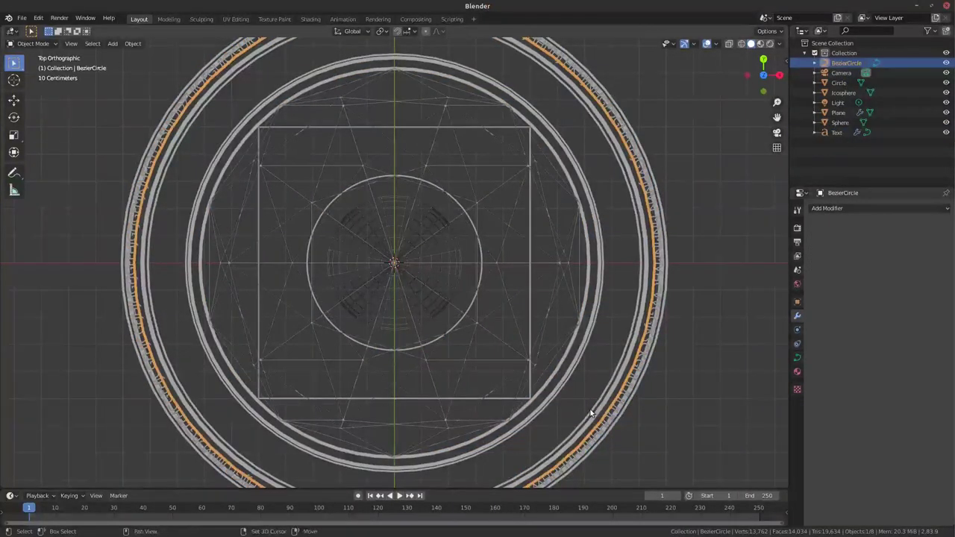
Step: Duplicate BezierCircle in place and scale the copy slightly smaller
key(shift+d)
right_click(633, 288)
key(s)
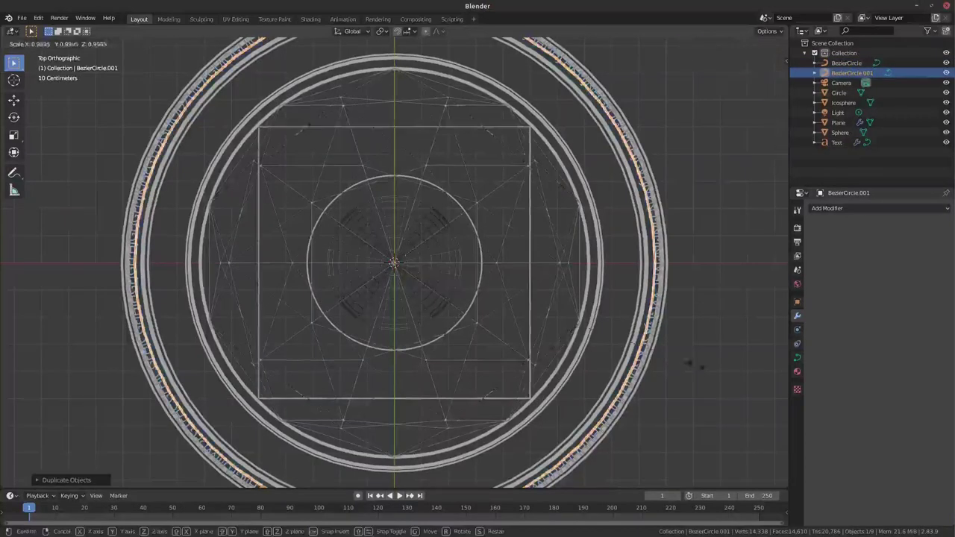
click(649, 330)
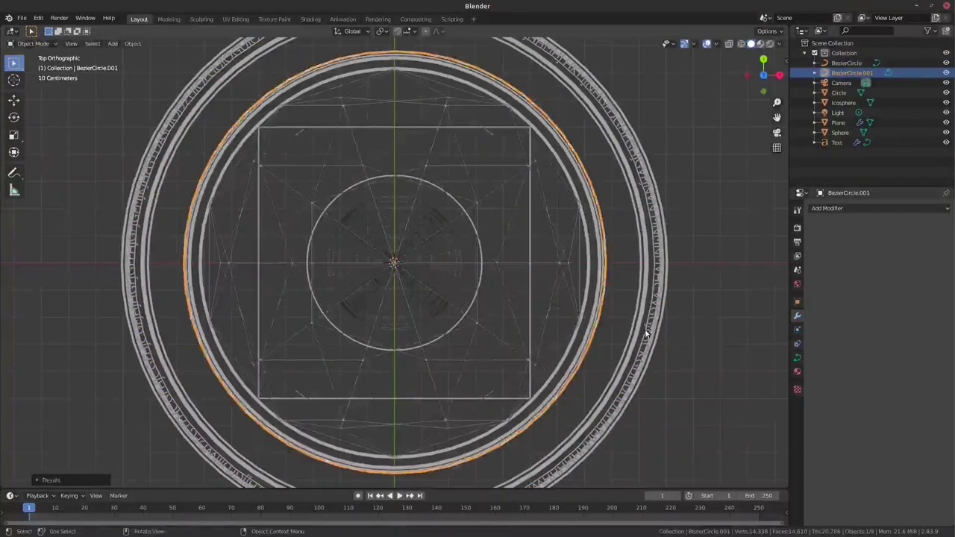
Step: Select the Text ring and duplicate it in place as Text.001
click(649, 330)
click(649, 330)
scroll(639, 234, down, 1)
click(797, 372)
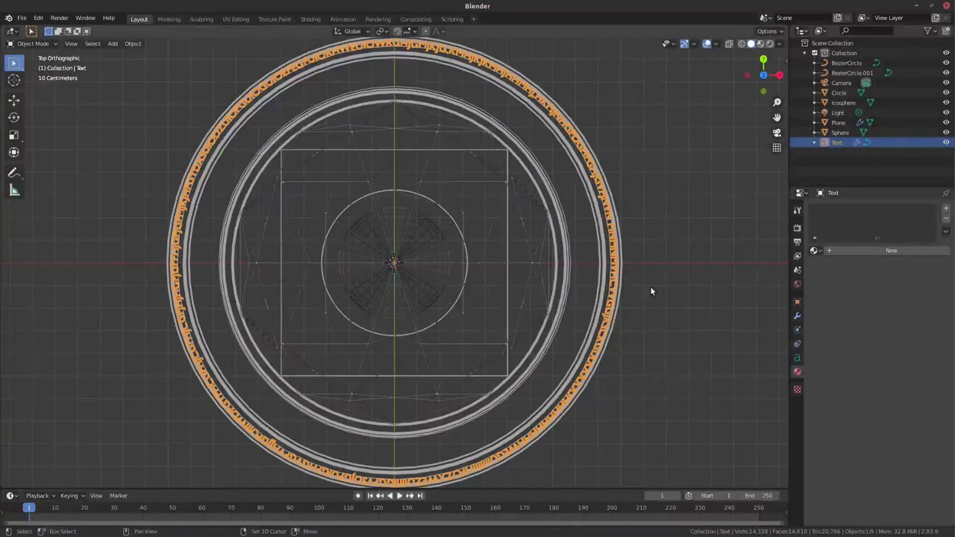
key(shift+d)
right_click(614, 279)
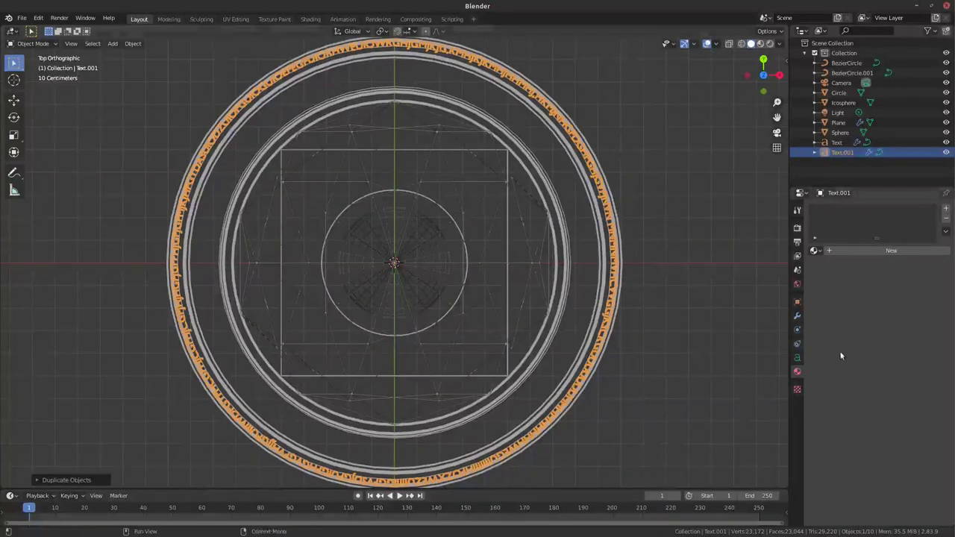
Step: Set Text.001's Curve modifier object to BezierCircle.001
click(797, 315)
click(834, 264)
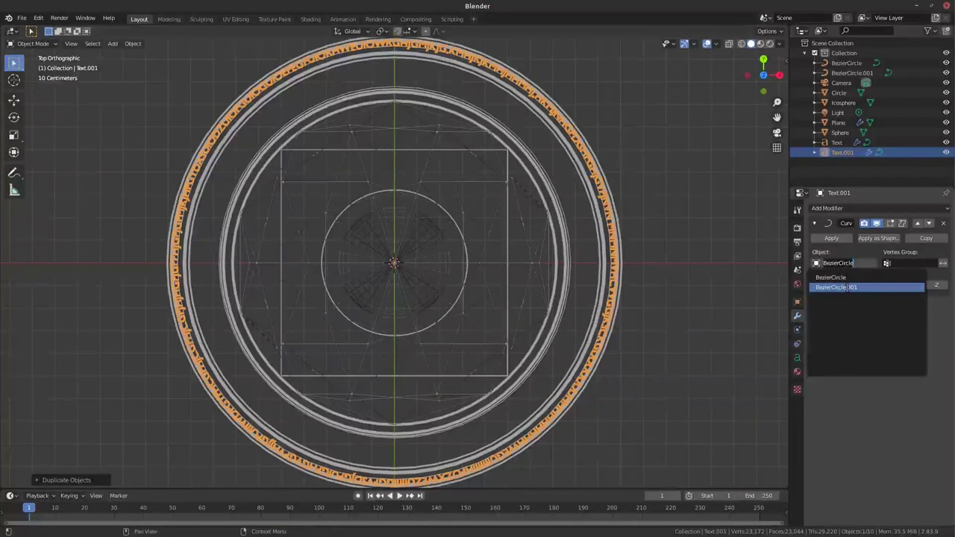
click(865, 286)
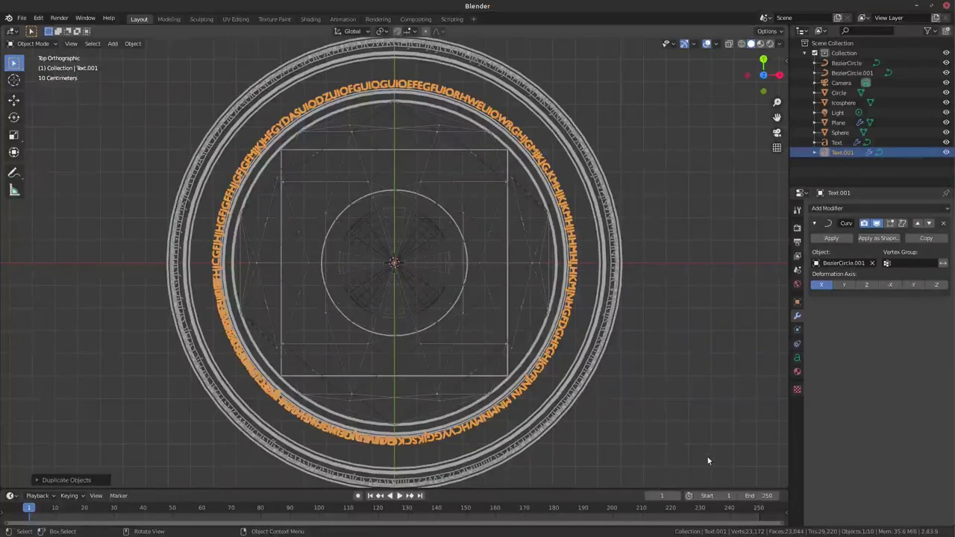
Step: Rescale Text.001 so its letters wrap fully around the inner ring
key(s)
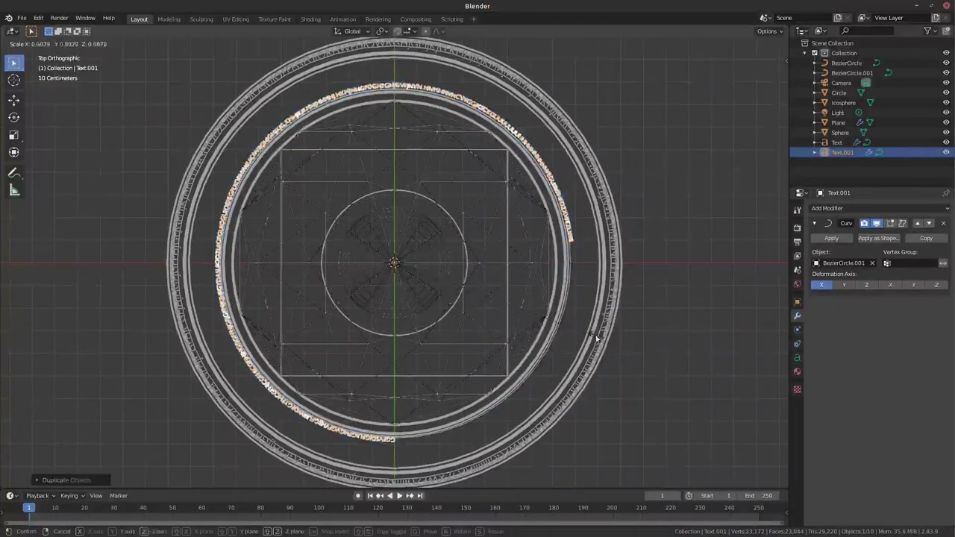
click(594, 335)
key(Tab)
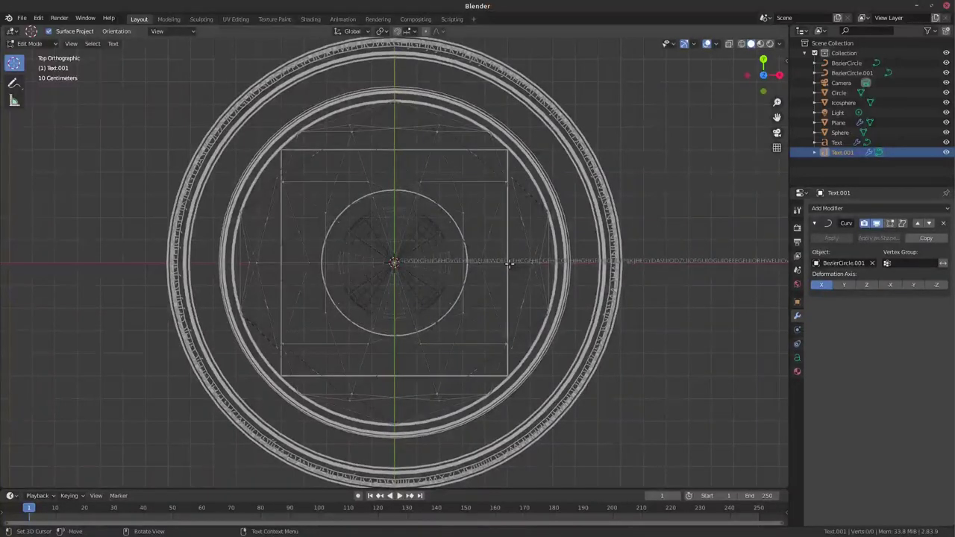
key(Tab)
key(s)
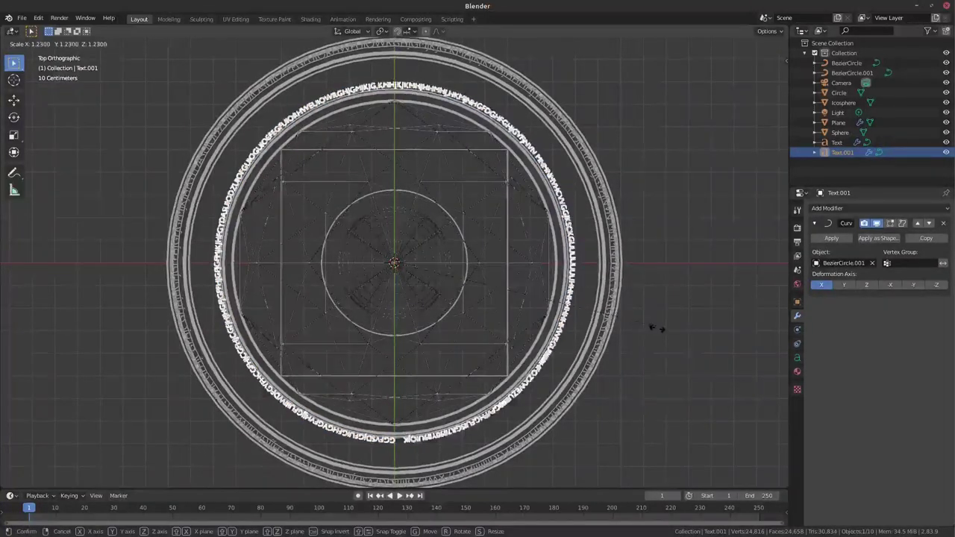
click(631, 268)
scroll(431, 378, down, 1)
scroll(431, 378, down, 1)
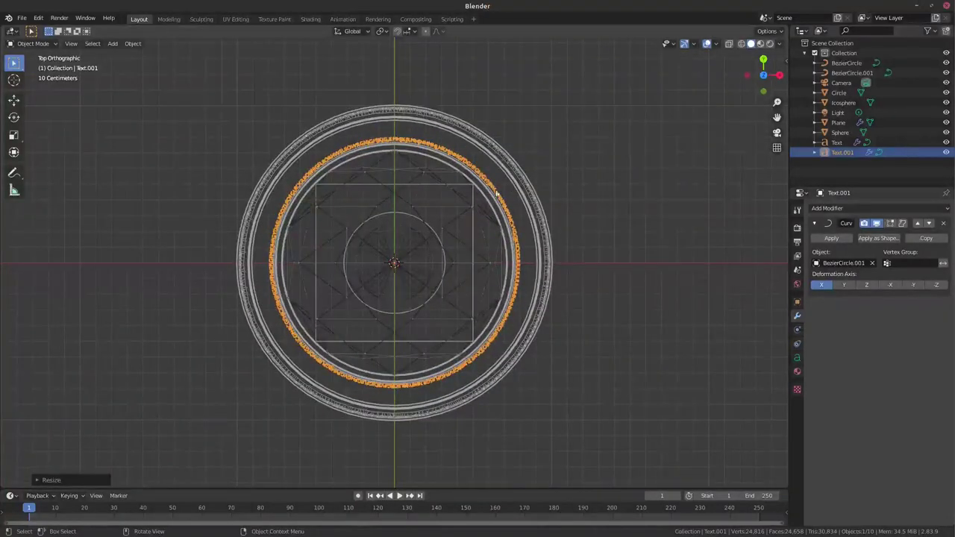
scroll(584, 304, up, 2)
click(852, 72)
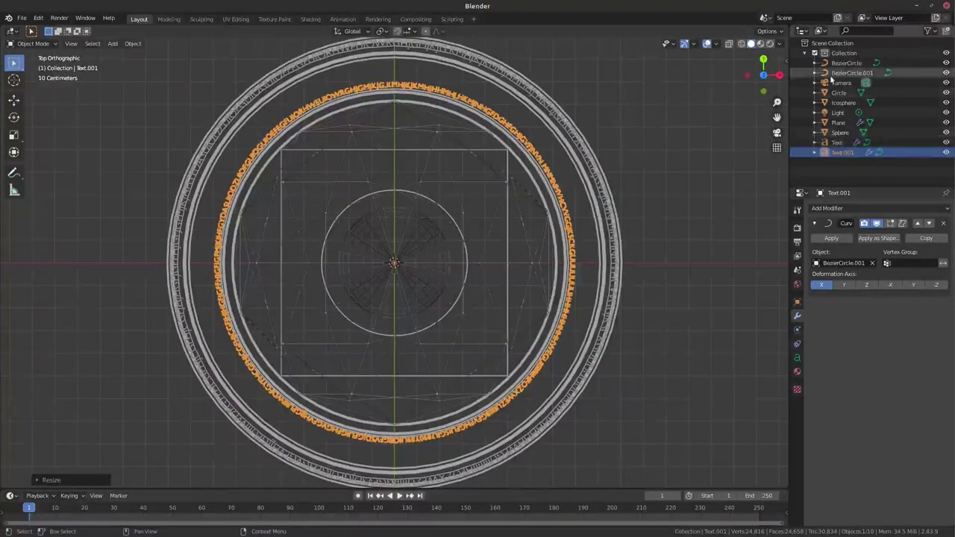
Step: Scale BezierCircle.001 and then the outer BezierCircle slightly smaller
key(s)
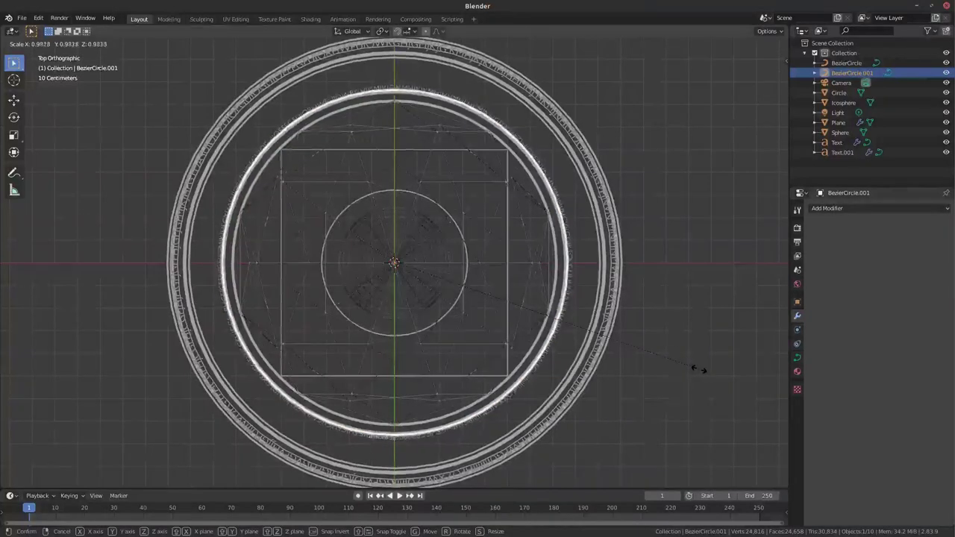
click(684, 371)
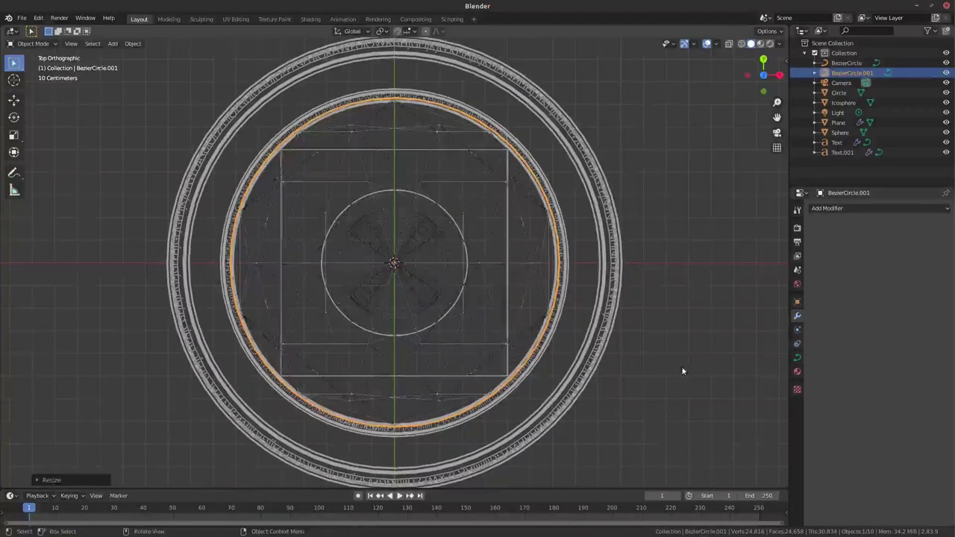
click(604, 314)
key(s)
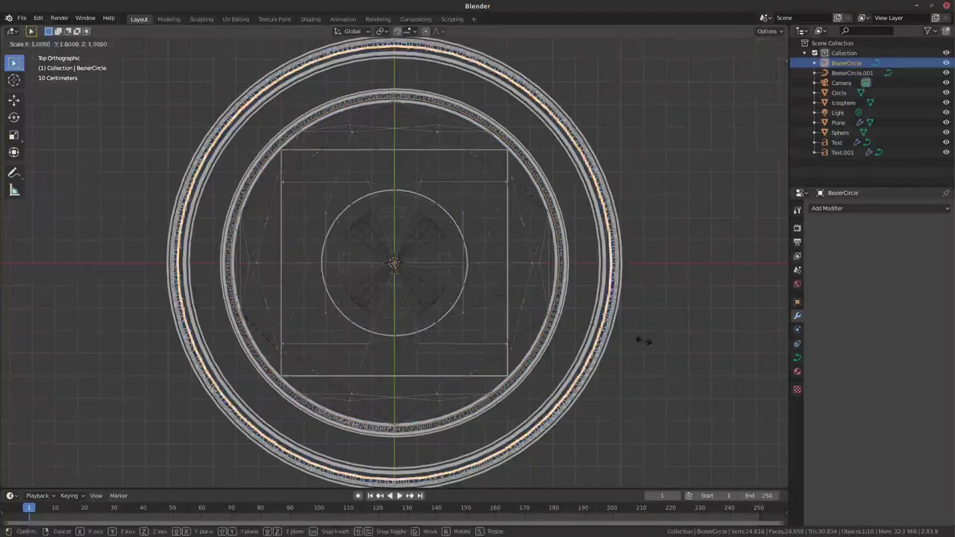
click(639, 341)
scroll(379, 217, down, 2)
scroll(316, 201, up, 2)
scroll(373, 203, down, 1)
scroll(374, 200, down, 2)
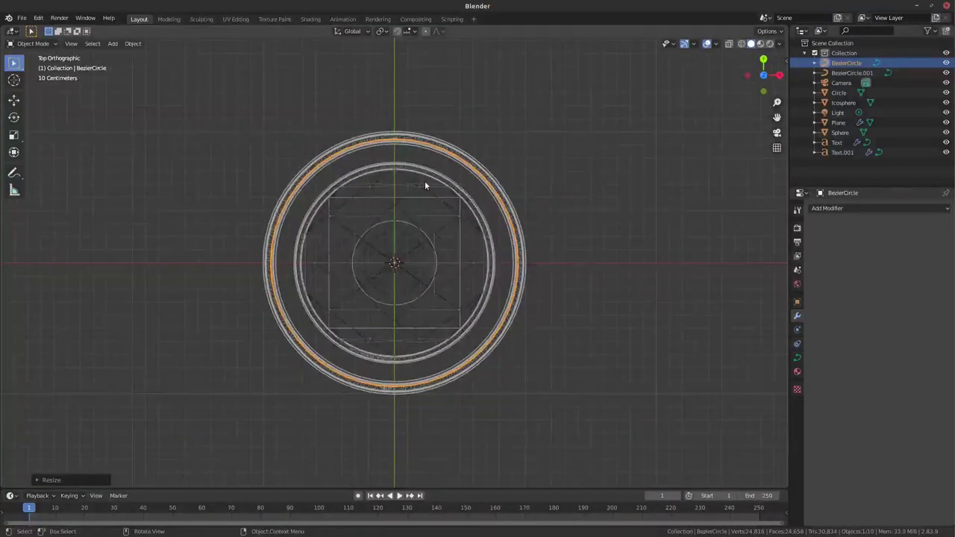
click(797, 357)
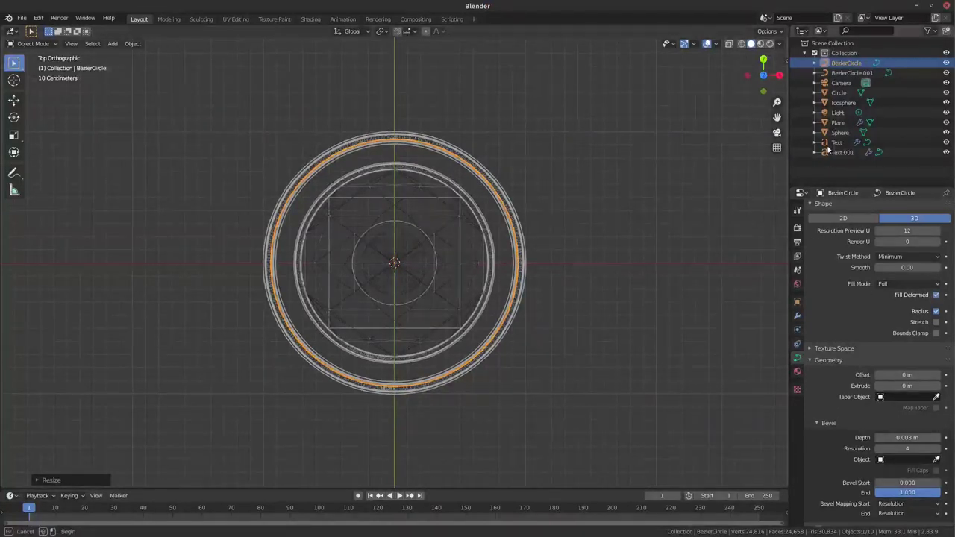
Step: Select all objects and create a new material, Material.001
key(a)
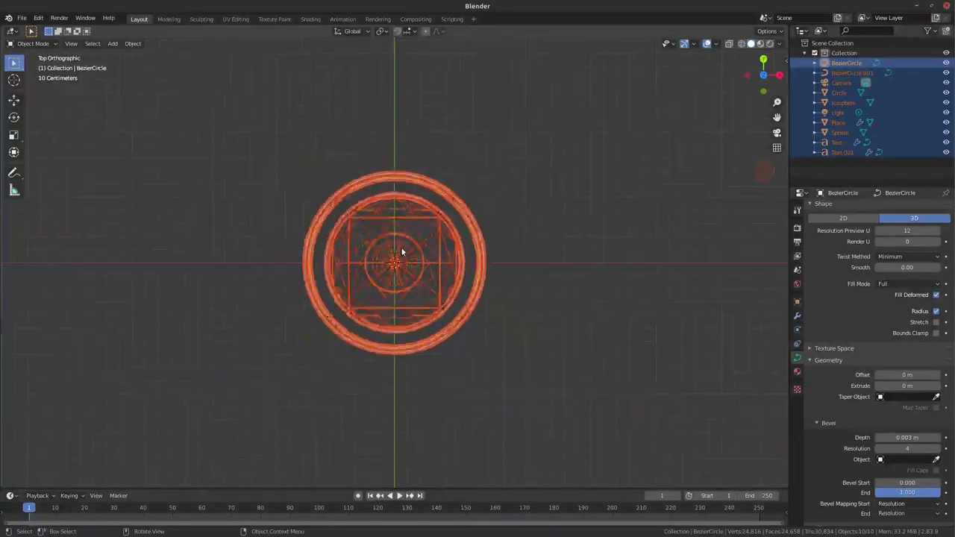
click(797, 371)
click(858, 250)
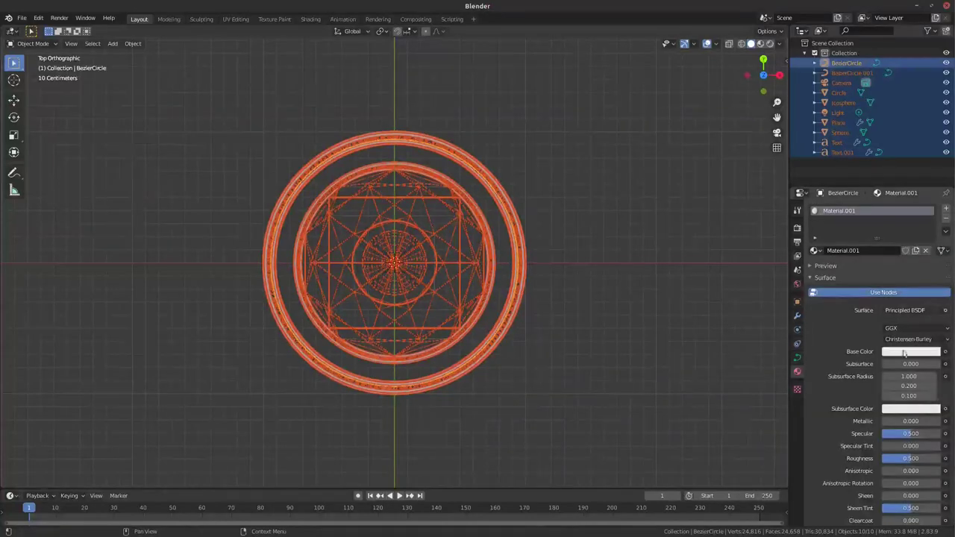
click(911, 352)
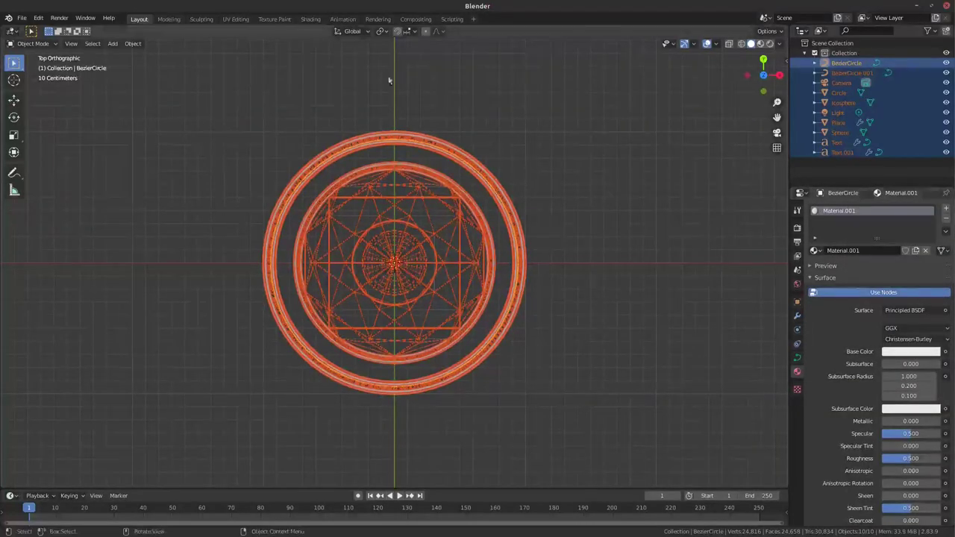
Step: Switch to the Shading workspace, use top view, and look through the camera
click(311, 19)
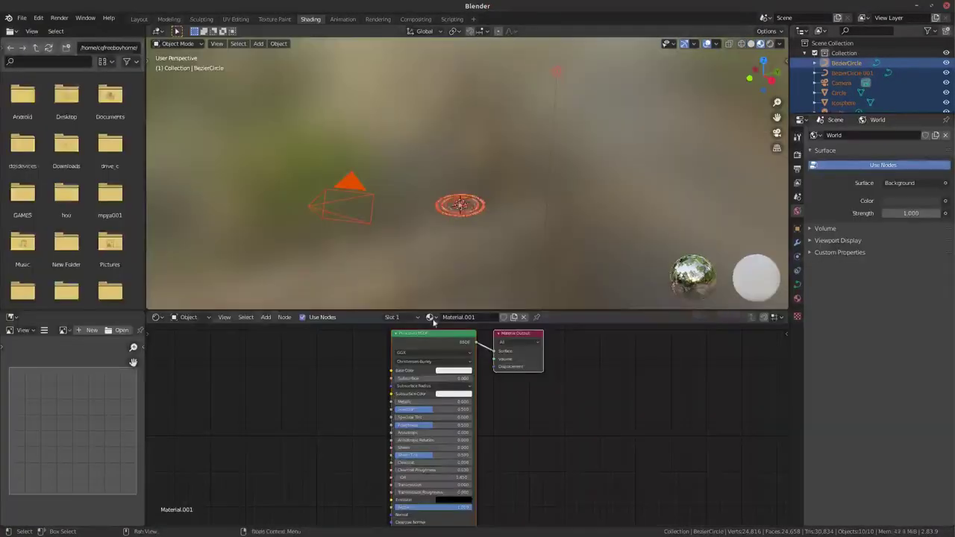
key(KP_7)
scroll(493, 173, up, 2)
scroll(528, 215, down, 3)
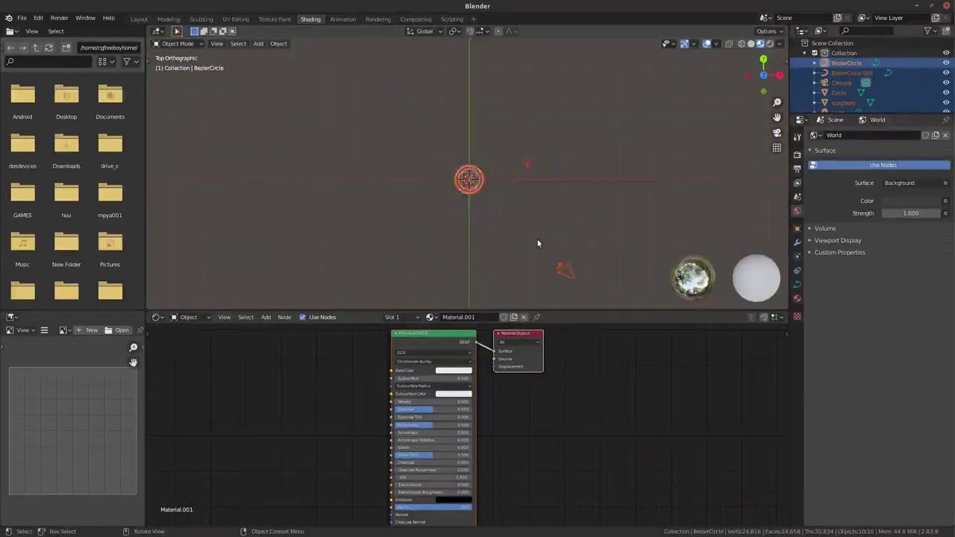
click(563, 265)
key(KP_0)
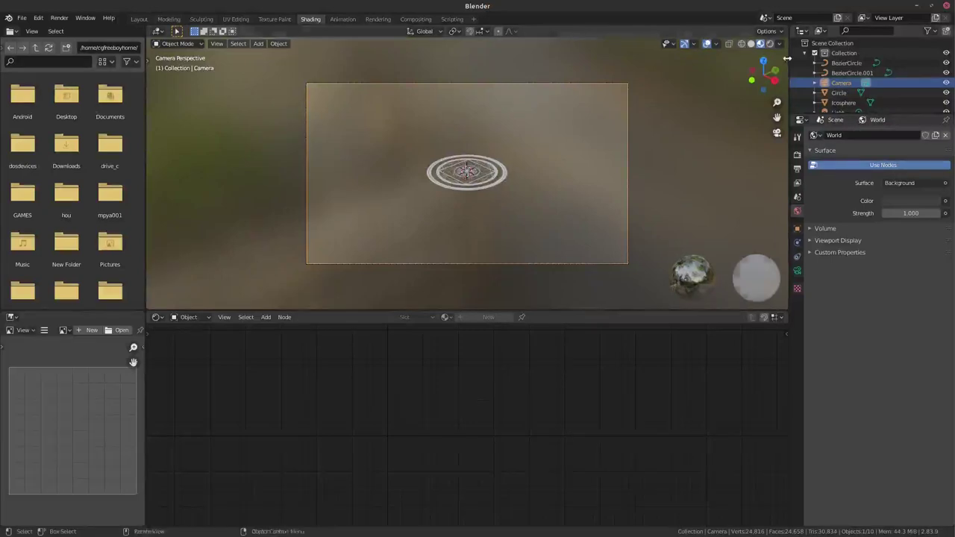
Step: Lock the camera to the view and orbit it to a top-down framing of the circle
key(n)
click(783, 98)
click(771, 178)
scroll(422, 196, up, 2)
scroll(493, 190, up, 3)
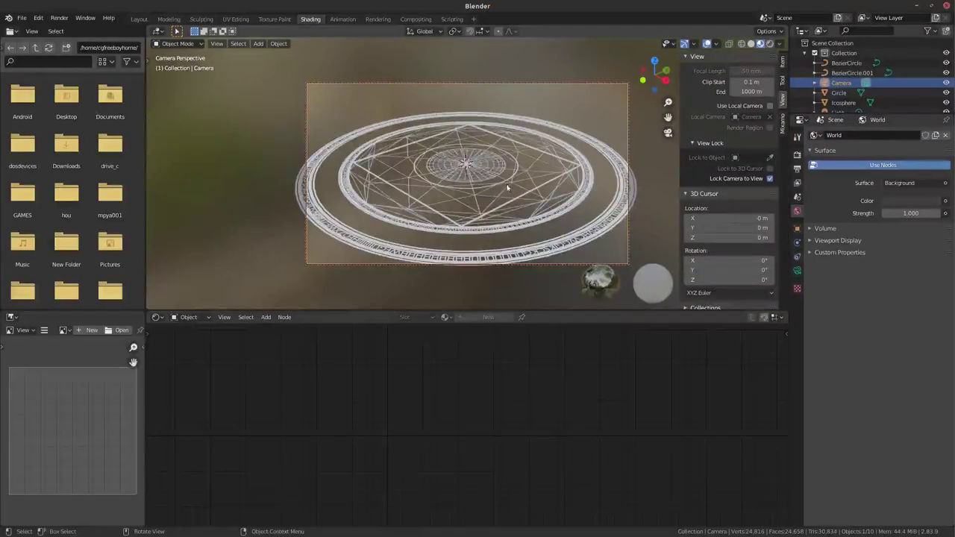
drag(657, 77, 657, 131)
Step: Assign Material.001 to the Icosphere and set its emission colour to white
click(844, 103)
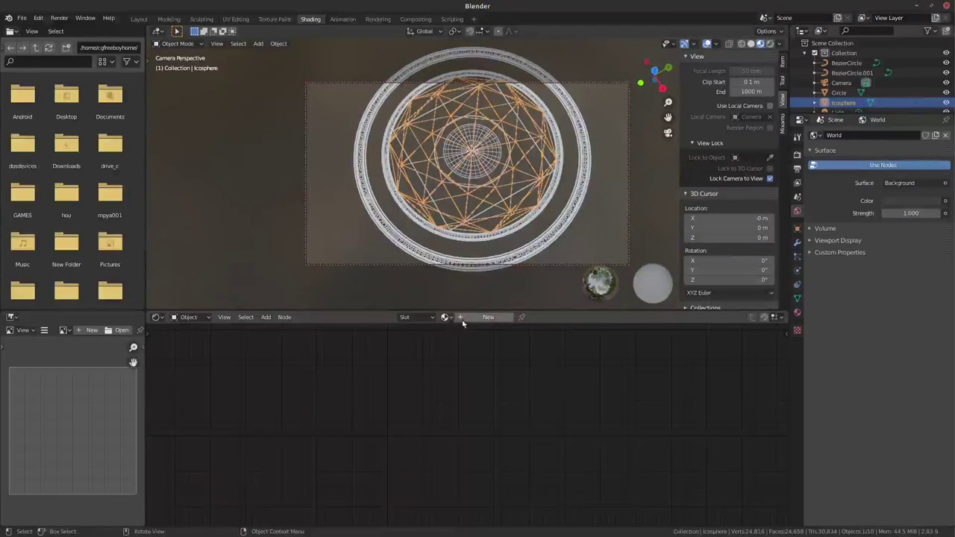
click(798, 314)
click(814, 176)
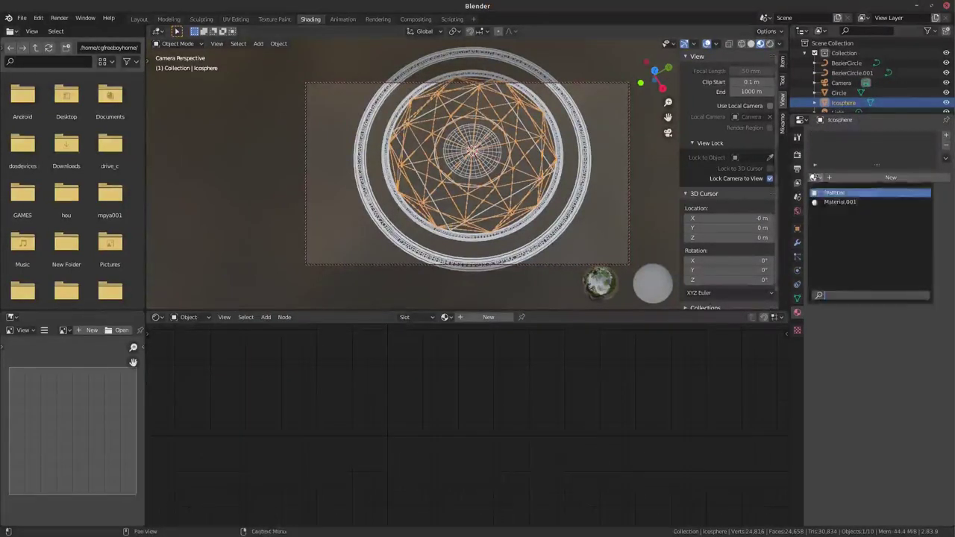
click(816, 204)
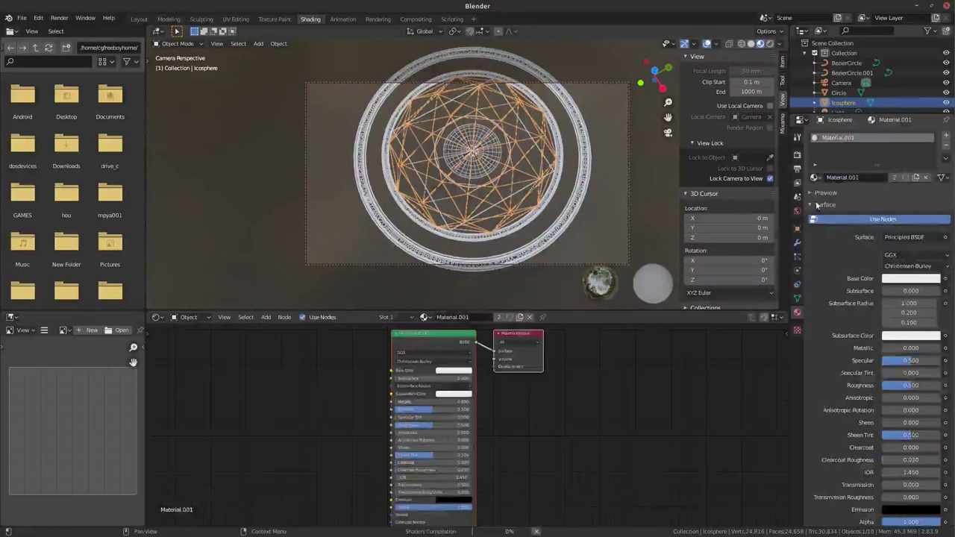
click(450, 501)
click(497, 401)
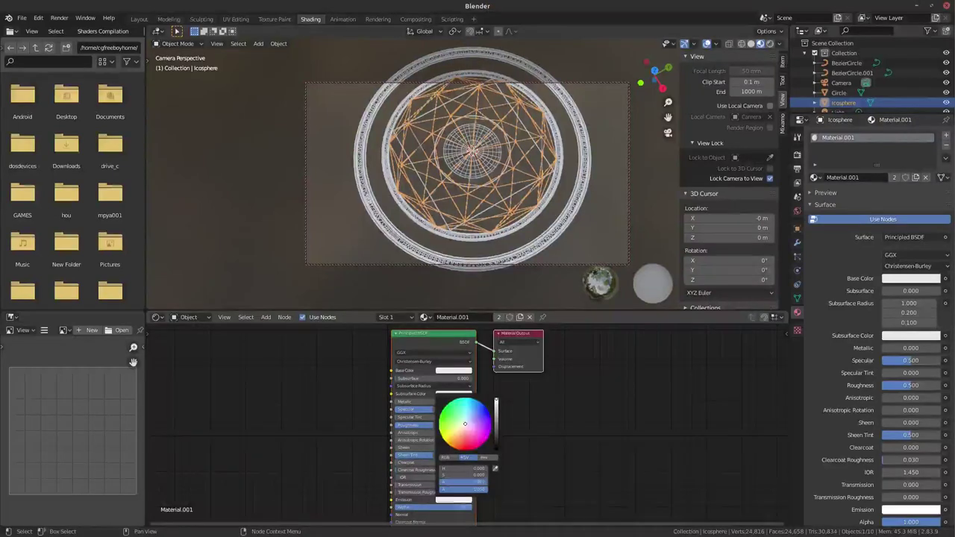
Step: Switch to Solid shading and set the World background colour to black
click(772, 43)
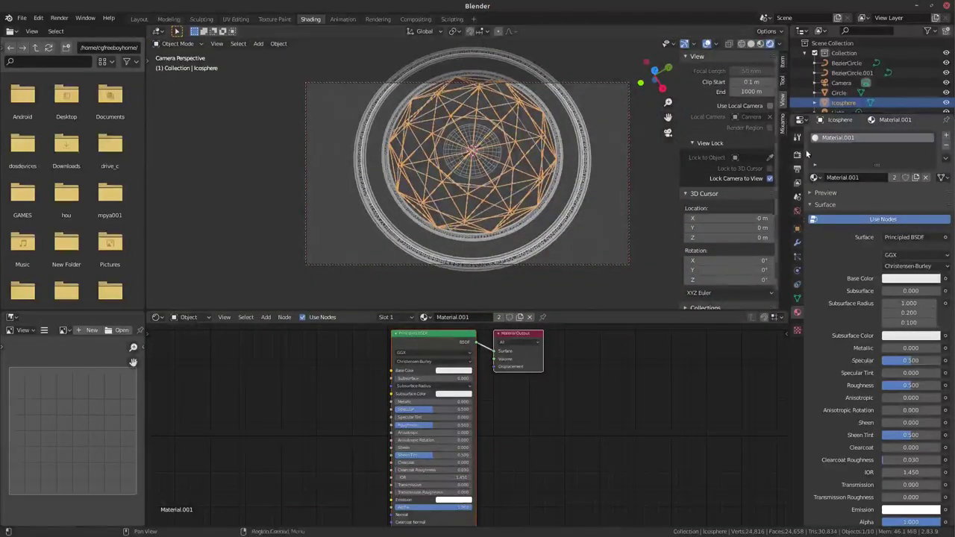
click(797, 211)
click(908, 200)
Step: Make the world background black and give the Sphere and Plane Material.001
click(930, 132)
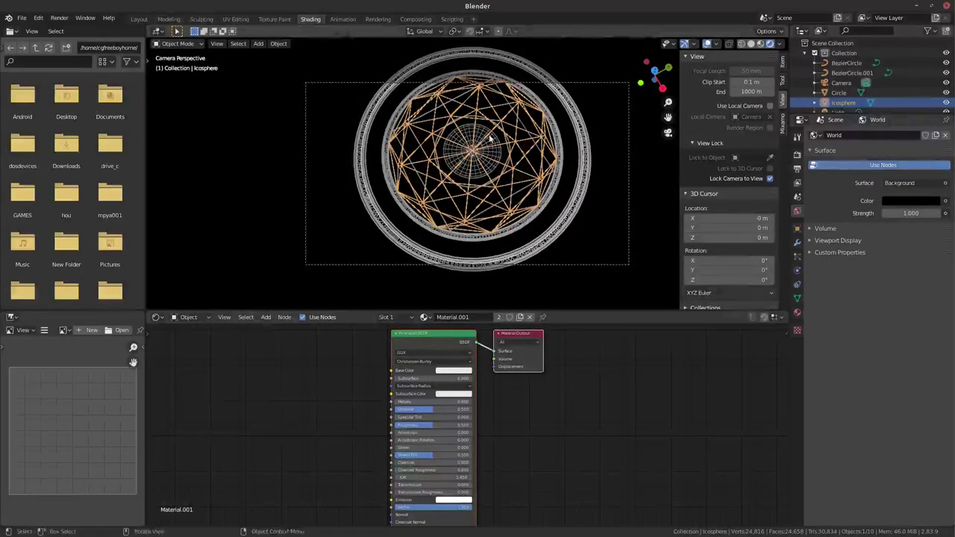
click(472, 153)
click(446, 317)
click(451, 341)
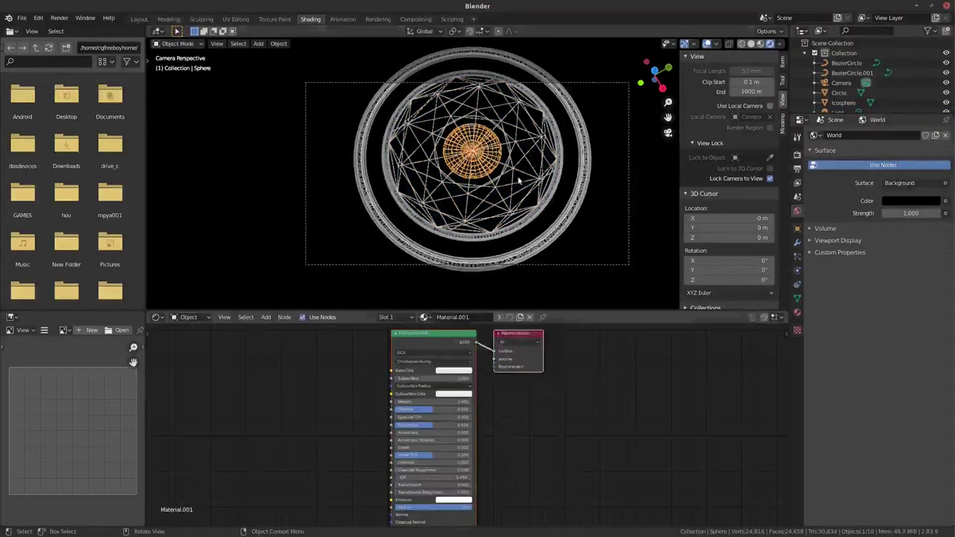
click(843, 102)
scroll(843, 101, down, 2)
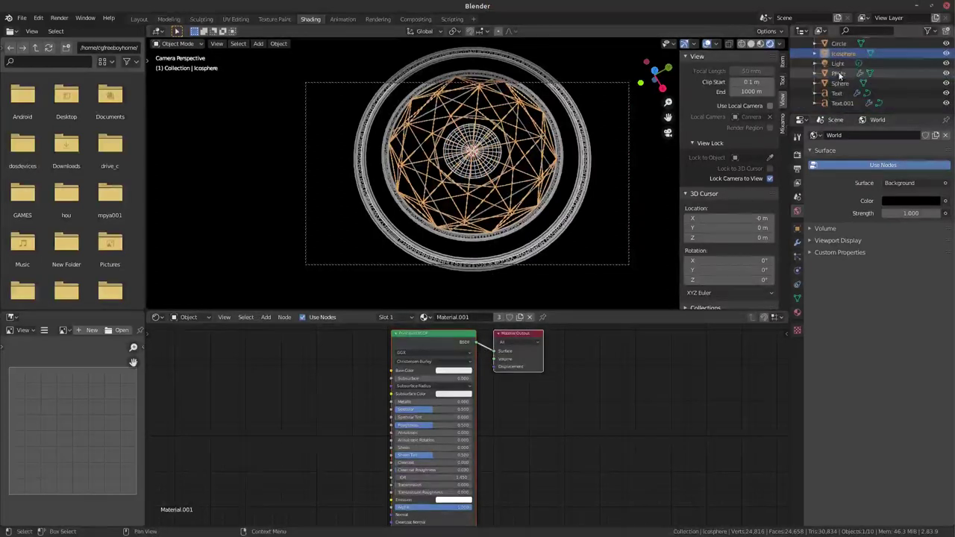
click(839, 83)
click(446, 317)
click(451, 342)
Step: Rename the shared Material.001 to RIT
scroll(563, 163, down, 2)
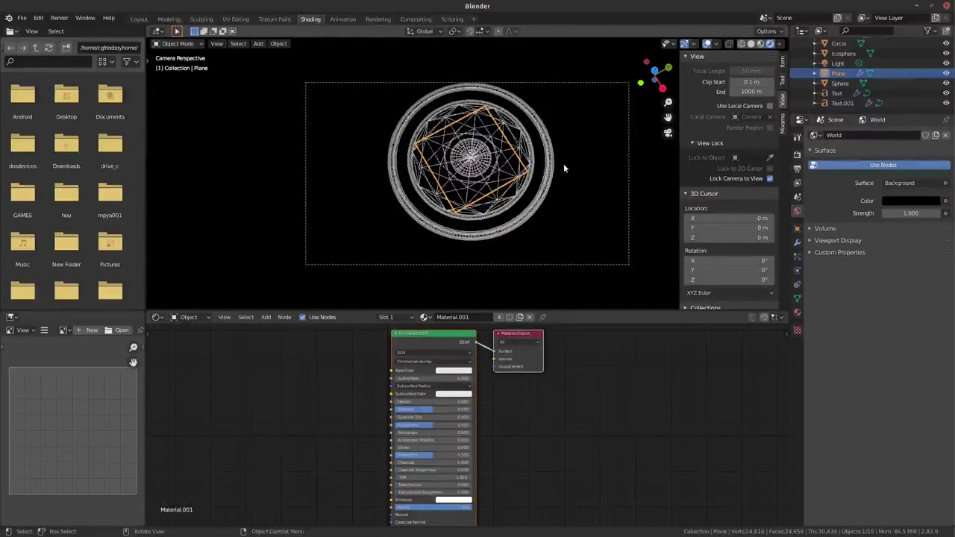
click(839, 83)
scroll(474, 450, down, 2)
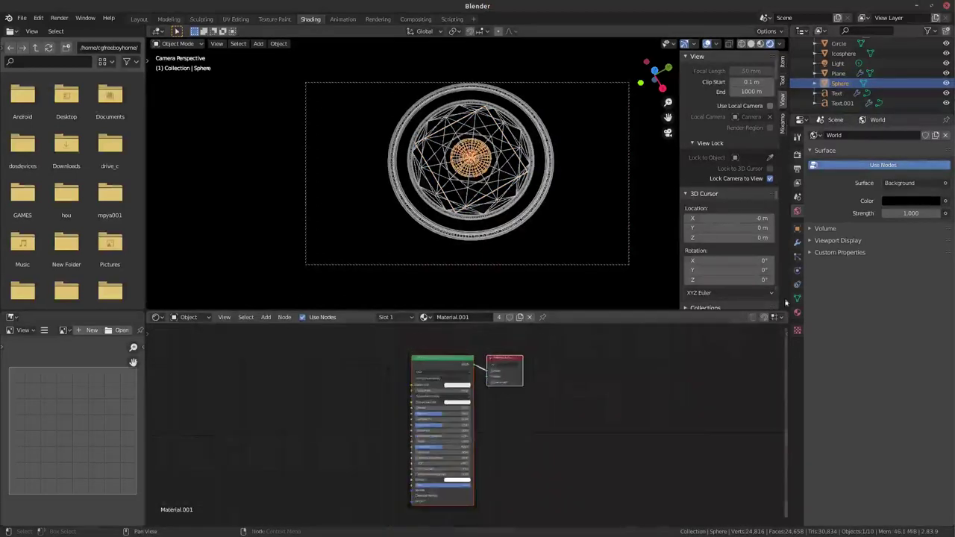
click(468, 317)
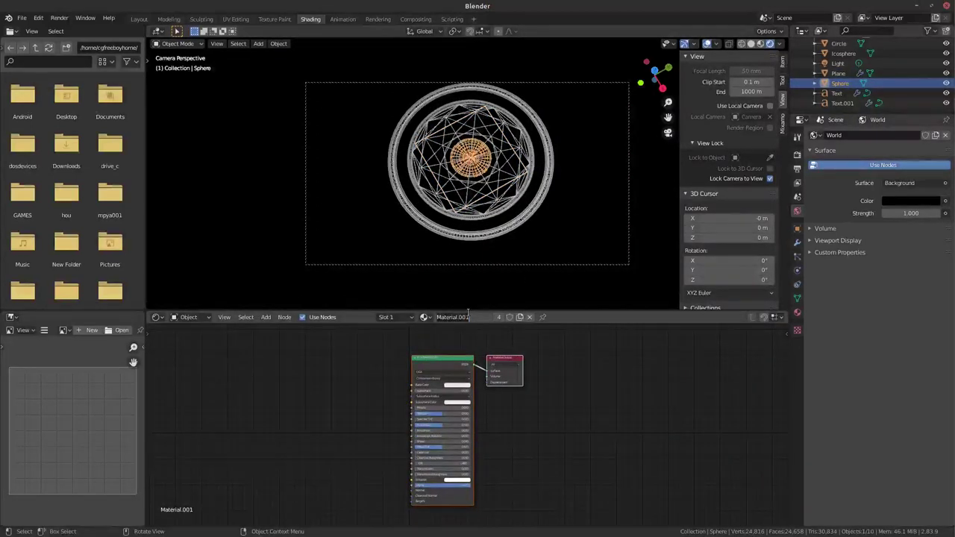
text(RIT)
key(Return)
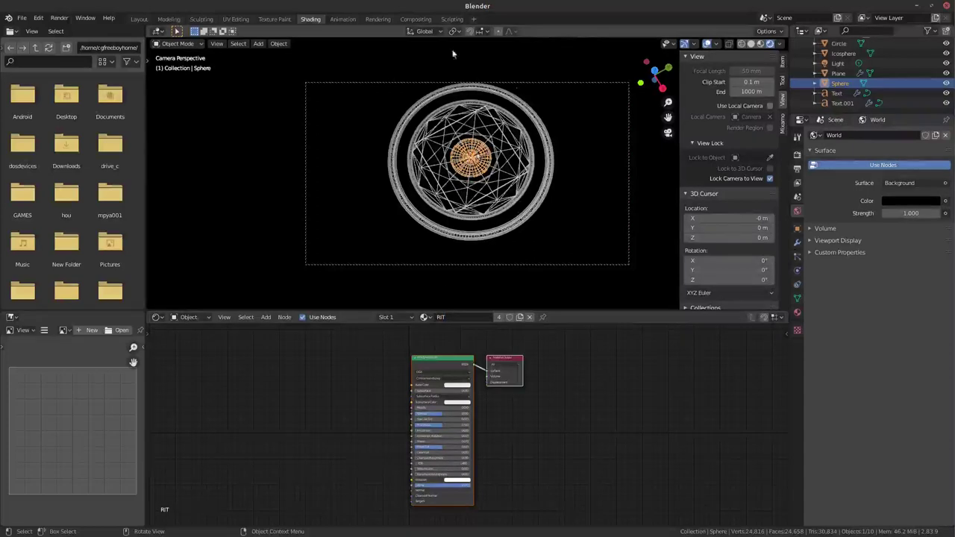
Step: Assign the RIT material to Text and Text.001
click(837, 93)
click(426, 317)
click(465, 336)
click(842, 103)
click(425, 317)
click(465, 331)
scroll(839, 86, up, 5)
Step: Assign RIT to Circle and BezierCircle.001
click(839, 92)
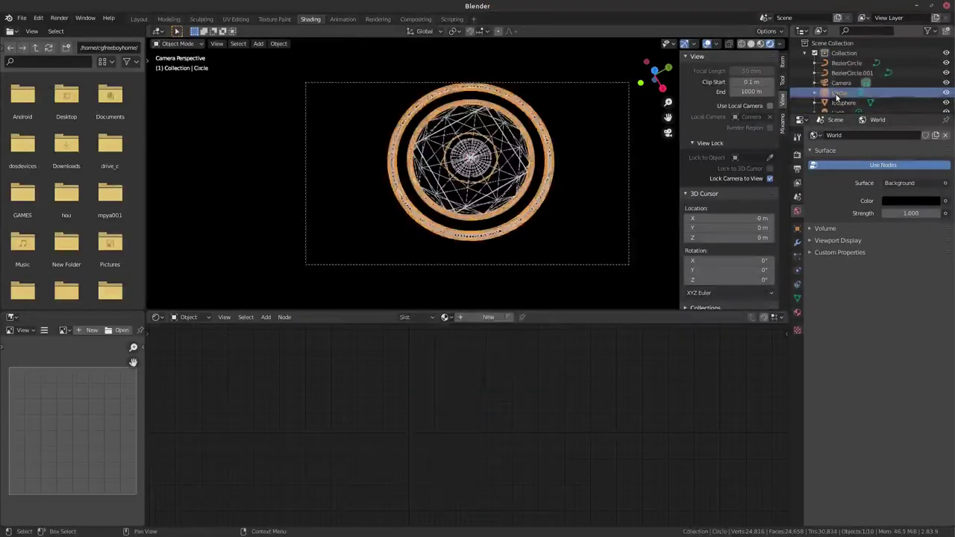
click(426, 317)
click(456, 336)
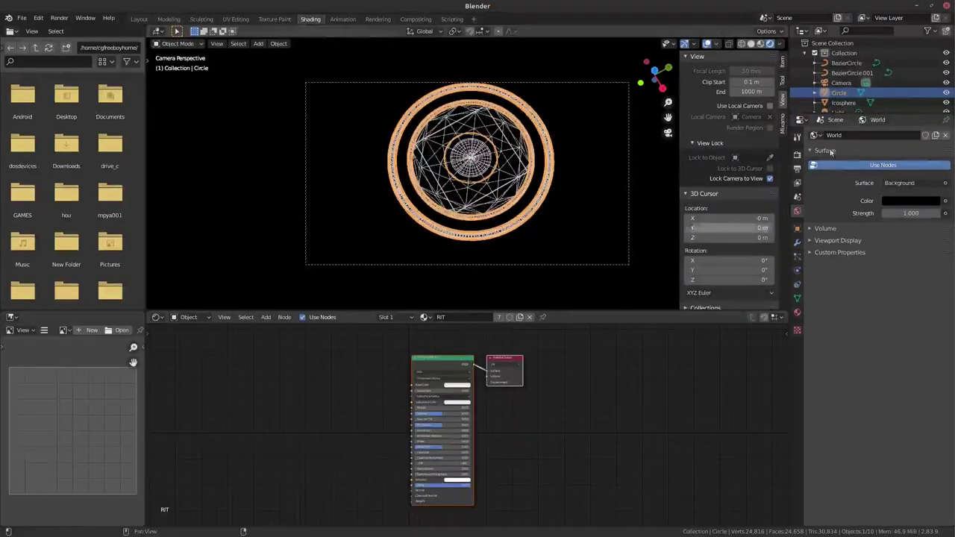
click(851, 72)
click(445, 317)
click(459, 332)
Step: Check the materials on BezierCircle, Icosphere, Text and Plane
click(846, 63)
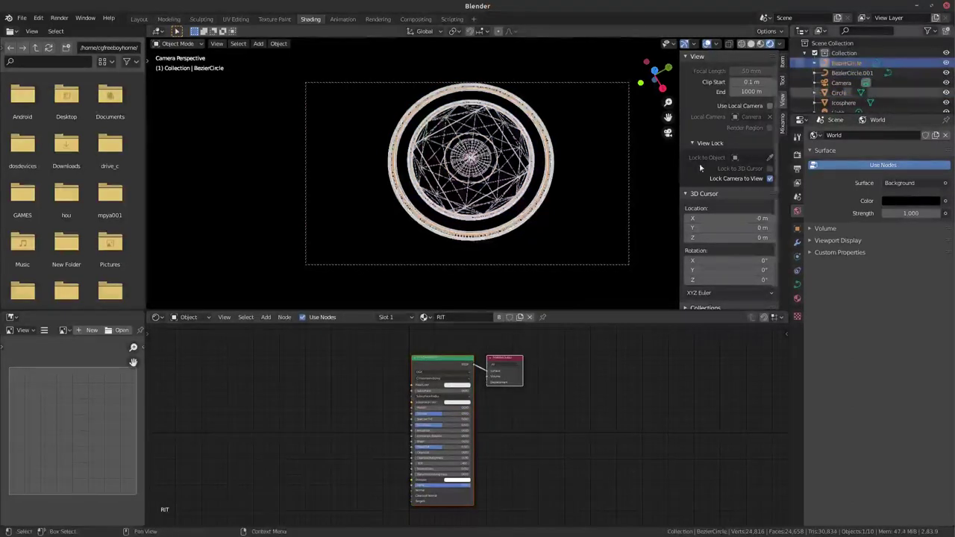
click(425, 317)
scroll(490, 267, up, 1)
scroll(490, 266, up, 3)
click(485, 254)
scroll(836, 97, down, 3)
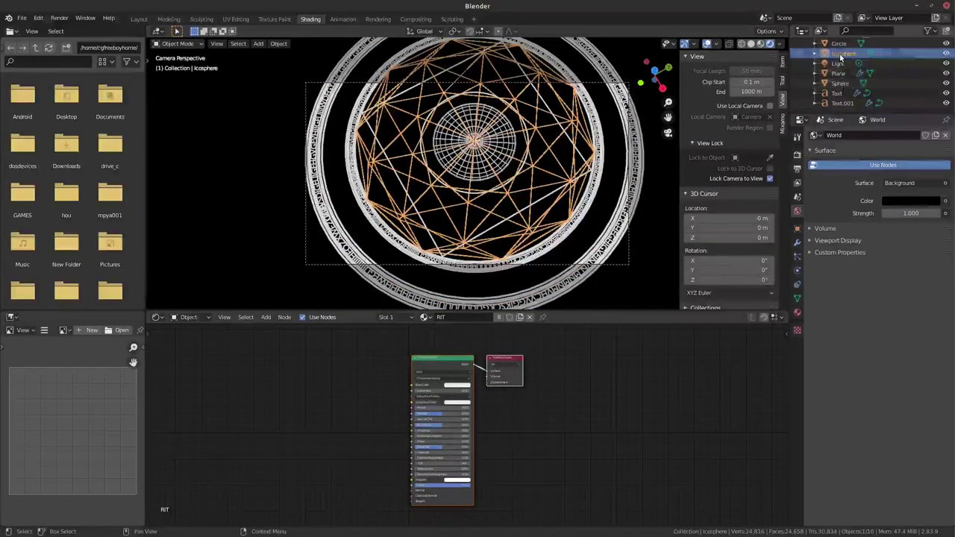
click(837, 94)
click(838, 73)
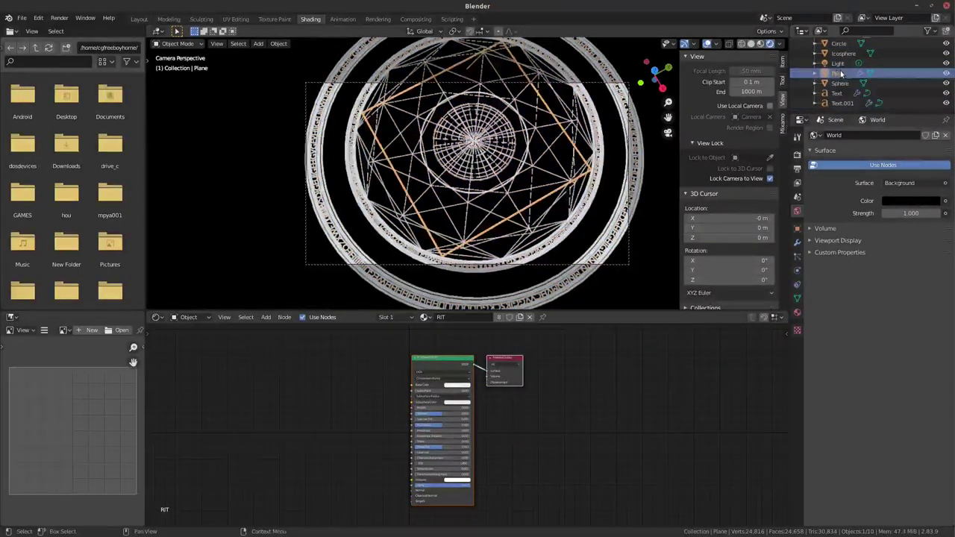
scroll(478, 478, up, 1)
scroll(461, 514, up, 2)
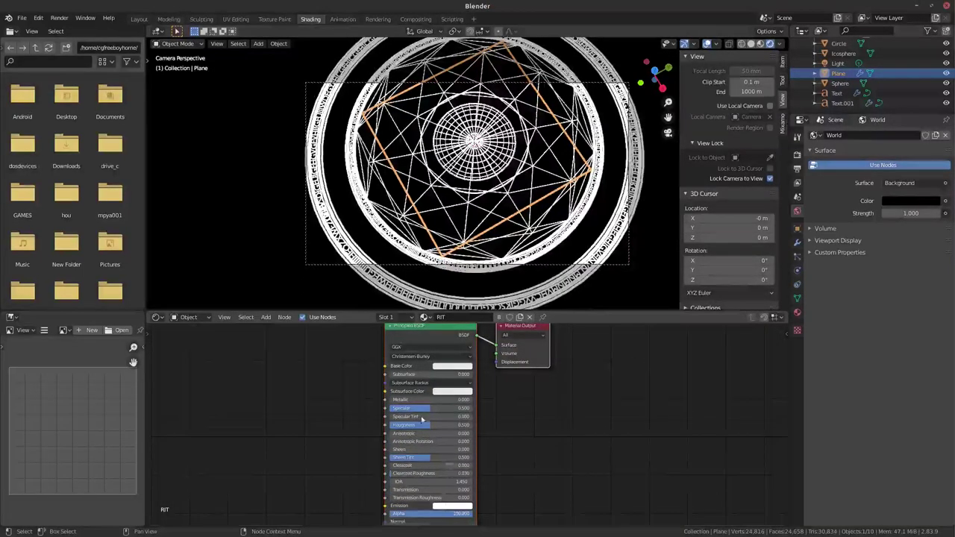
Step: Tint RIT's base and emission colours red-orange
scroll(431, 514, down, 1)
scroll(497, 250, down, 3)
scroll(498, 250, down, 1)
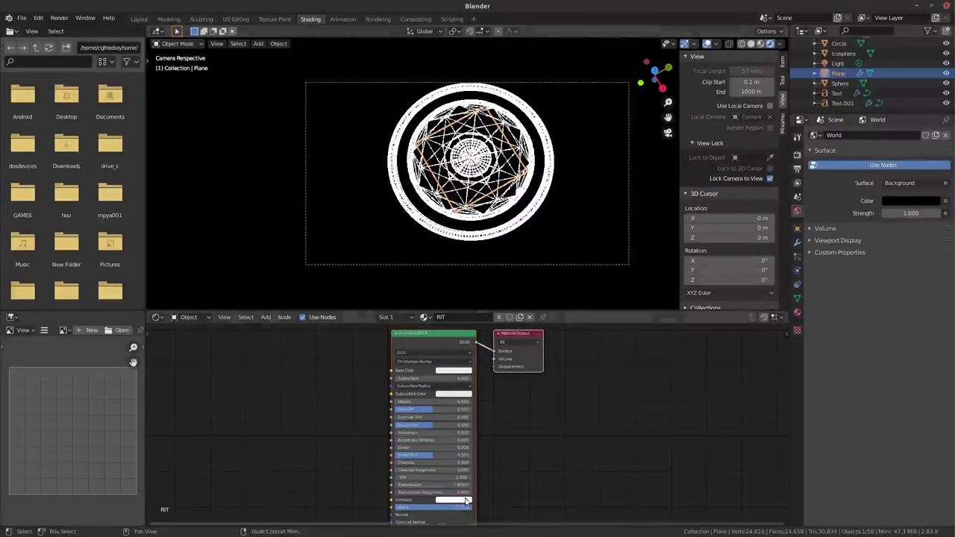
click(454, 393)
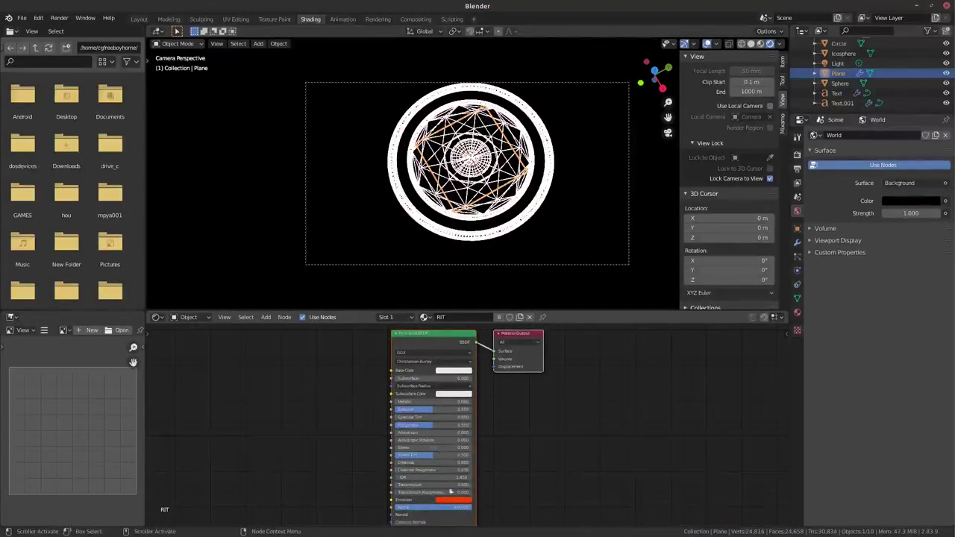
drag(464, 323, 447, 312)
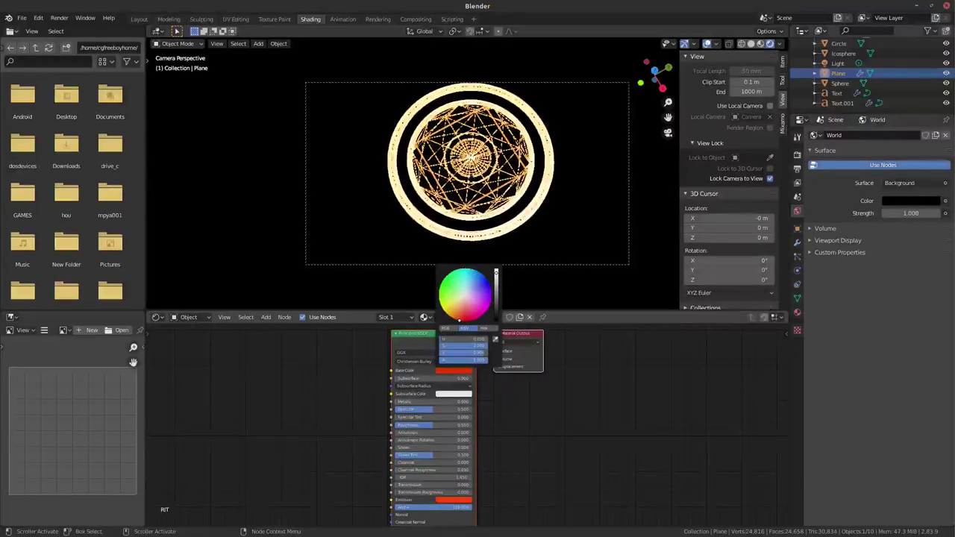
click(462, 503)
drag(471, 466, 467, 450)
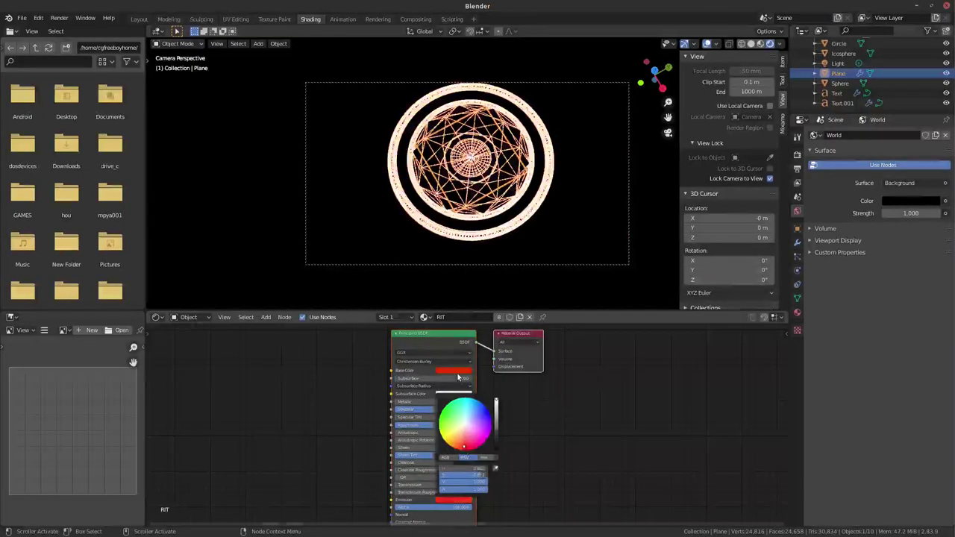
Step: Change RIT's surface shader to Emission with a red colour
click(797, 313)
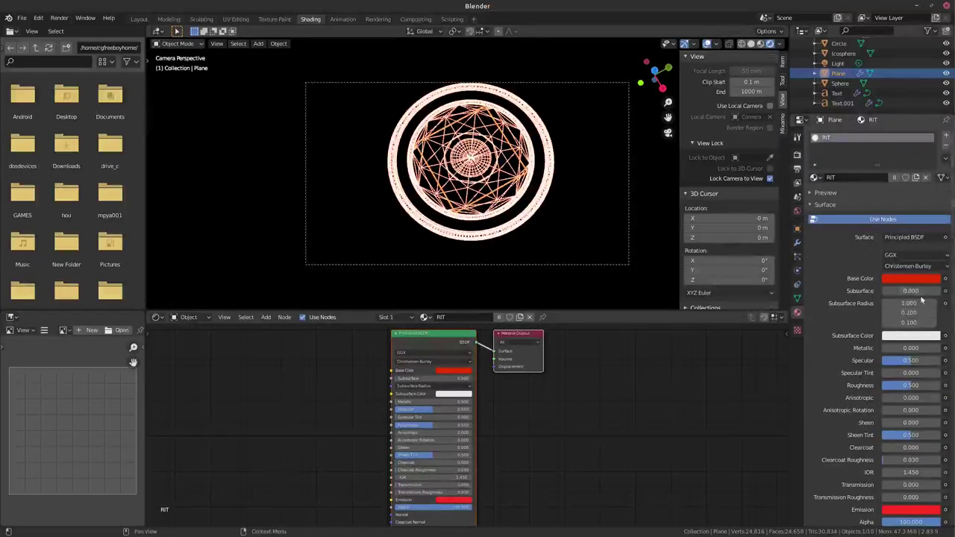
click(904, 237)
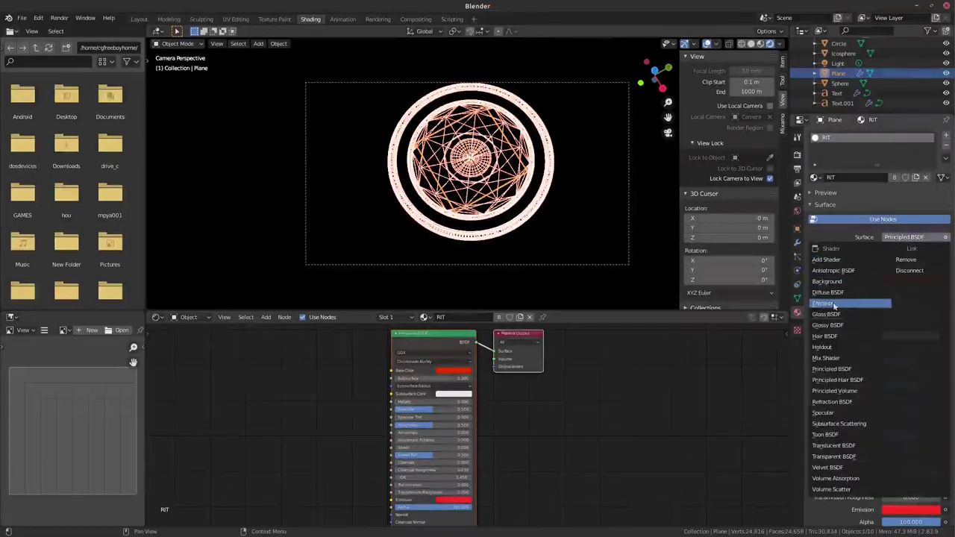
click(832, 303)
click(423, 353)
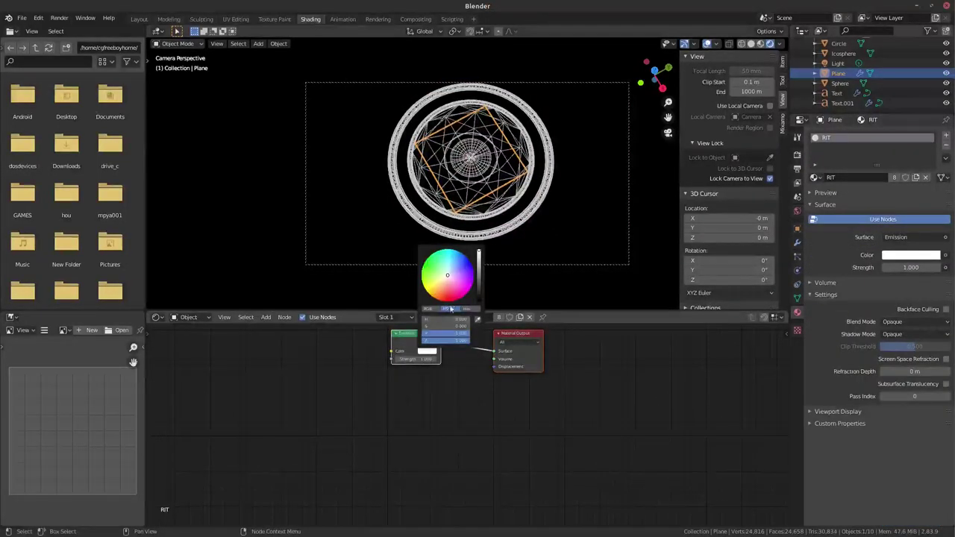
click(449, 300)
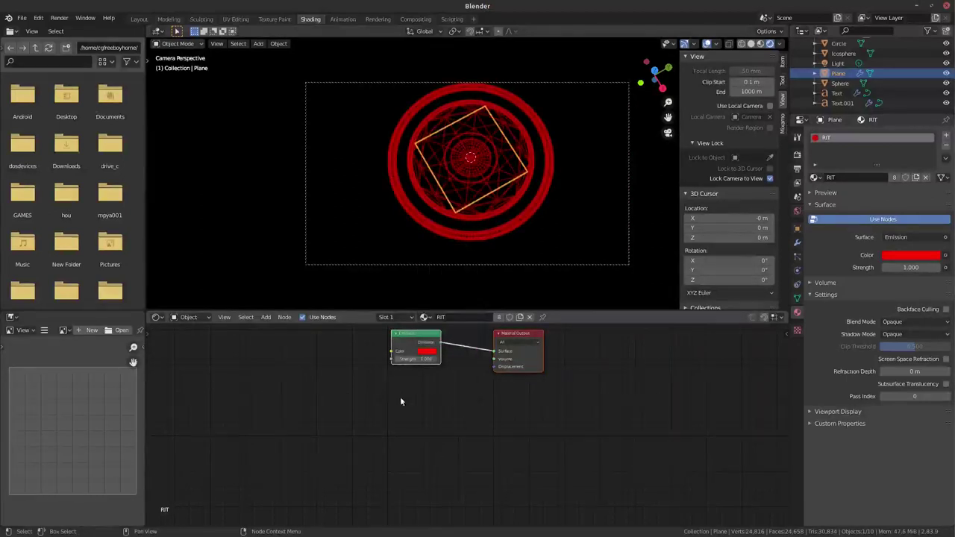
Step: Rearrange the Emission and Material Output nodes and set emission strength to 100
mouse_move(514, 337)
mouse_down()
mouse_move(598, 393)
mouse_move(649, 394)
mouse_up()
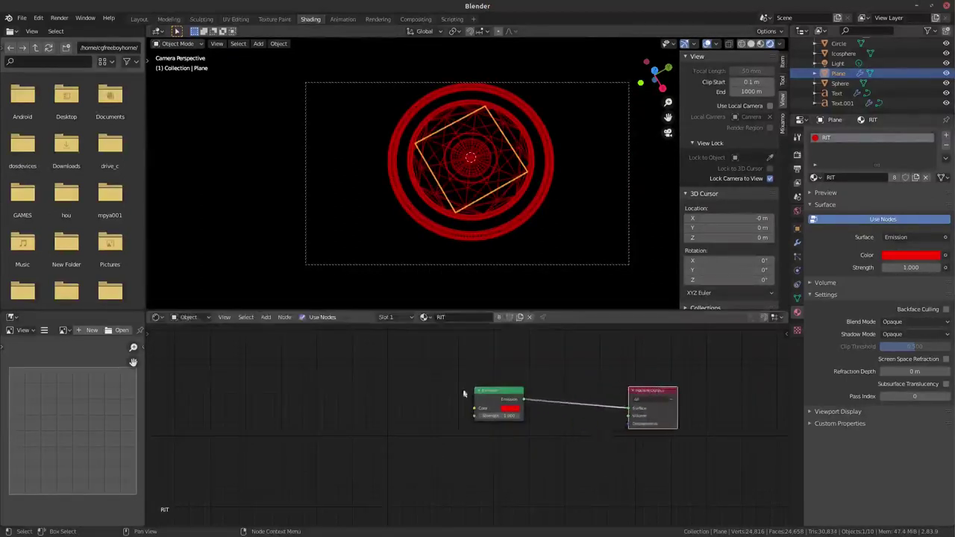
scroll(465, 394, up, 4)
drag(528, 355, 453, 397)
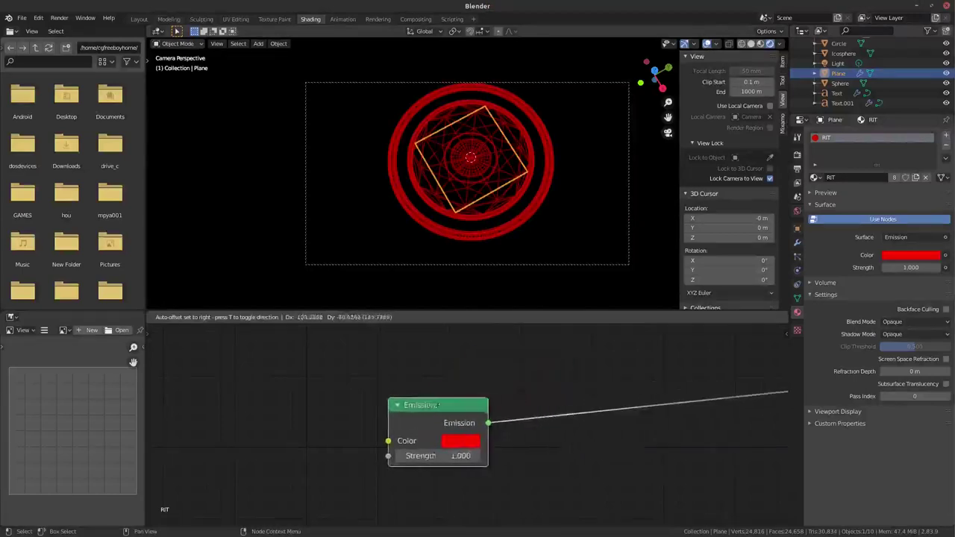
click(463, 449)
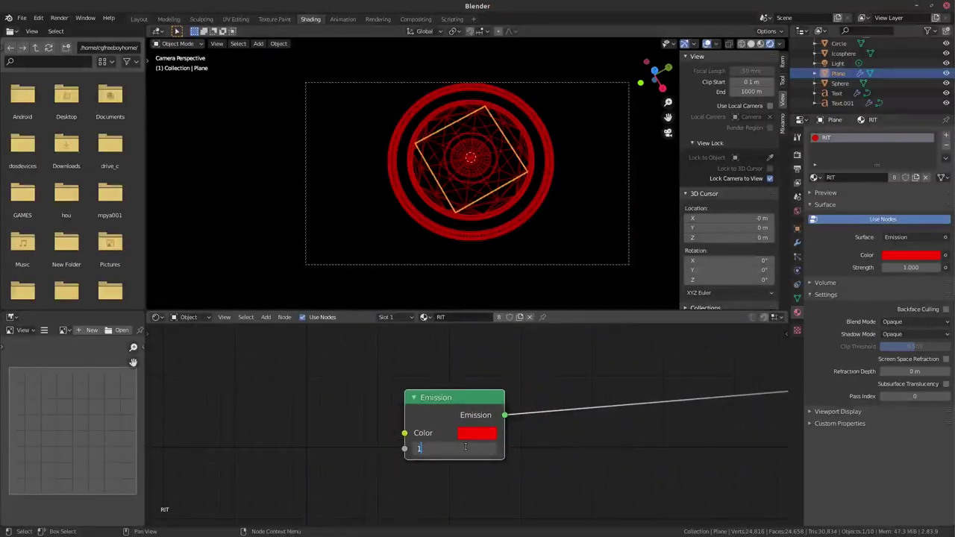
text(00)
key(Return)
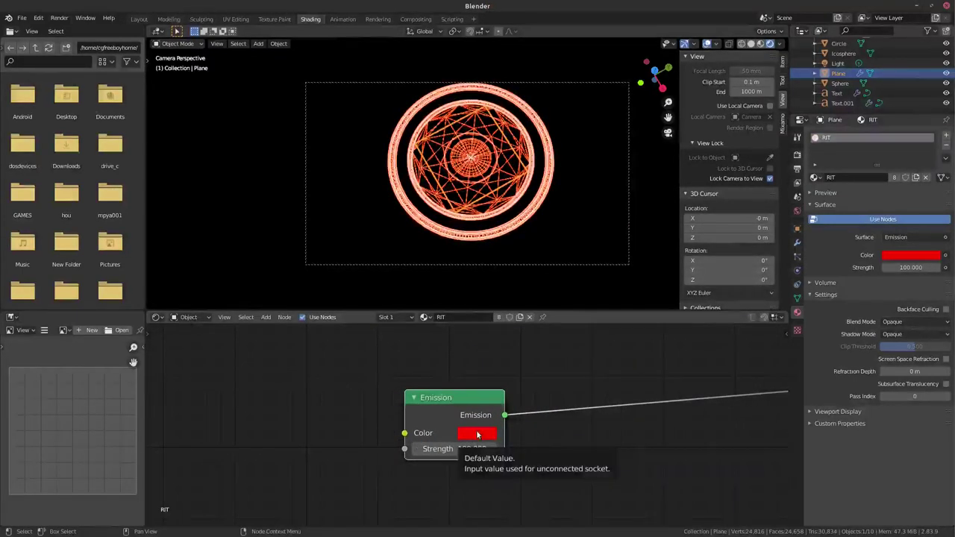
Step: Enable Bloom in render settings and lower emission strength to about 70.2
click(797, 154)
click(819, 215)
drag(473, 449, 445, 449)
Step: Lower Bloom intensity to 0.010, orbit around the softer glow, and bring up the Add node menu
click(834, 214)
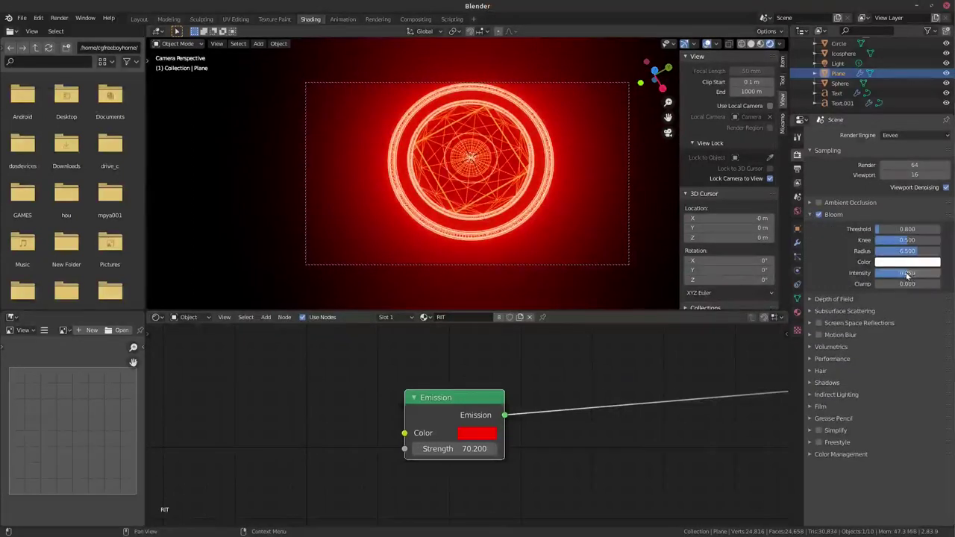
drag(904, 273, 888, 274)
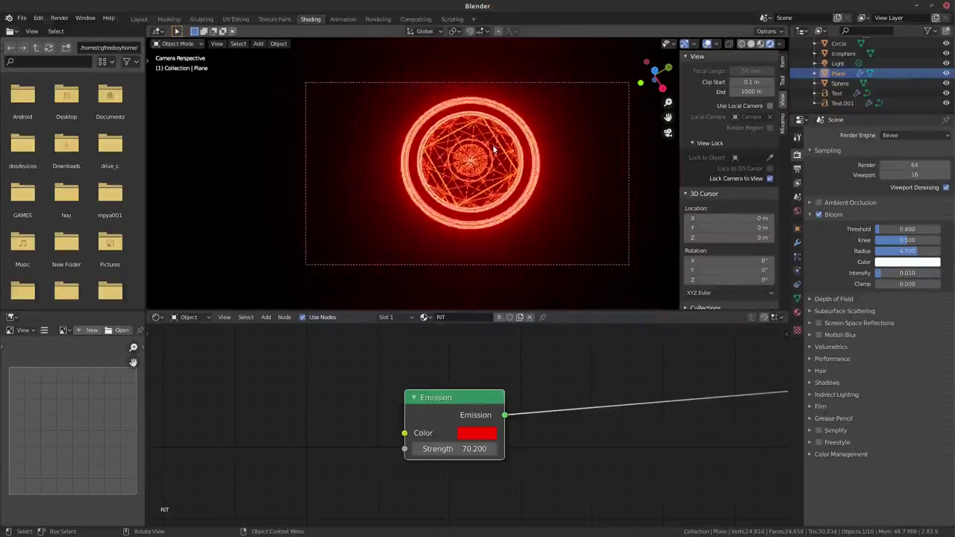
scroll(505, 149, up, 3)
scroll(589, 170, down, 5)
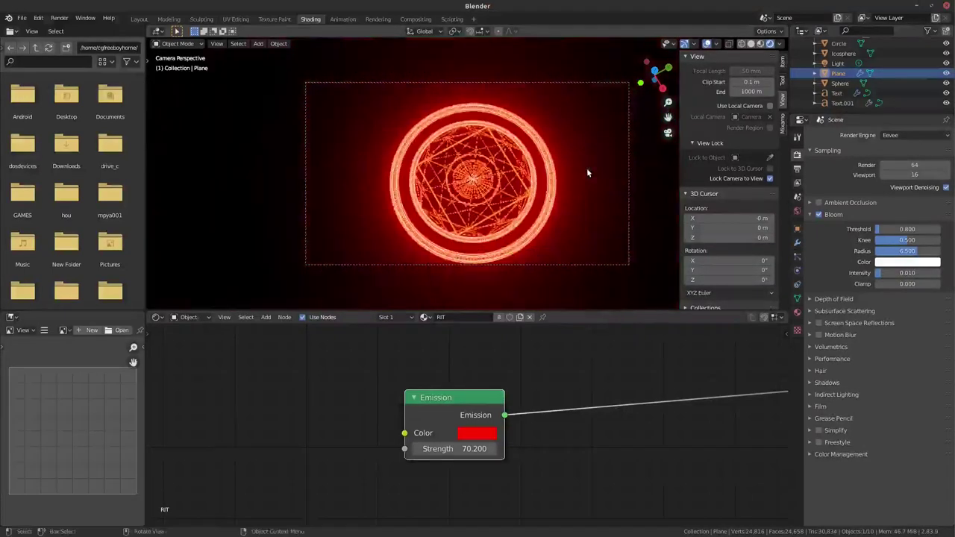
drag(660, 71, 570, 125)
scroll(570, 125, up, 2)
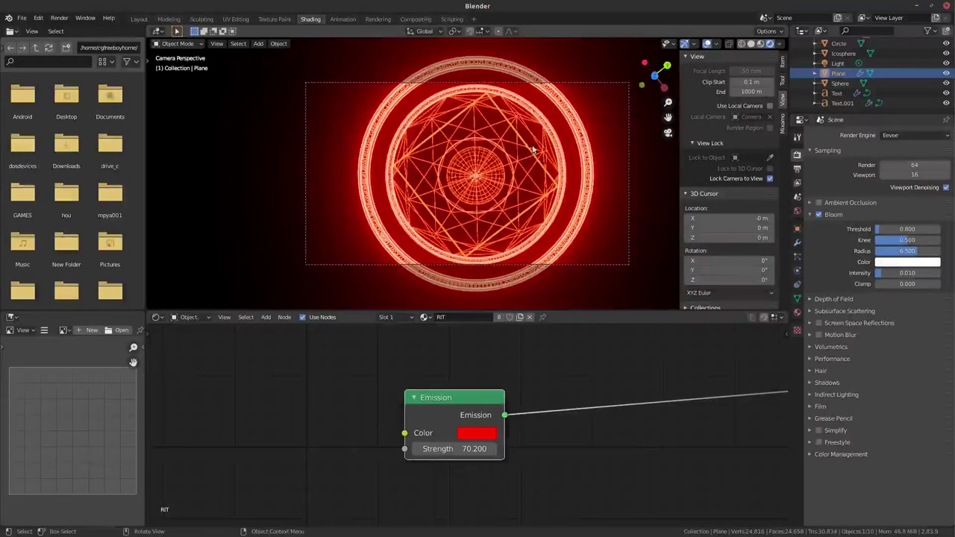
scroll(568, 125, up, 2)
key(shift+a)
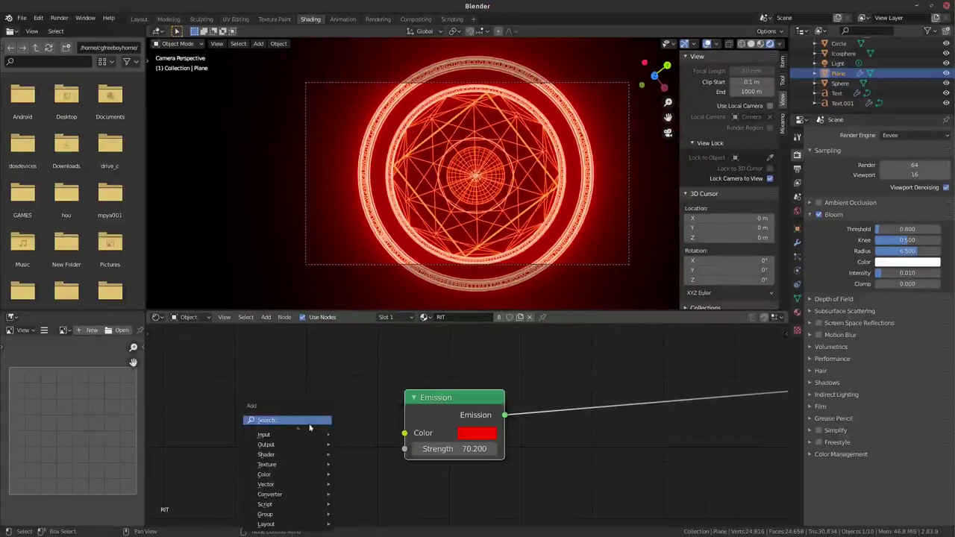
mouse_move(286, 464)
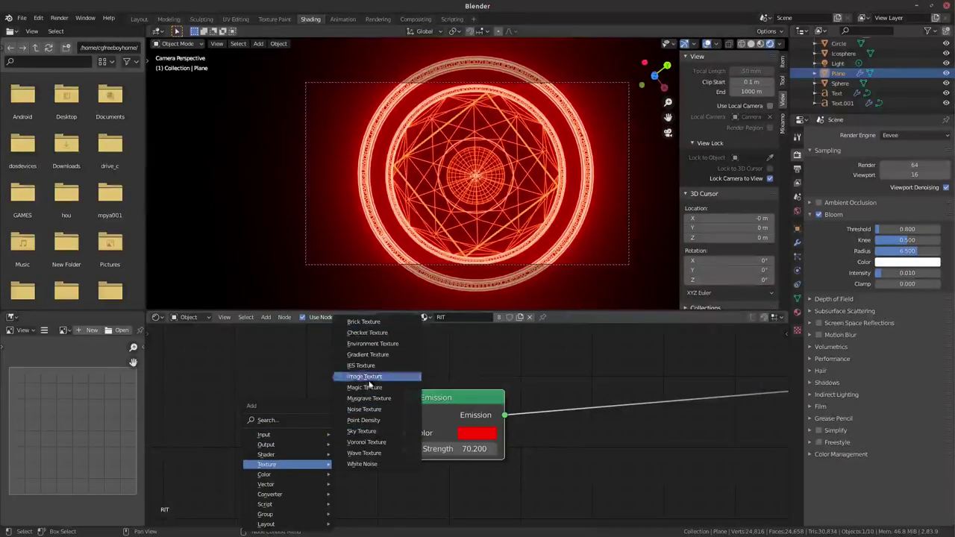
Step: Add a Noise Texture and connect its Fac to the Emission colour
click(380, 408)
click(274, 391)
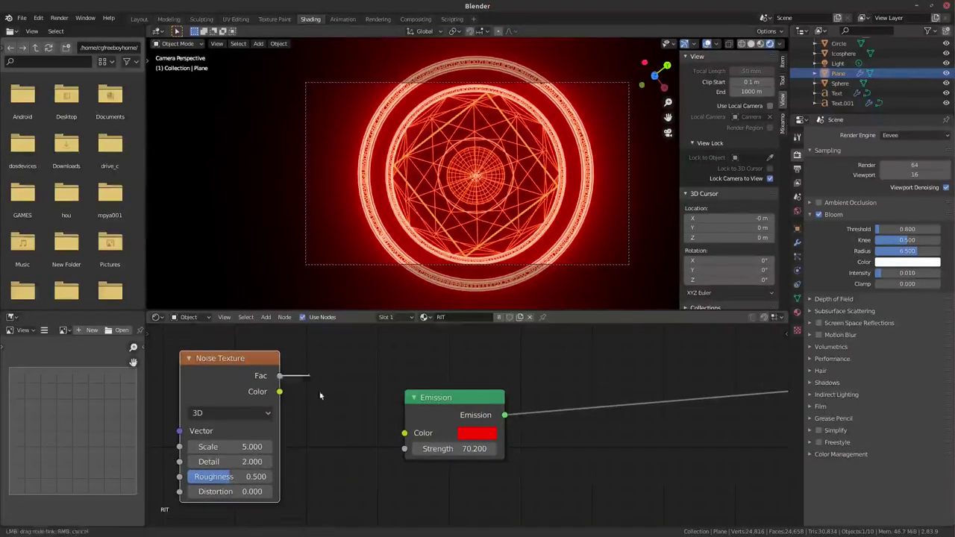
drag(404, 435, 404, 435)
mouse_move(434, 400)
mouse_down()
mouse_move(531, 390)
mouse_move(511, 387)
mouse_up()
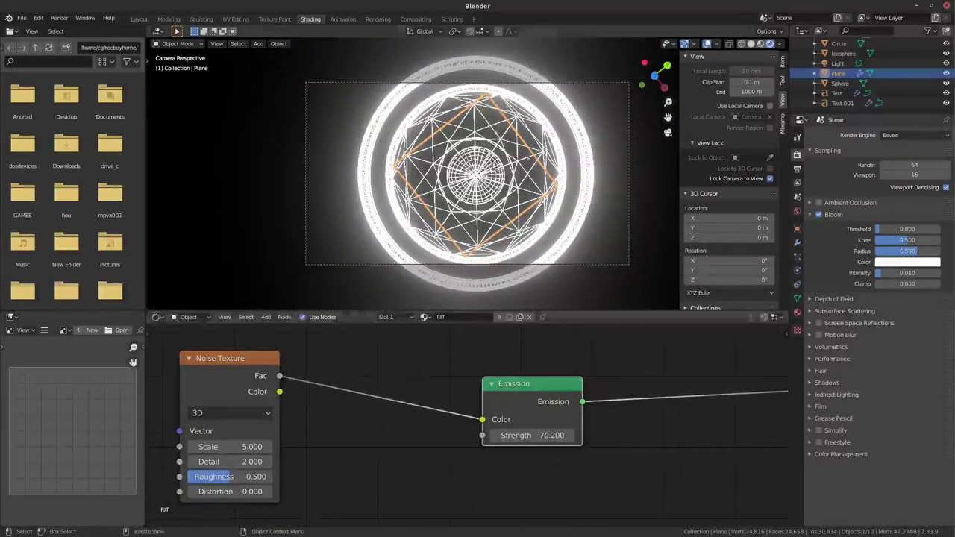
Step: Insert a ColorRamp between noise and emission, tighten its stops, and raise noise scale to 32.6
key(shift+a)
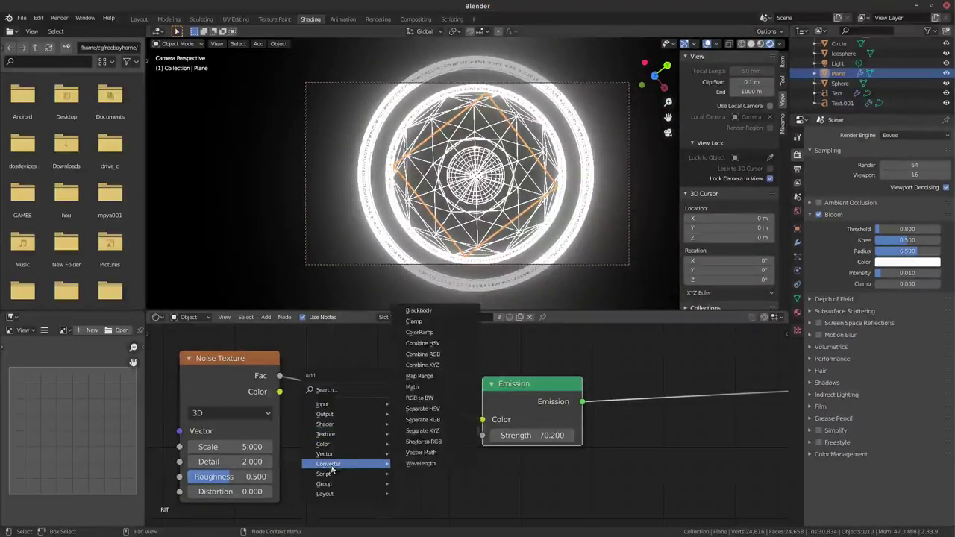
click(419, 332)
click(415, 334)
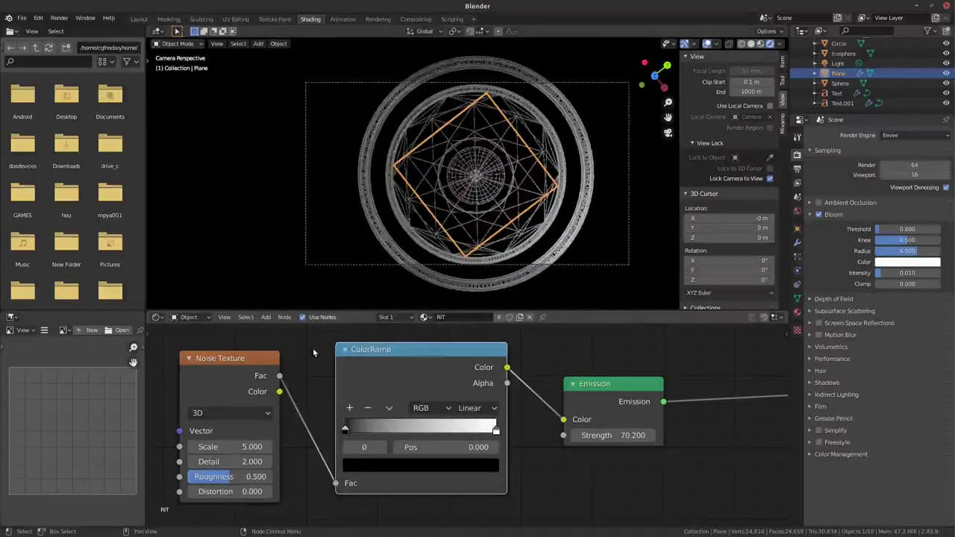
drag(347, 432, 415, 435)
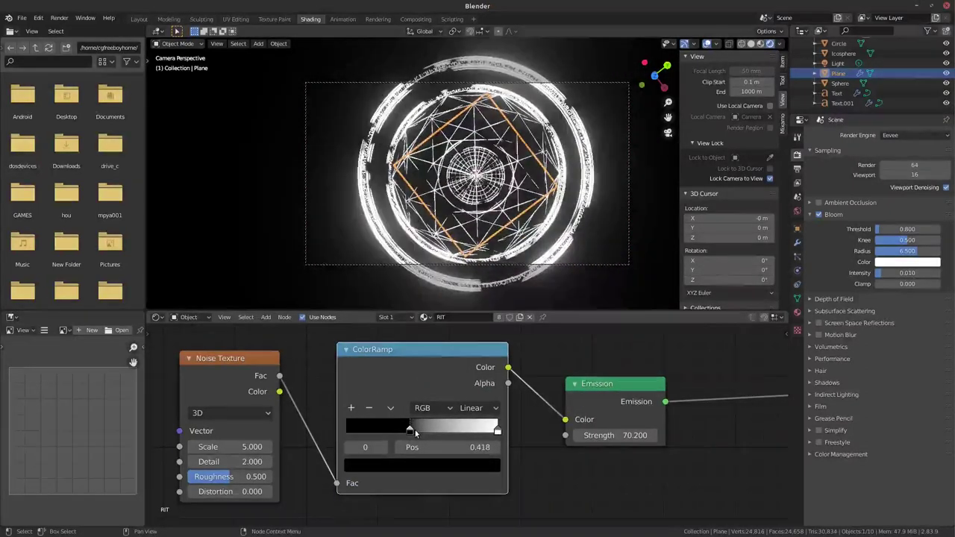
drag(227, 447, 273, 447)
drag(497, 431, 469, 432)
Step: Recolour the ramp's bright stop, trying red and then green
click(418, 466)
click(401, 362)
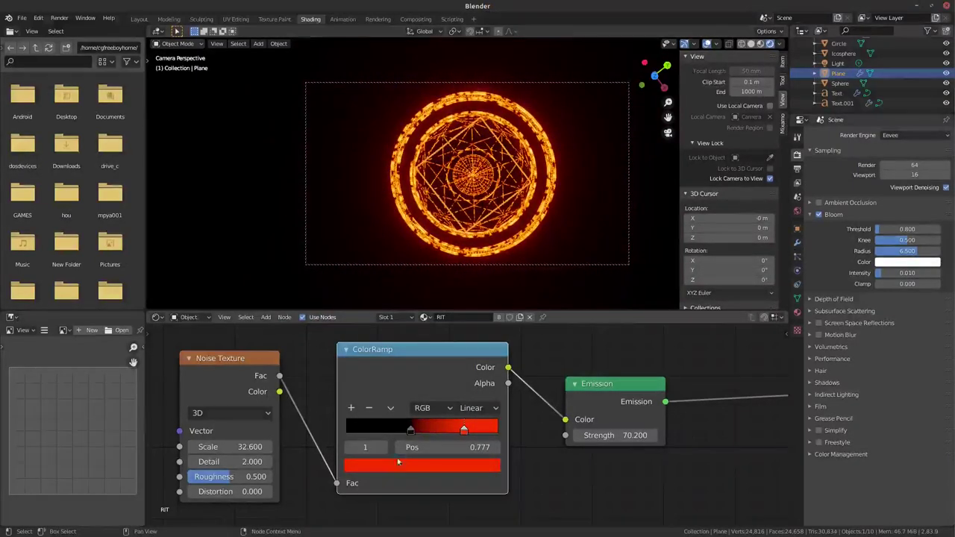
click(443, 466)
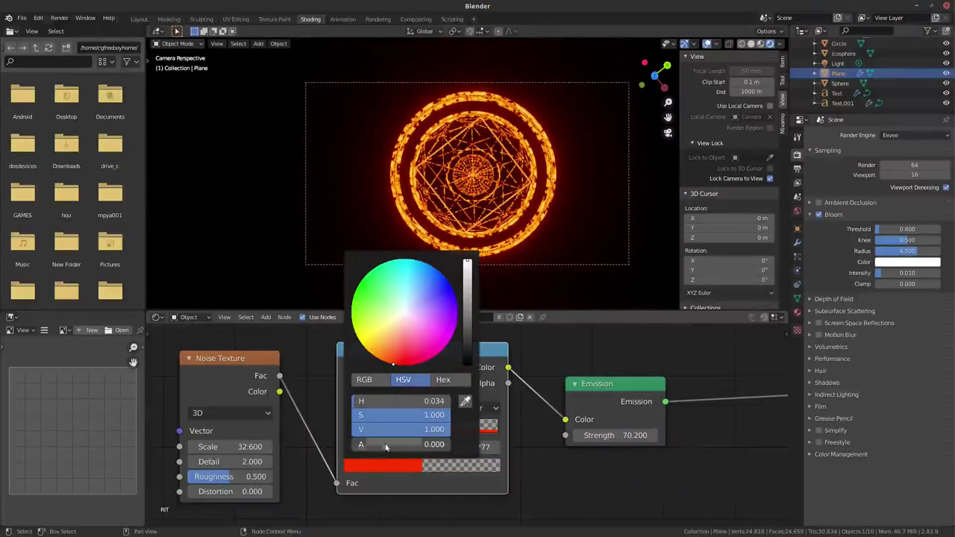
click(405, 465)
click(364, 281)
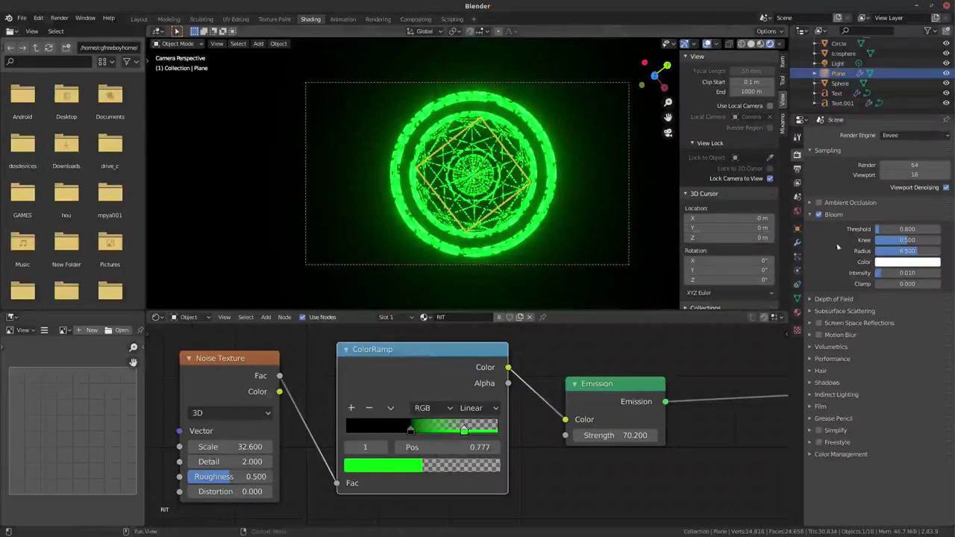
Step: Lower bloom, set noise distortion to 1.6, and make the ramp stop red-orange
mouse_move(907, 273)
mouse_down()
mouse_move(888, 272)
mouse_move(906, 272)
mouse_up()
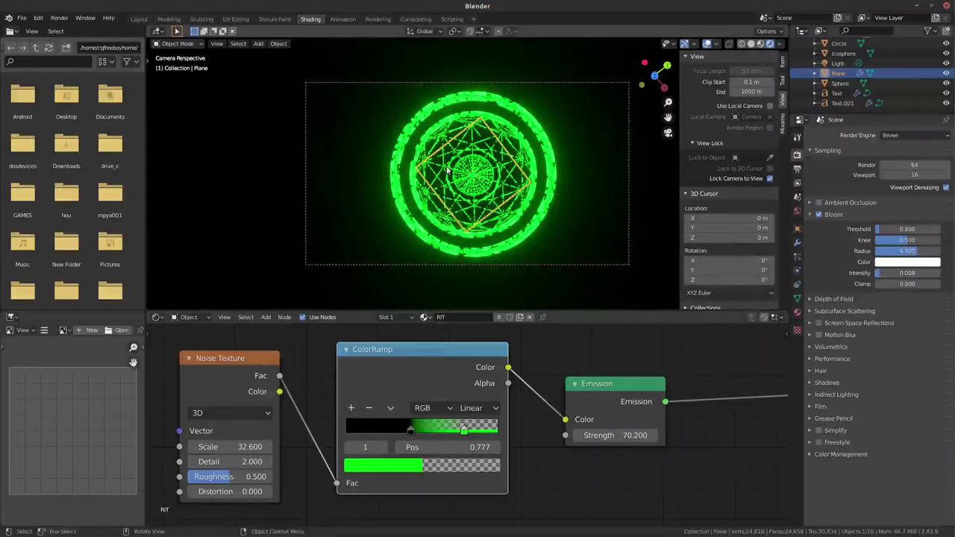
mouse_move(220, 494)
mouse_down()
mouse_move(253, 493)
mouse_move(231, 492)
mouse_up()
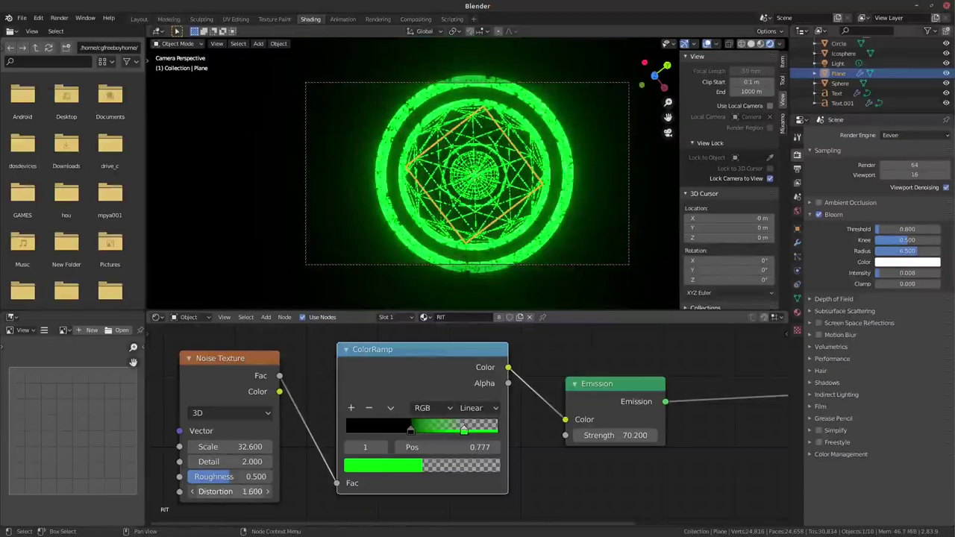
click(406, 467)
click(393, 363)
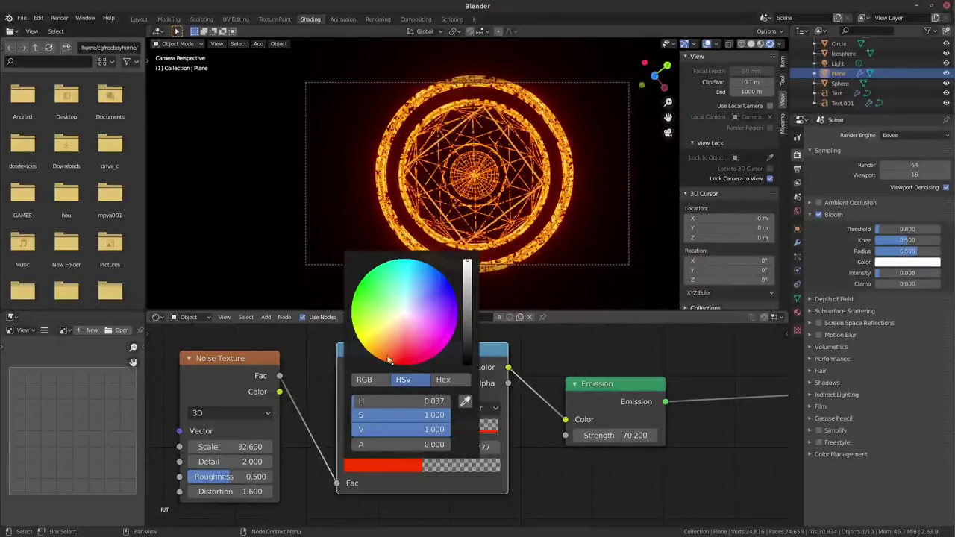
scroll(553, 184, up, 2)
drag(410, 431, 407, 431)
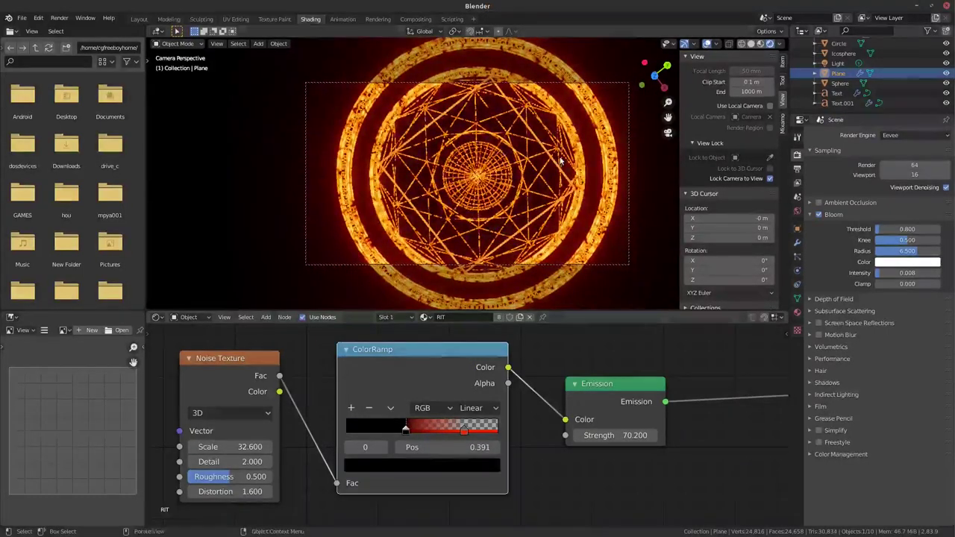
Step: Rotate the icosphere and plane around the Z axis
click(475, 86)
key(r)
key(z)
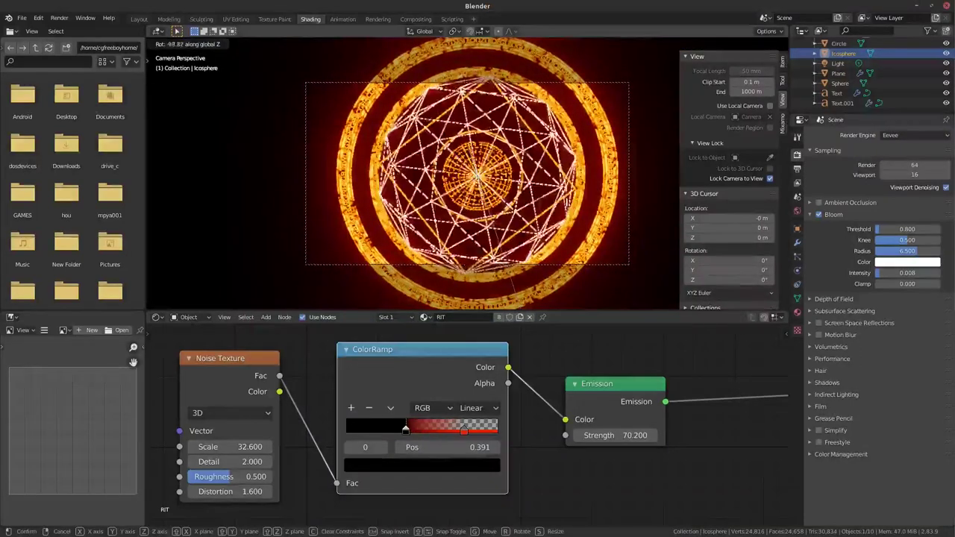
key(Return)
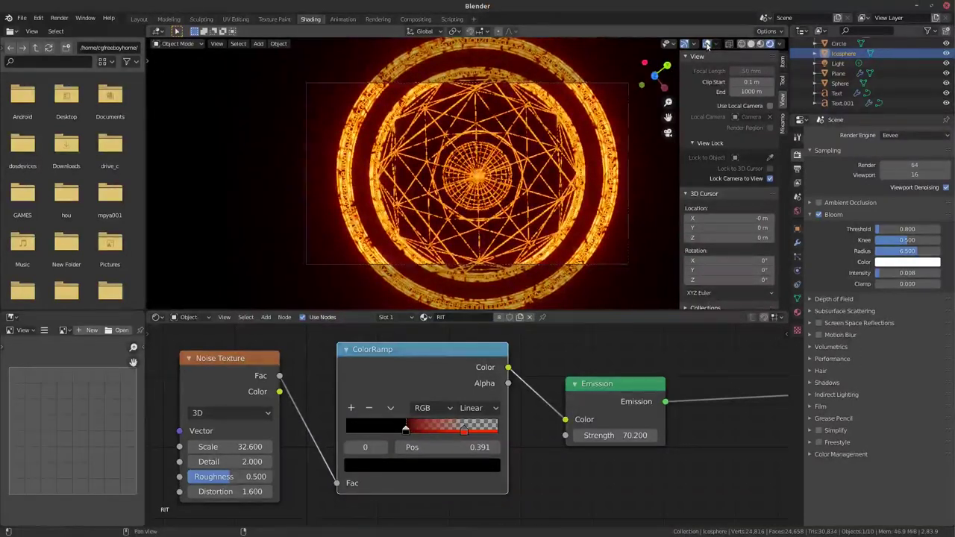
click(496, 172)
key(r)
key(z)
click(496, 224)
key(r)
key(z)
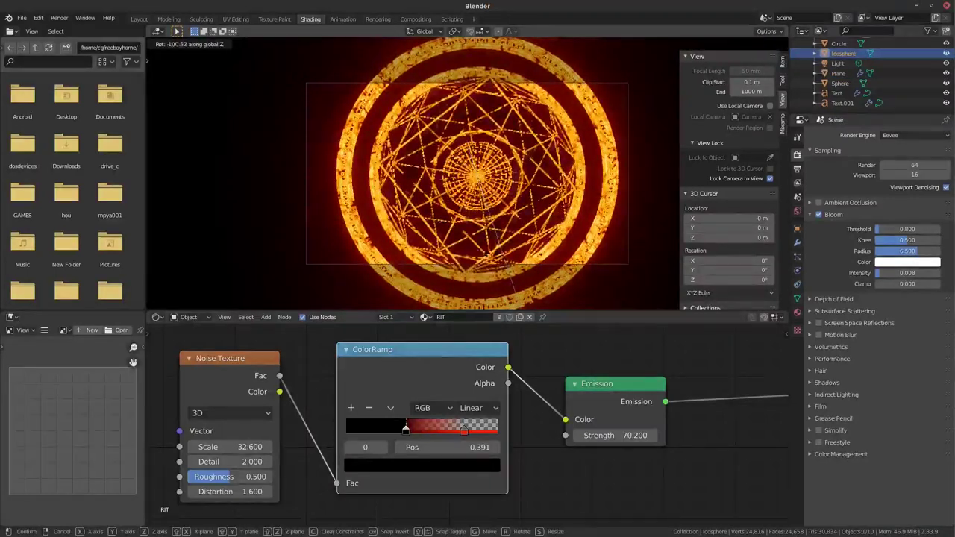
key(Return)
Step: Rotate the sphere around Z and move the ColorRamp black stop to 0.436
click(491, 150)
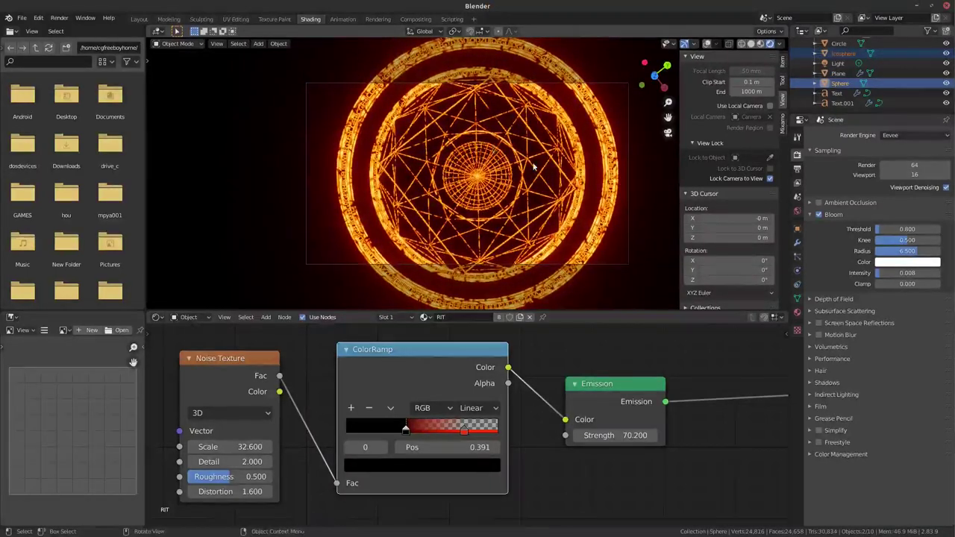
key(s)
click(532, 215)
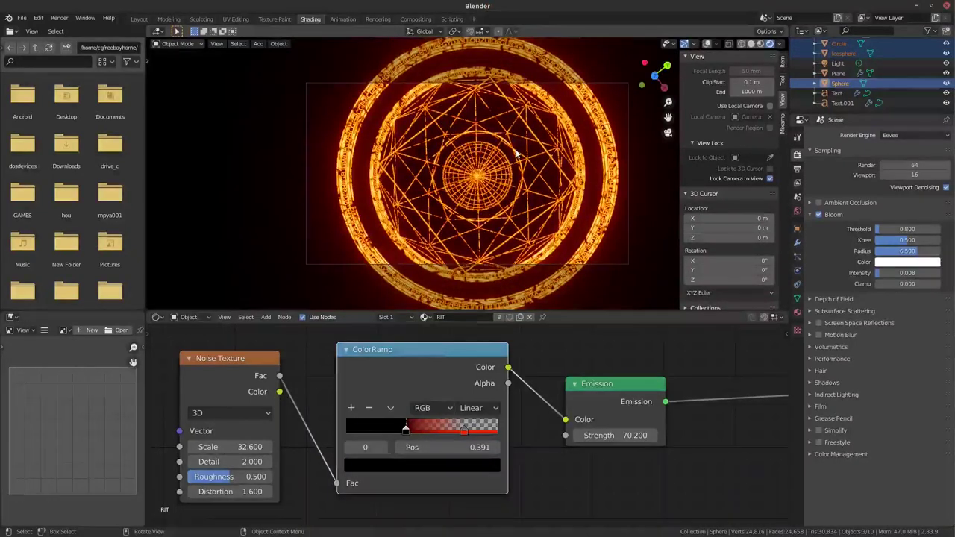
key(r)
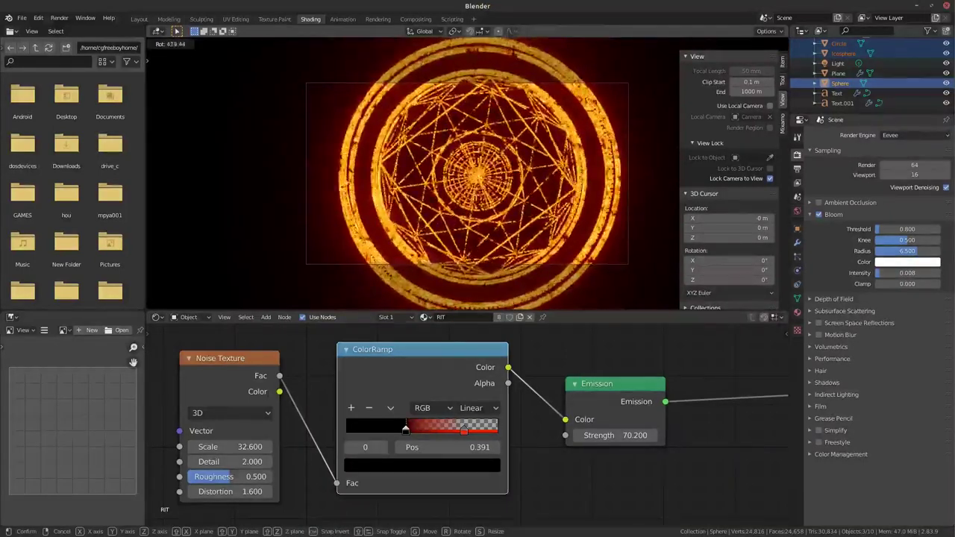
click(490, 284)
drag(416, 431, 412, 430)
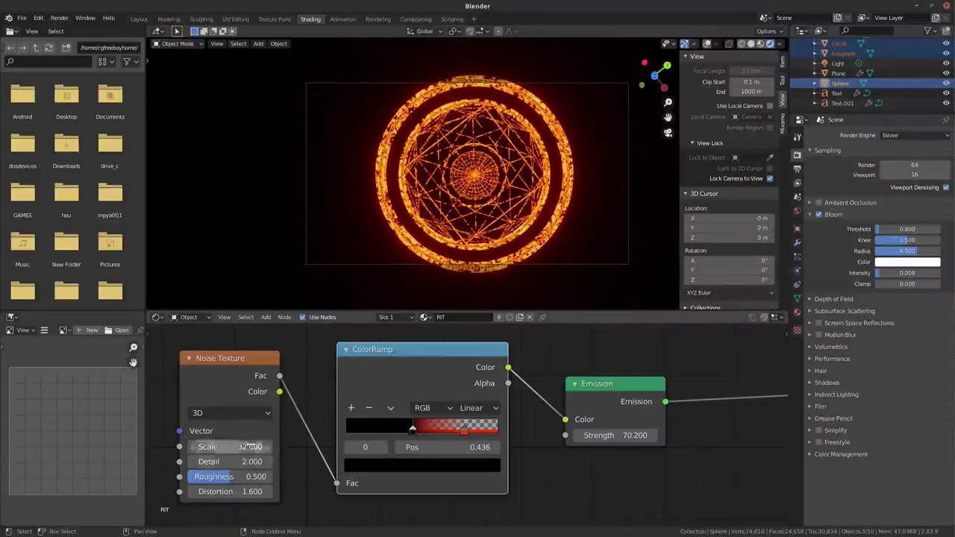
click(138, 18)
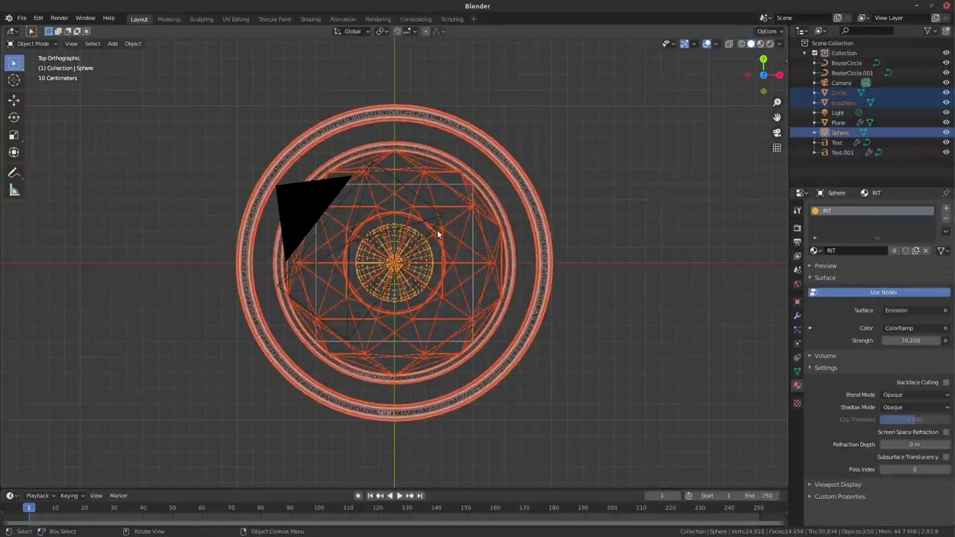
Step: View through the scene camera with Lock Camera to View enabled
key(KP_0)
scroll(455, 235, down, 2)
scroll(455, 235, up, 3)
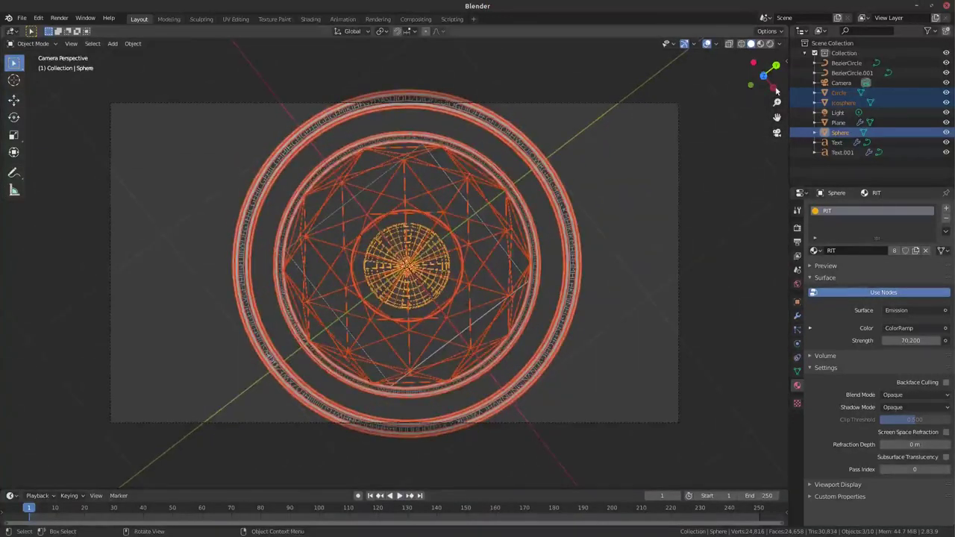
key(alt+a)
key(n)
click(782, 98)
click(769, 179)
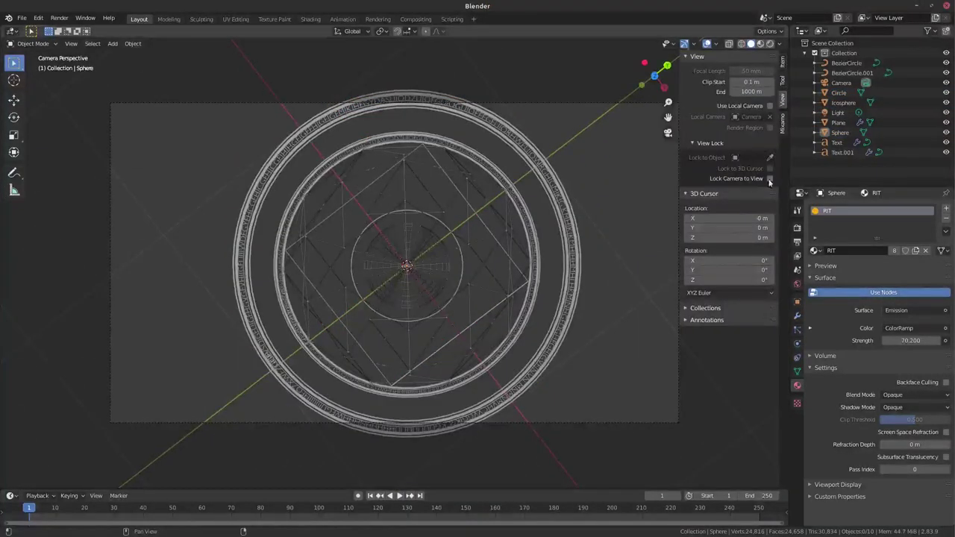
key(KP_7)
key(KP_0)
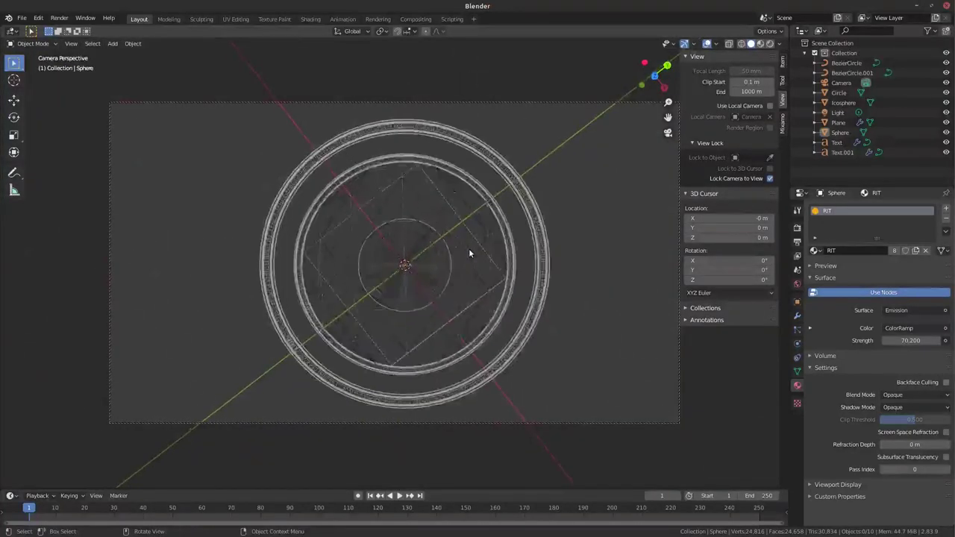
Step: Show the camera view in Rendered shading without overlays, zoomed so the circle sits smaller
click(770, 43)
click(708, 44)
scroll(505, 215, down, 2)
scroll(505, 215, down, 3)
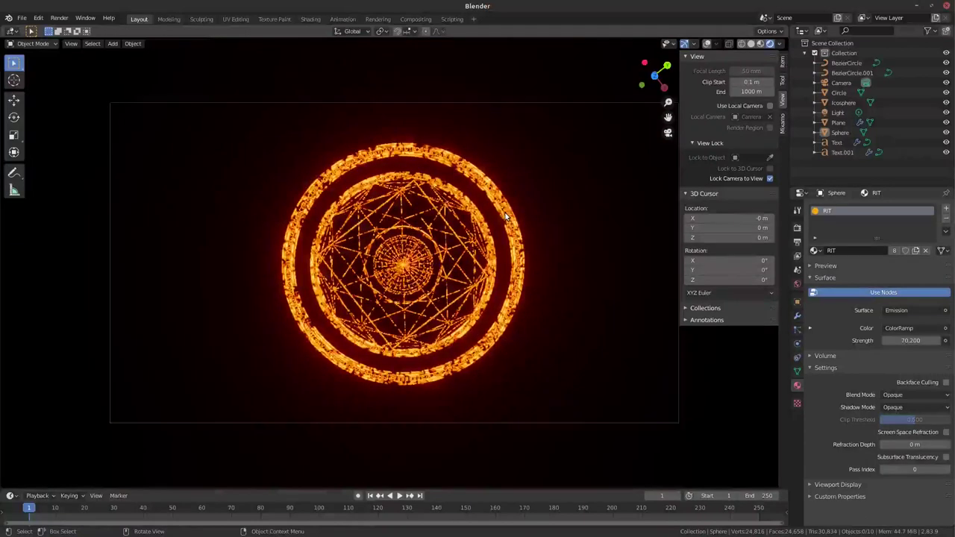
scroll(504, 215, up, 2)
scroll(515, 198, up, 2)
Step: Browse the Circle material's Settings, Viewport Display and Volume panels, then maximise the 3D view
click(839, 93)
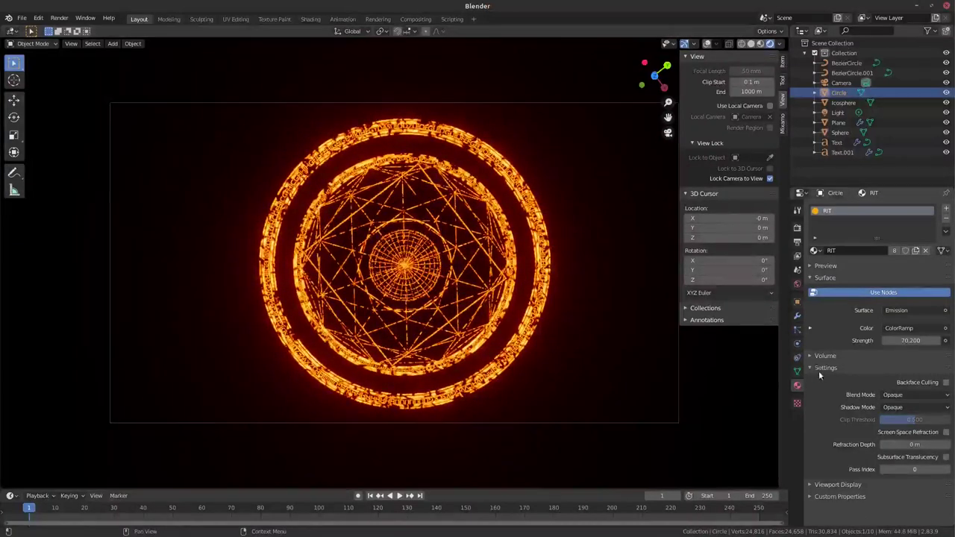
click(816, 356)
click(807, 369)
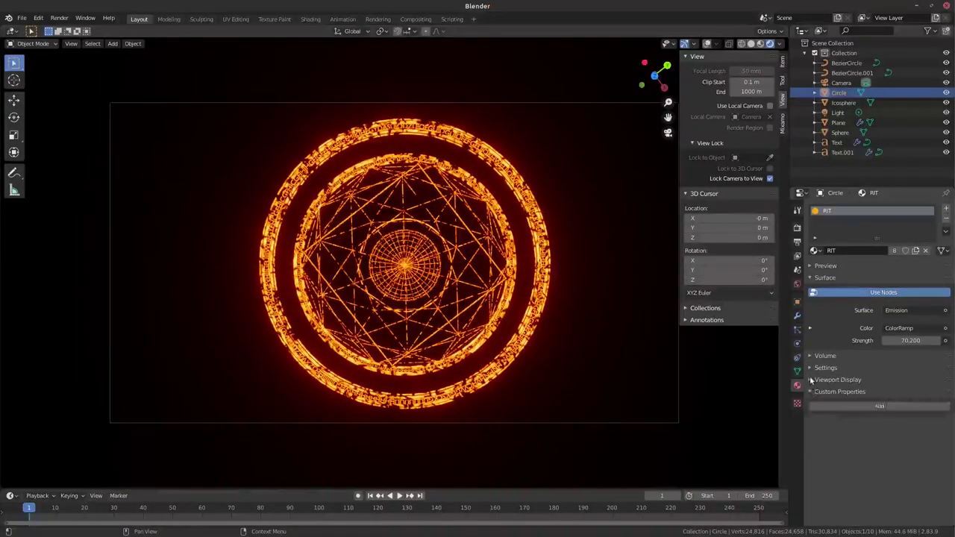
click(812, 380)
click(857, 381)
click(821, 357)
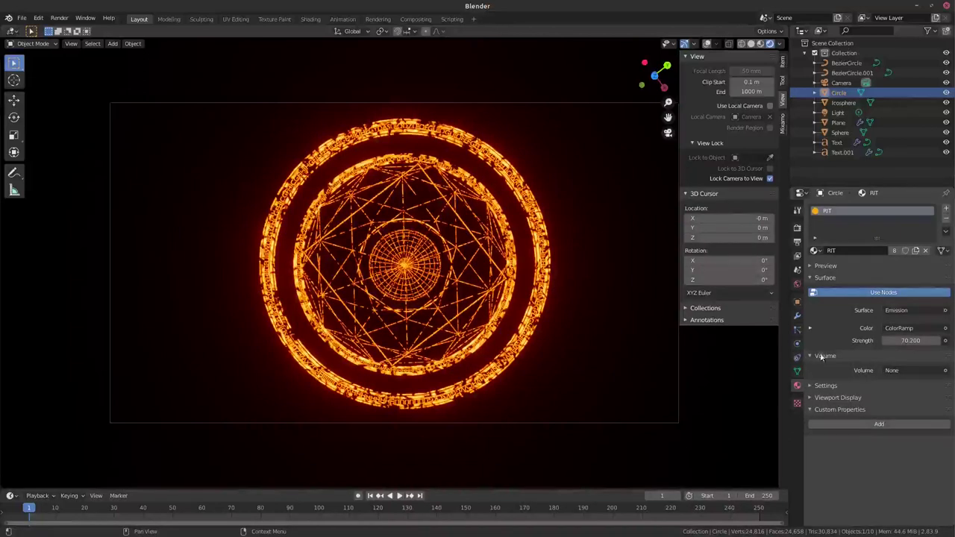
scroll(435, 237, down, 3)
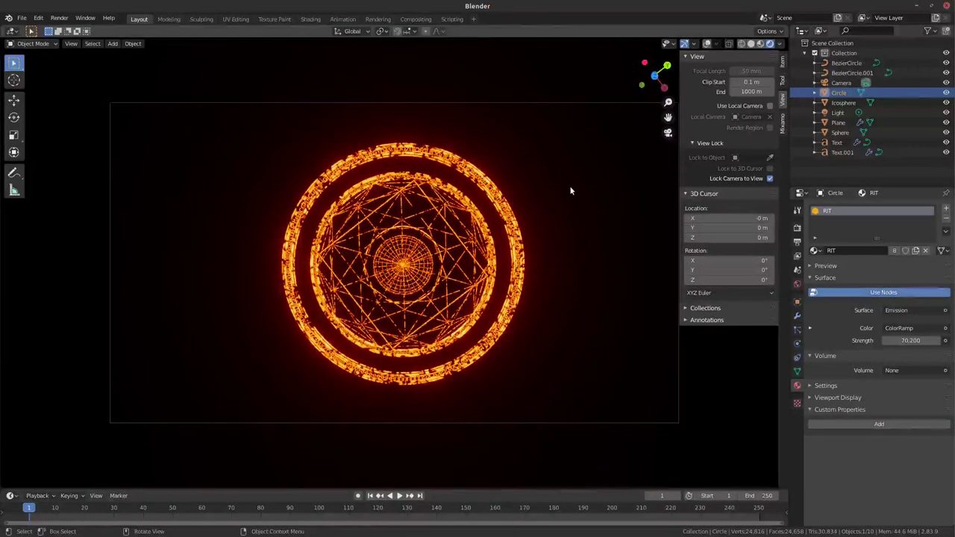
key(n)
key(ctrl+space)
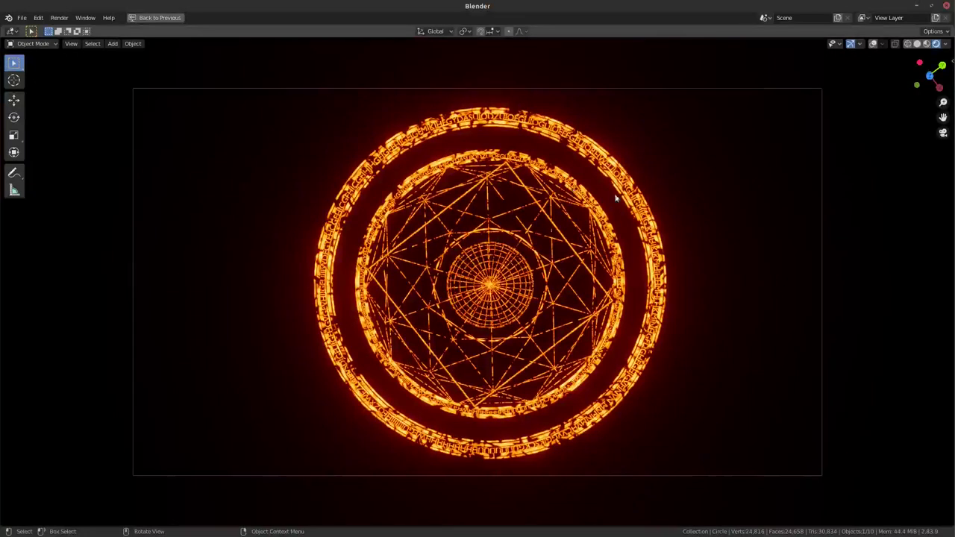
Step: Check the sphere and text ring in wireframe, then render the still image
click(907, 44)
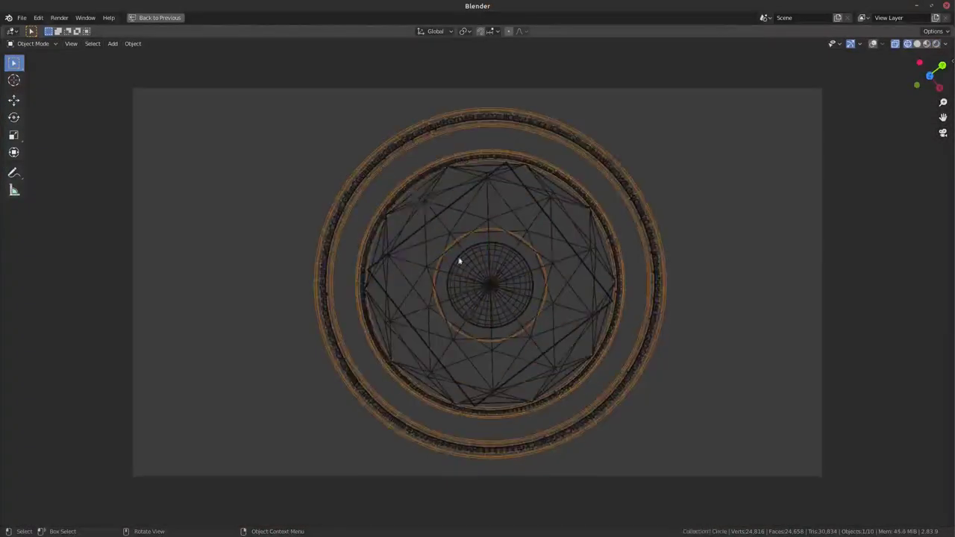
click(481, 260)
click(603, 159)
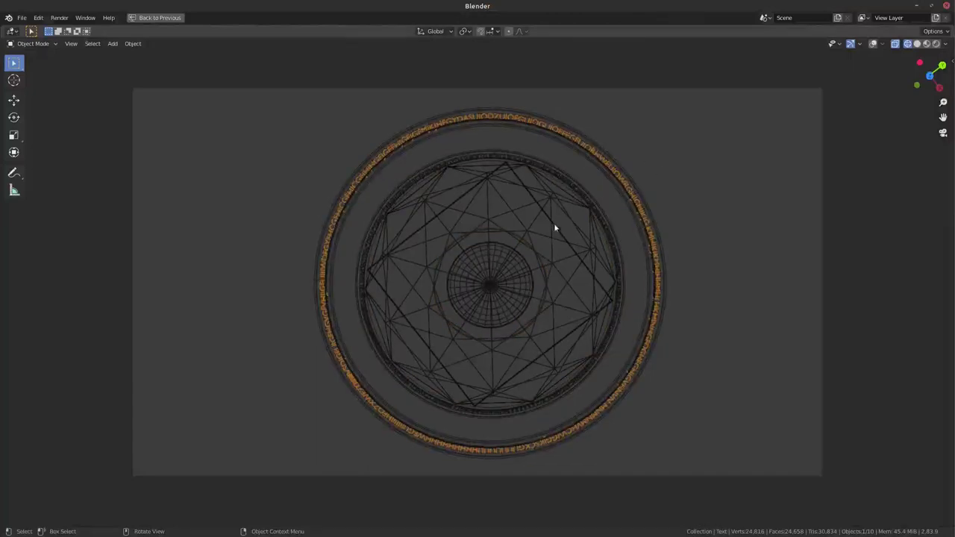
click(59, 17)
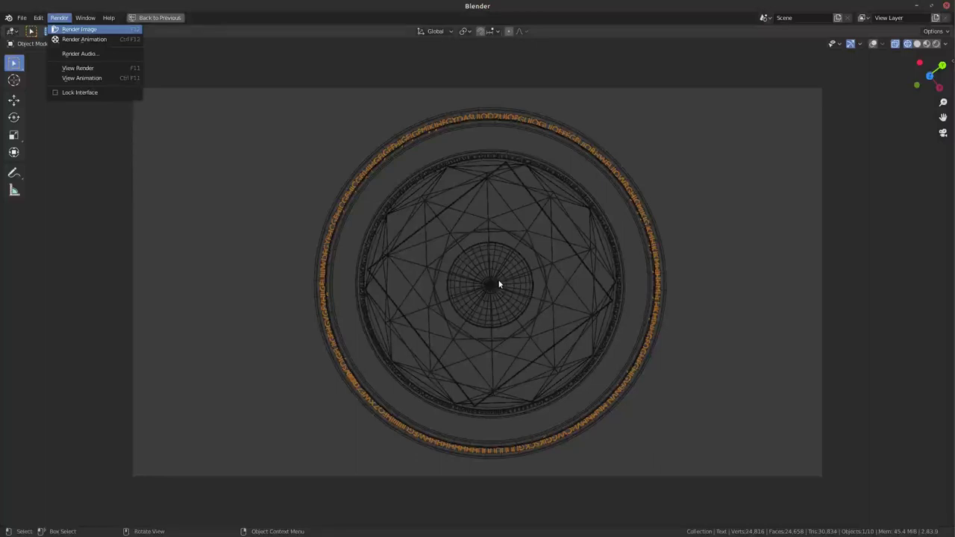
click(79, 29)
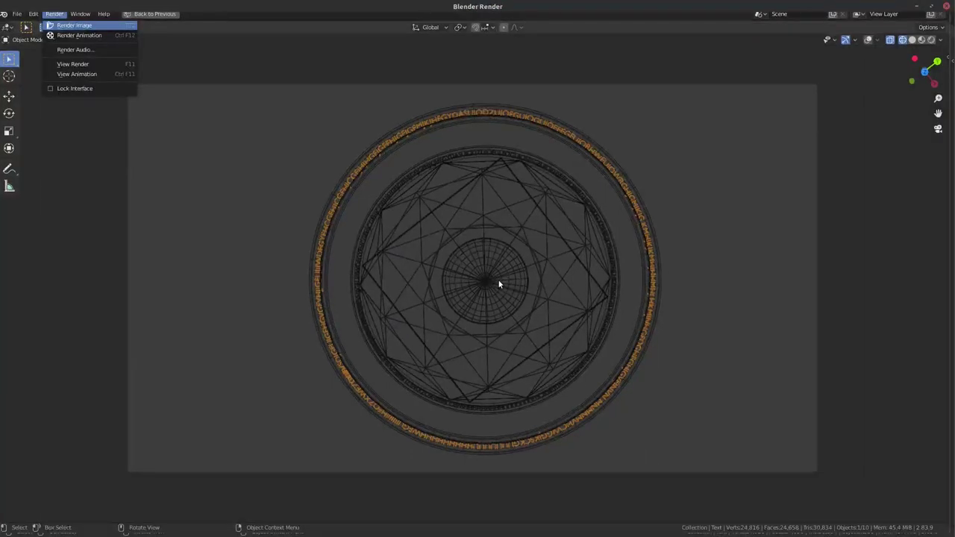